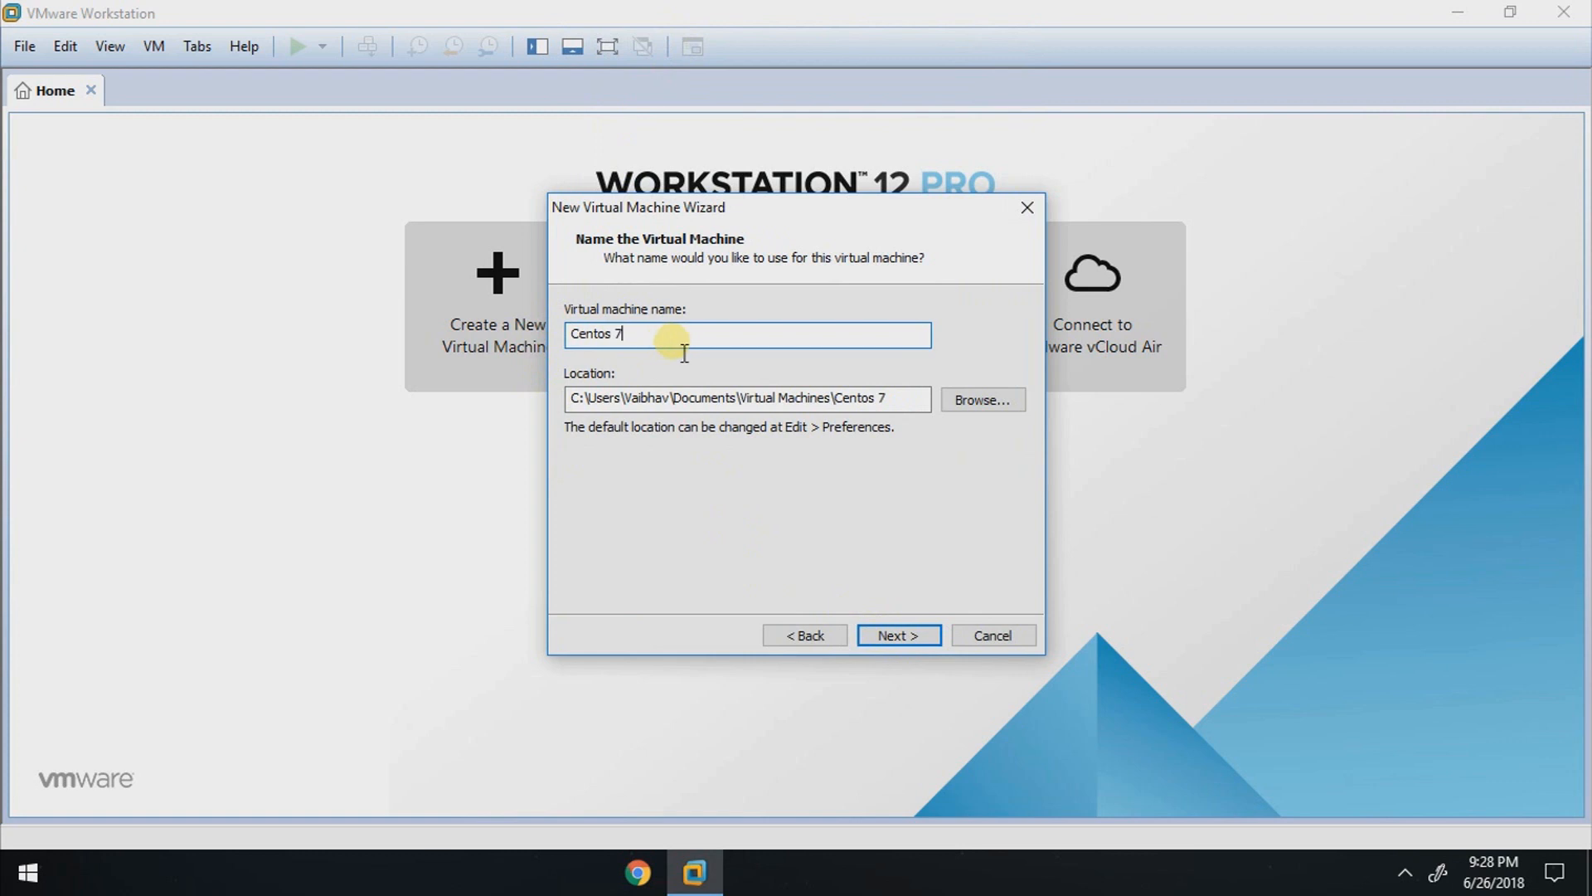
Step: Accept Centos 7 as the virtual machine name and keep a 20 GB maximum disk size split into multiple files
click(866, 633)
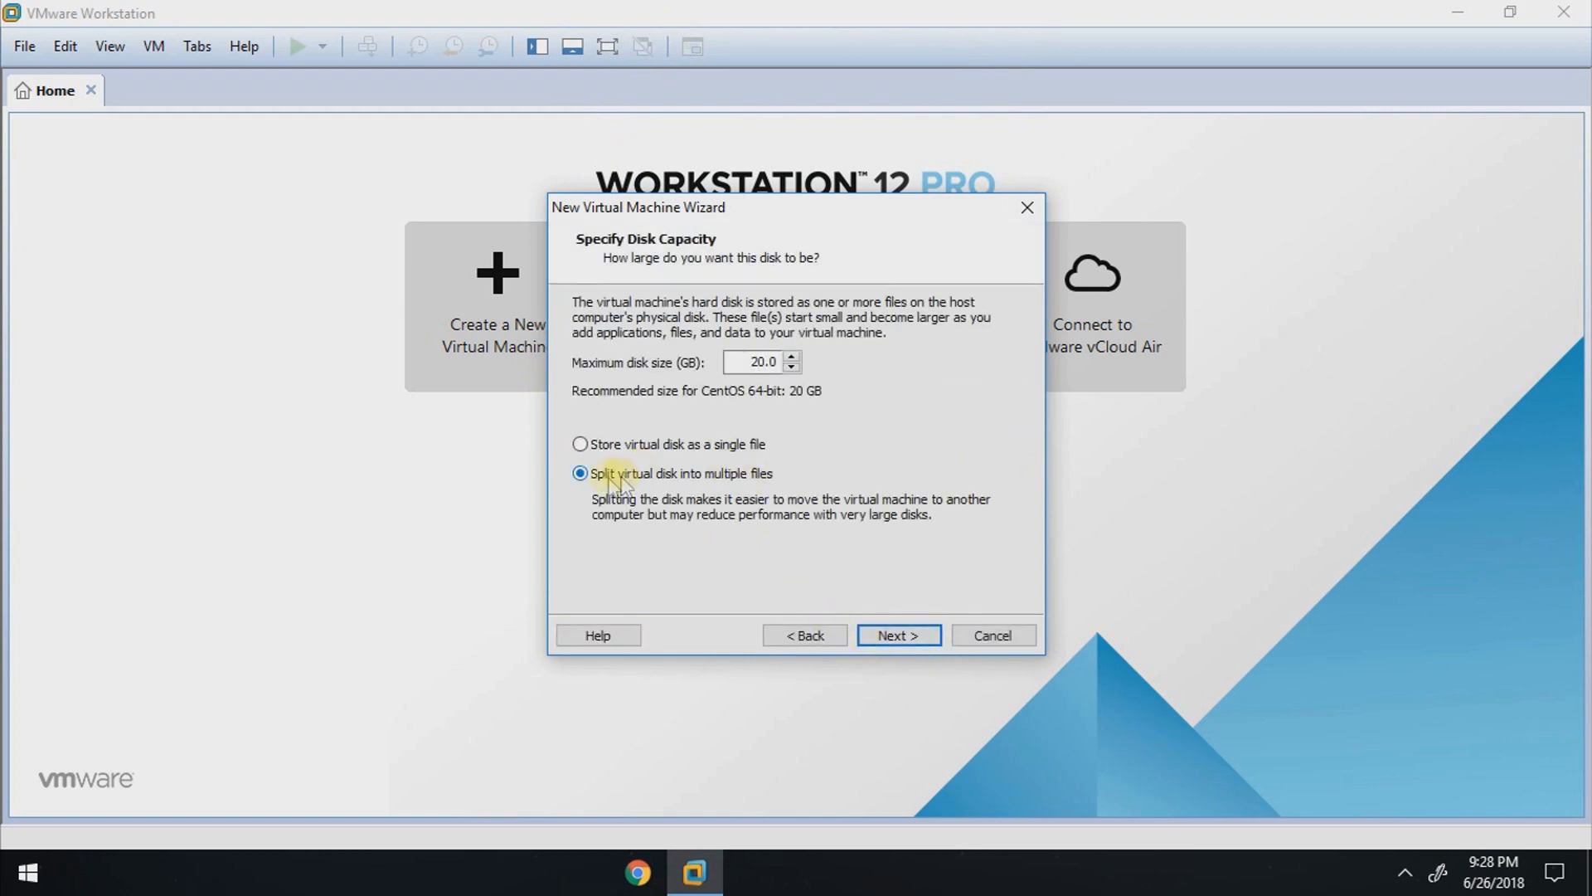
double_click(757, 364)
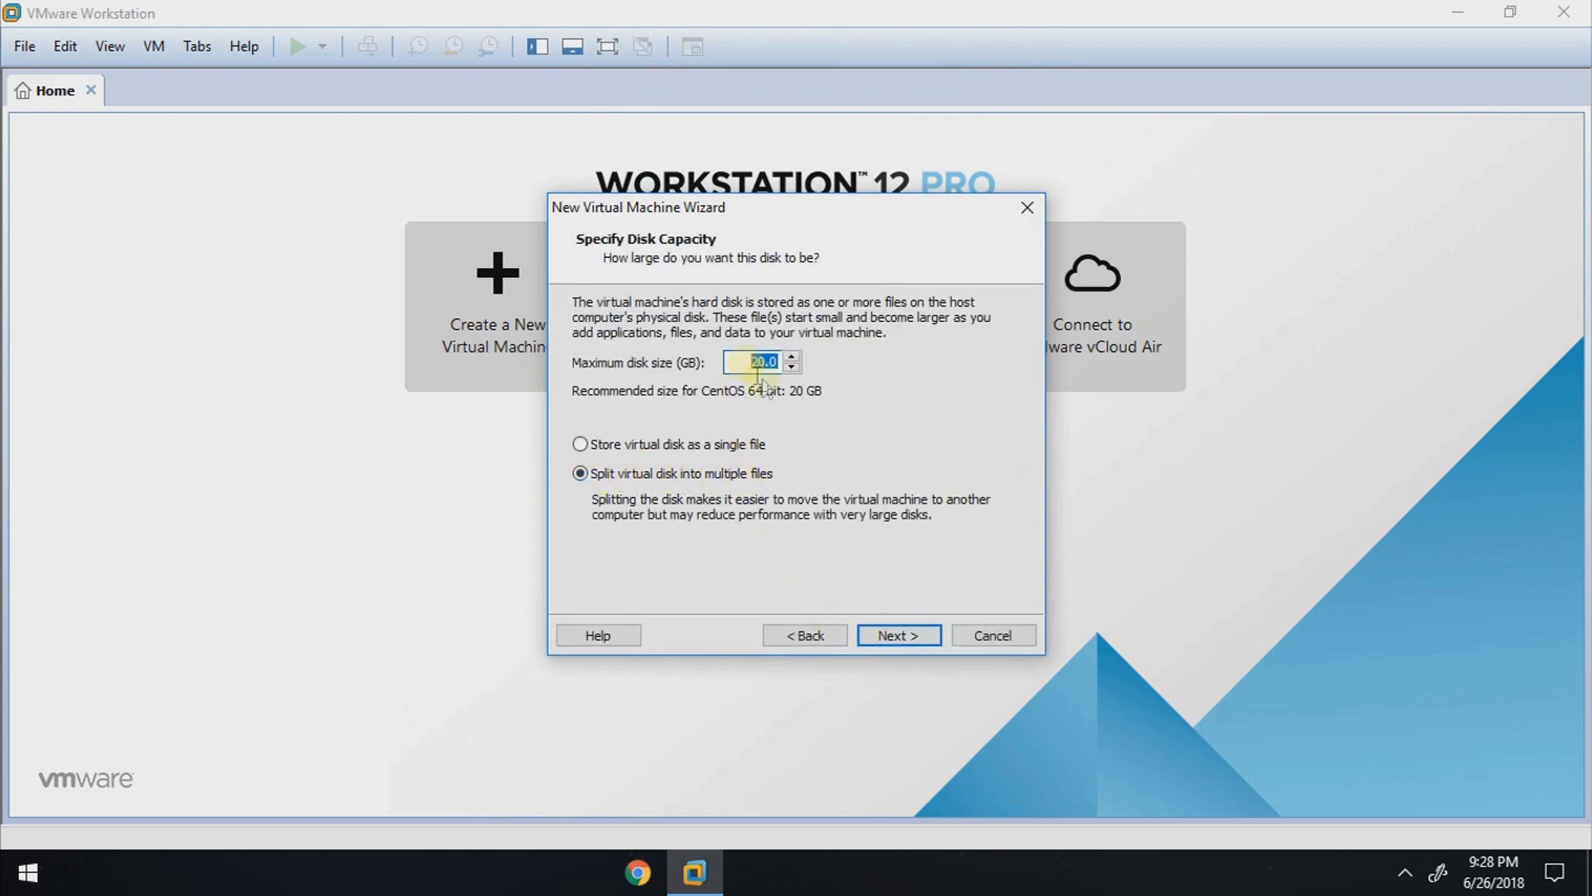
click(906, 636)
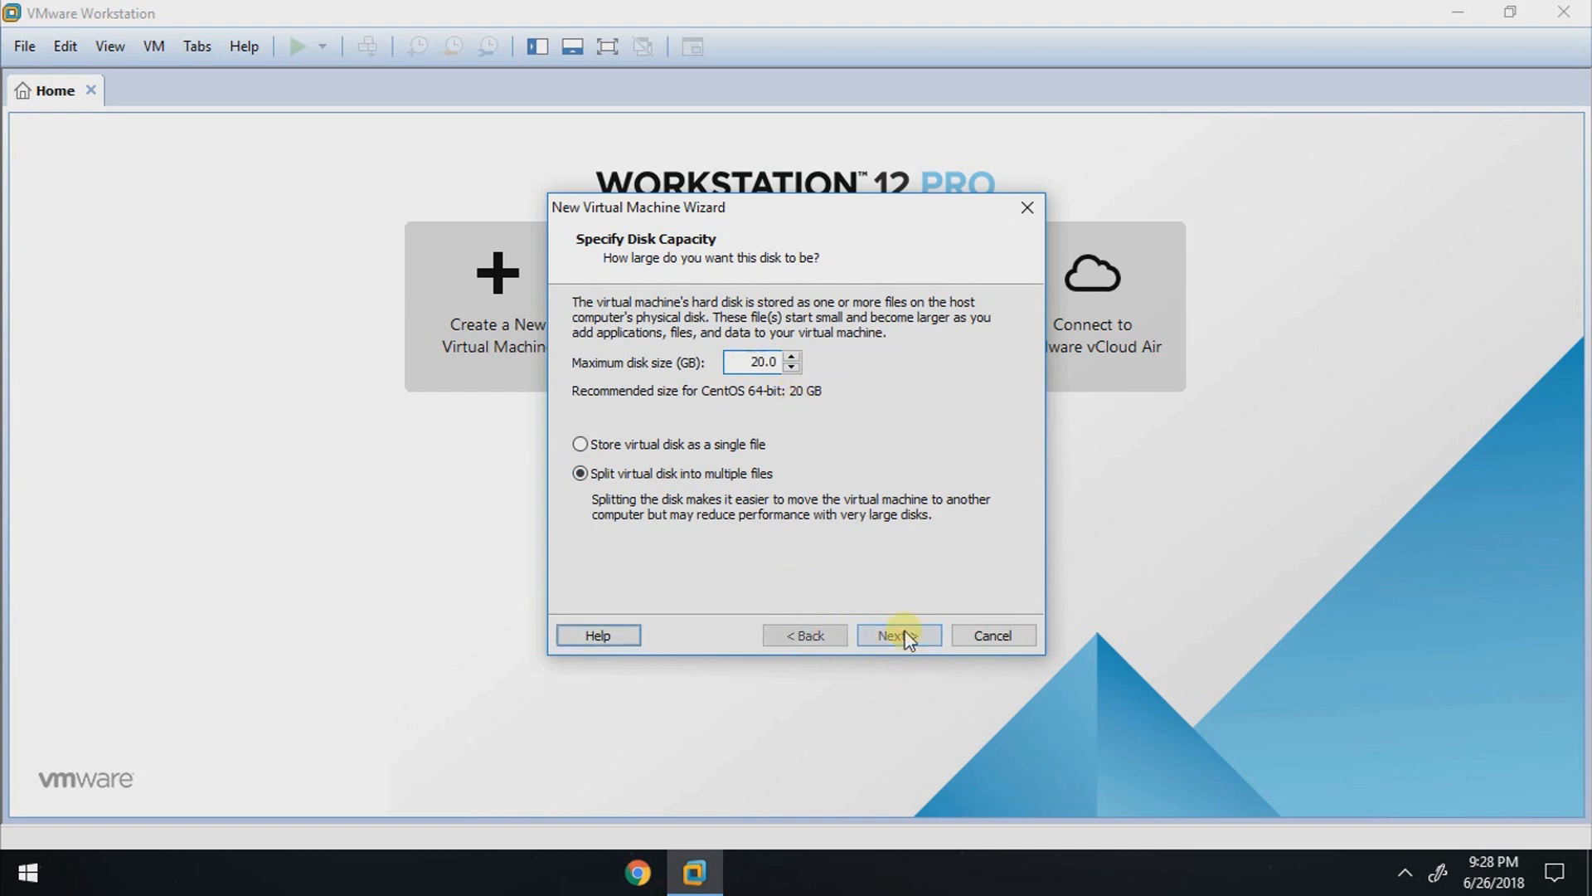
Step: Customize the virtual machine's hardware, keeping 1024 MB of memory and setting 2 cores per processor
click(676, 538)
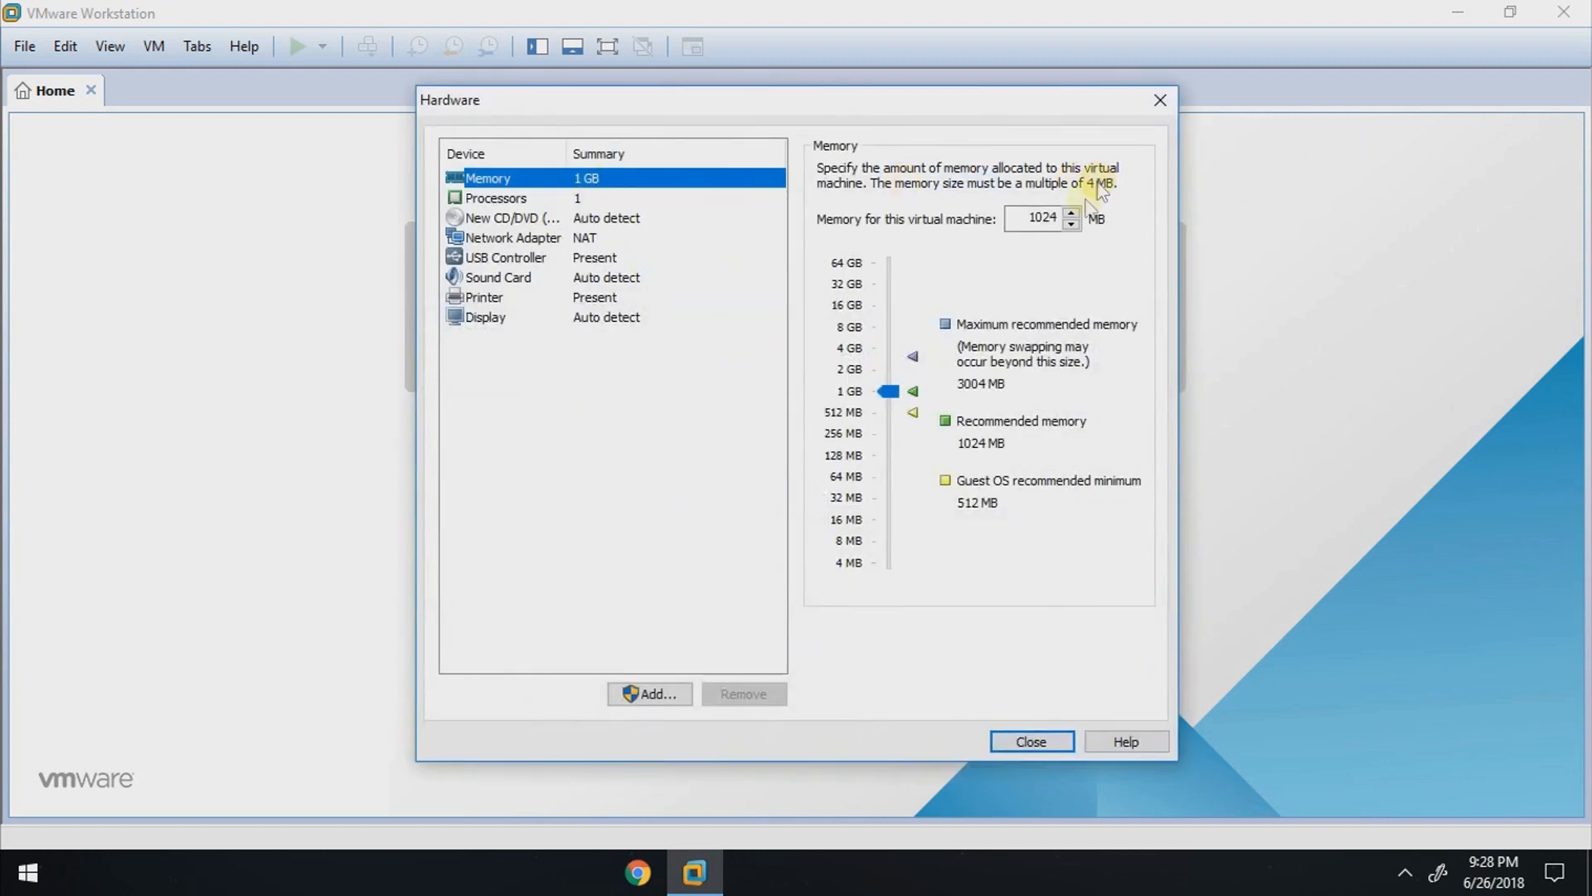
click(894, 404)
double_click(1036, 233)
click(616, 215)
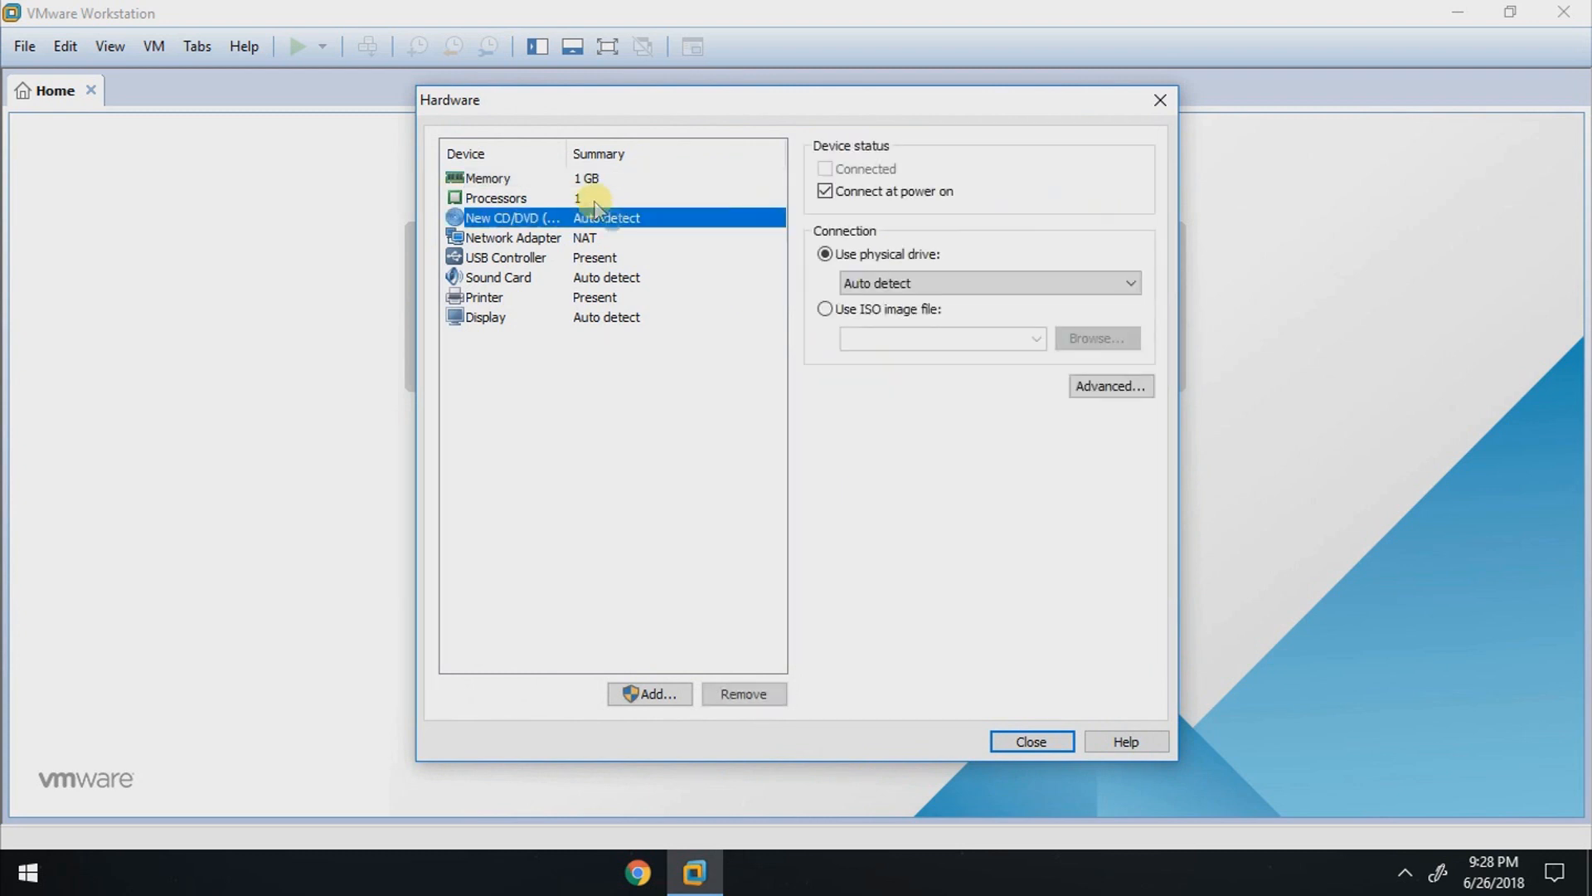
click(651, 199)
click(1046, 202)
click(1047, 232)
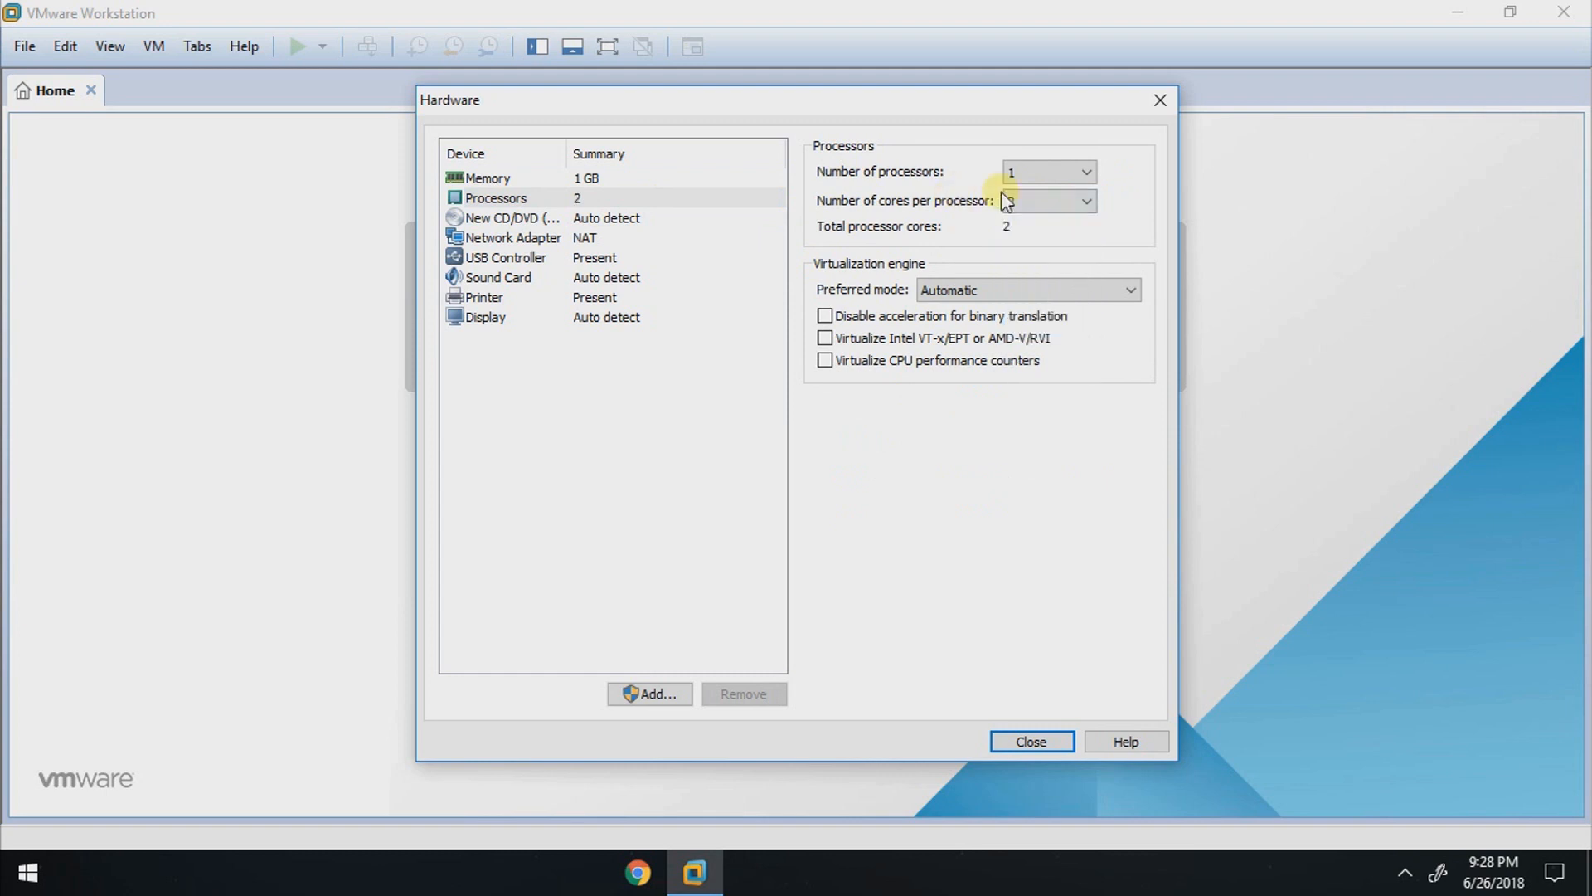
Step: Attach the ISO image CentOS-7-x86_64-DVD-1708 to the virtual CD/DVD drive
click(548, 218)
click(825, 310)
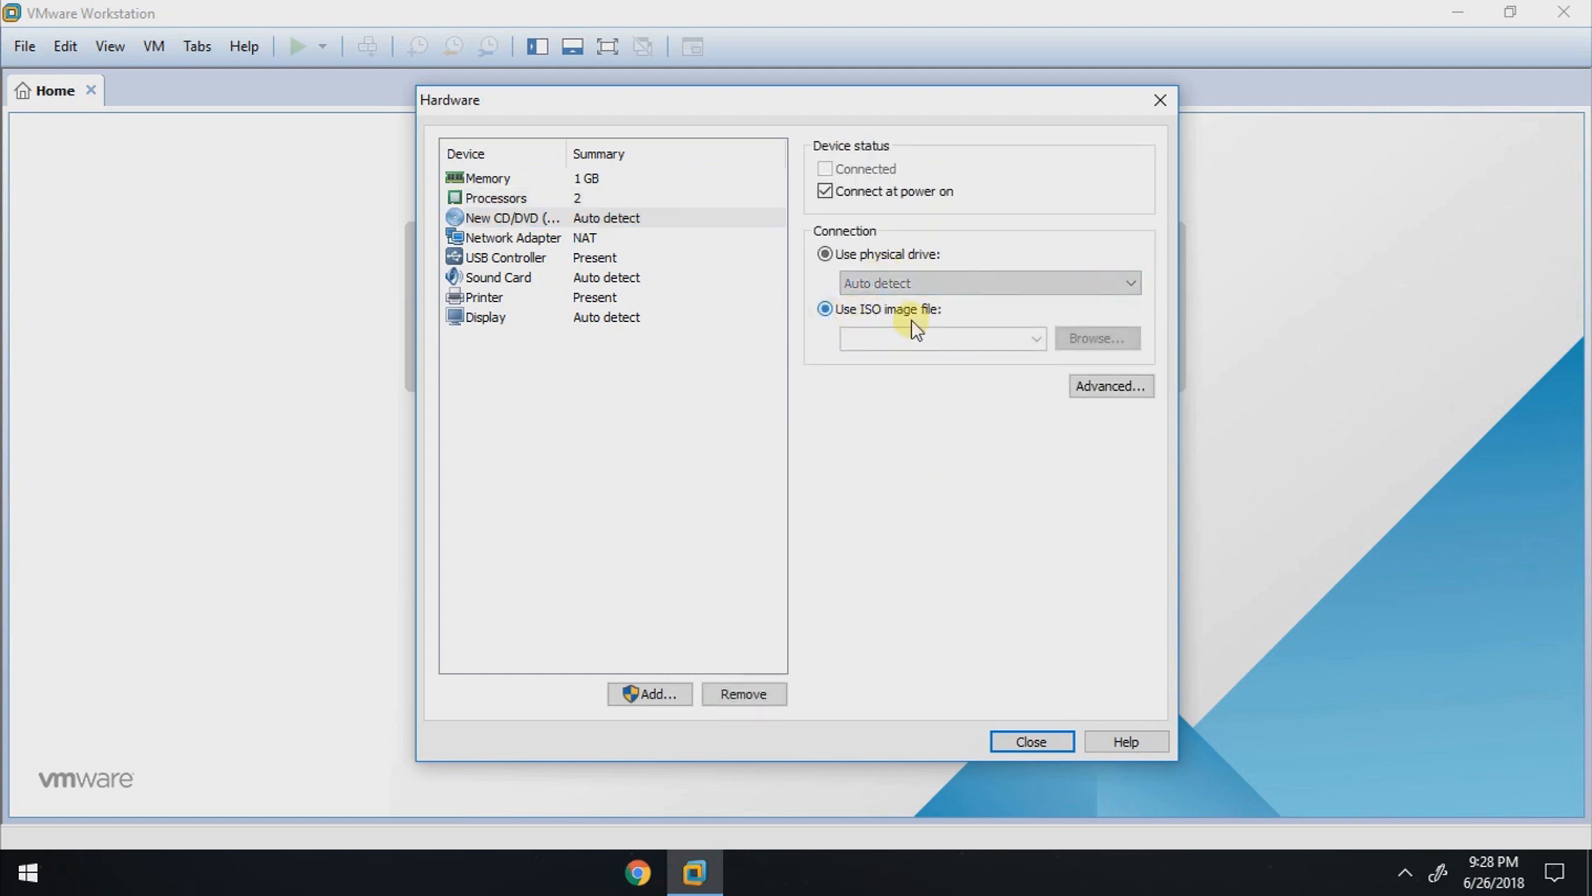
click(1097, 338)
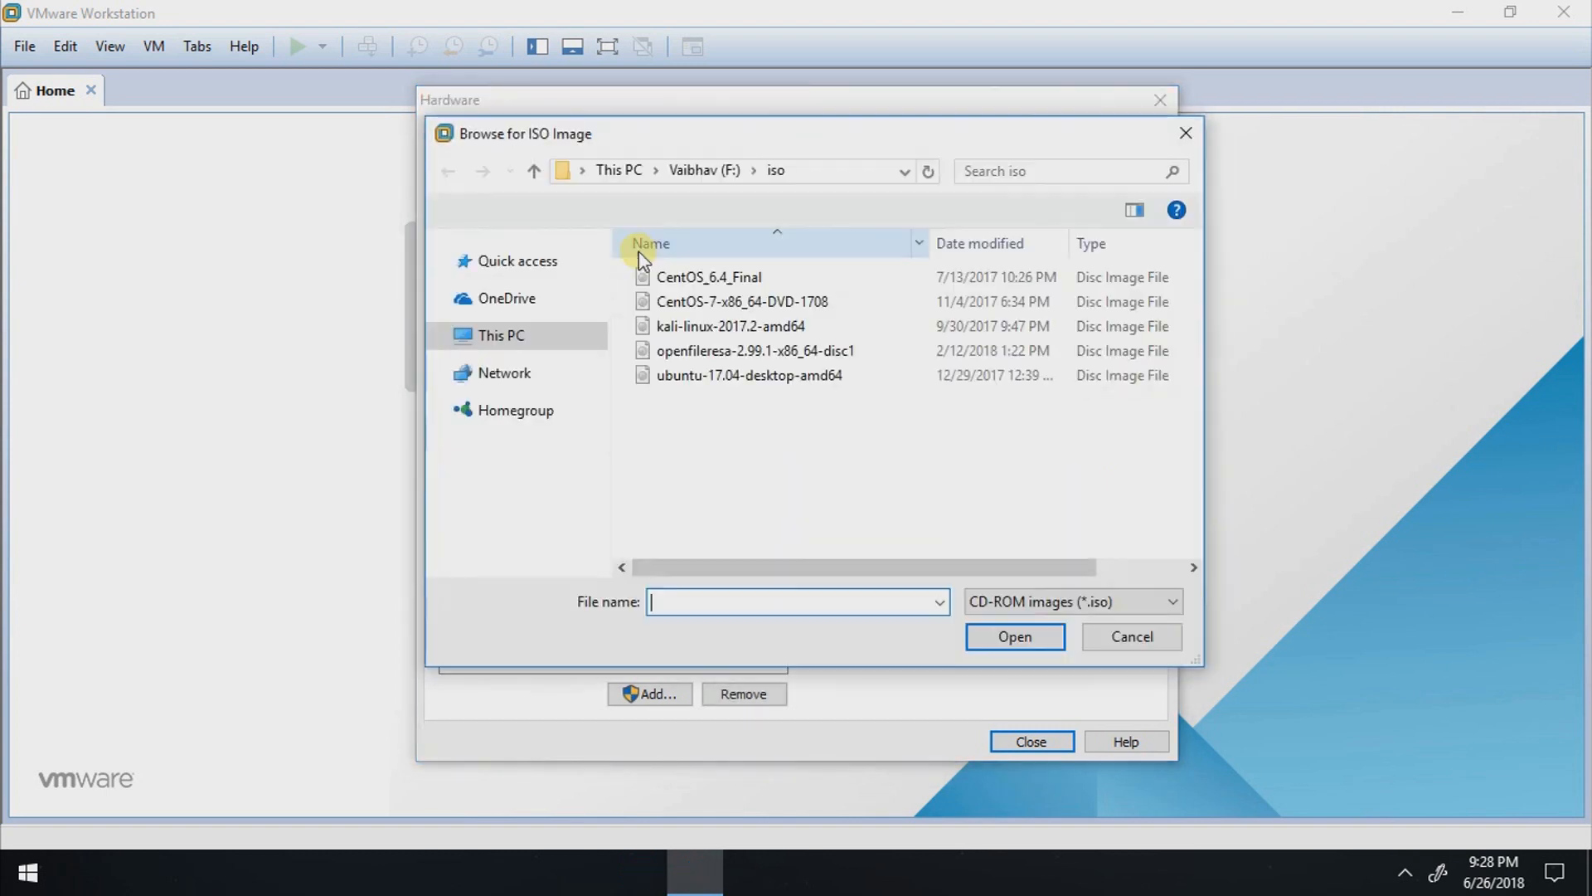
click(700, 301)
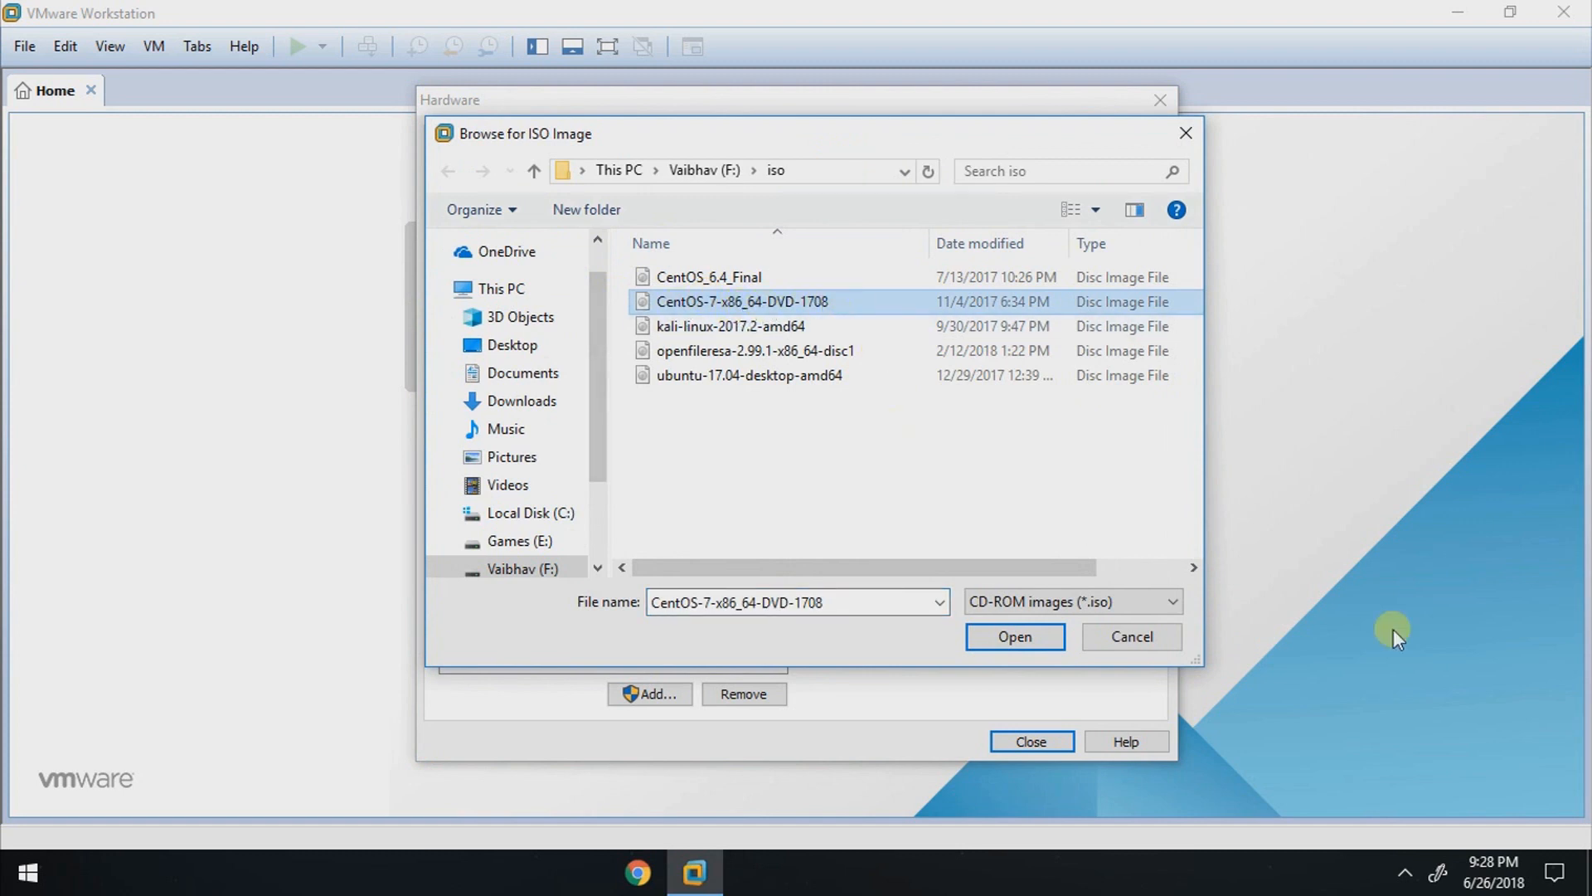
click(1043, 638)
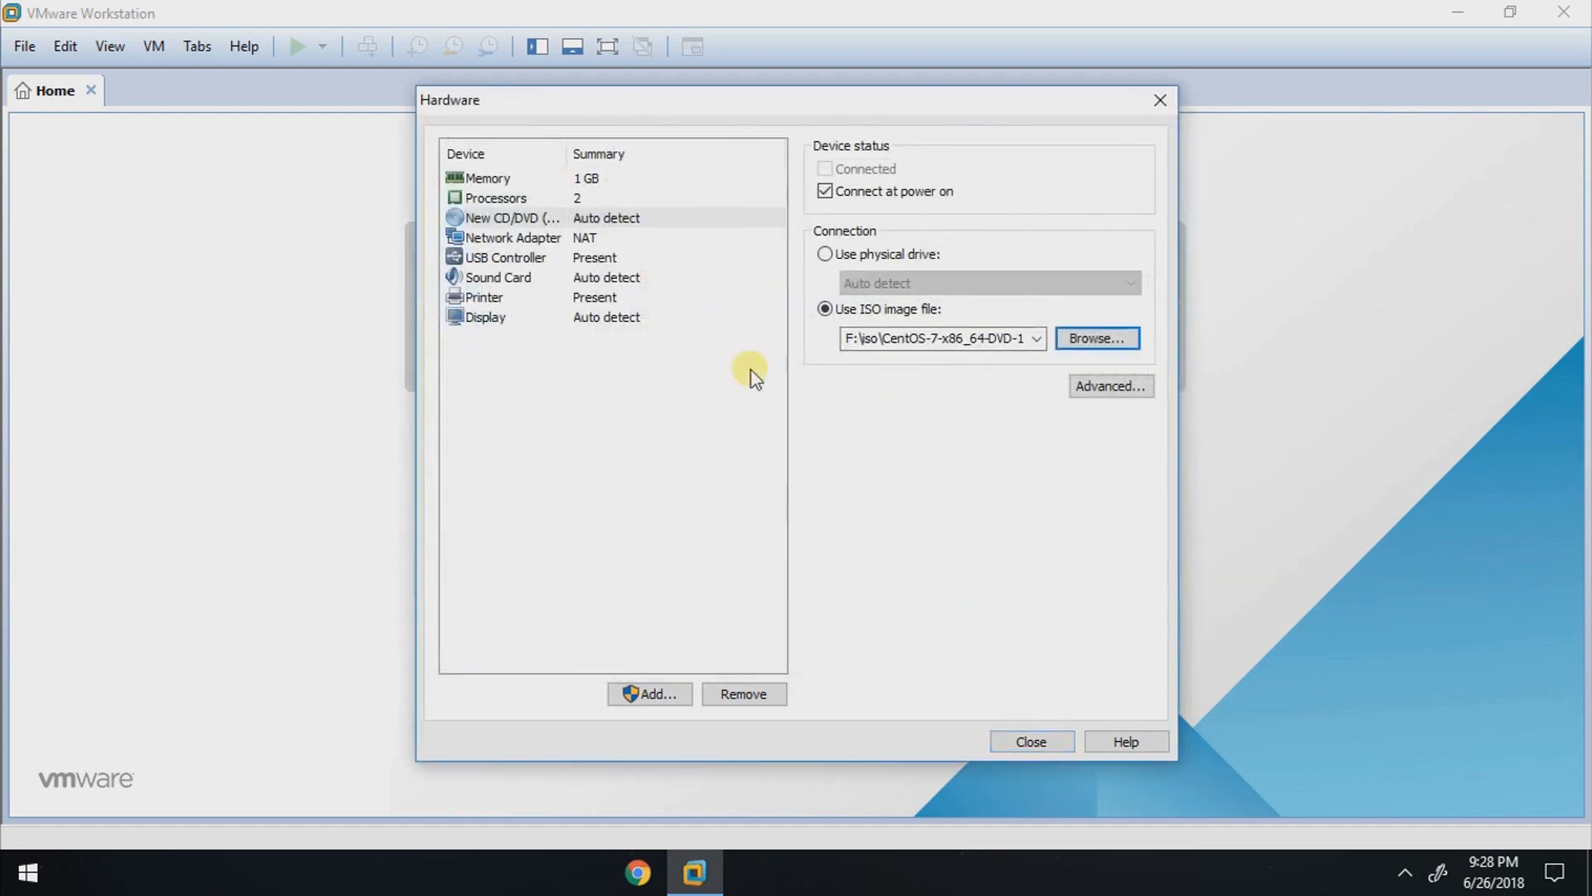
Step: Set the network adapter's connection to Bridged
click(751, 242)
click(825, 254)
click(846, 280)
Step: Remove the printer from the virtual hardware and finish creating the virtual machine
click(562, 257)
click(572, 277)
click(581, 297)
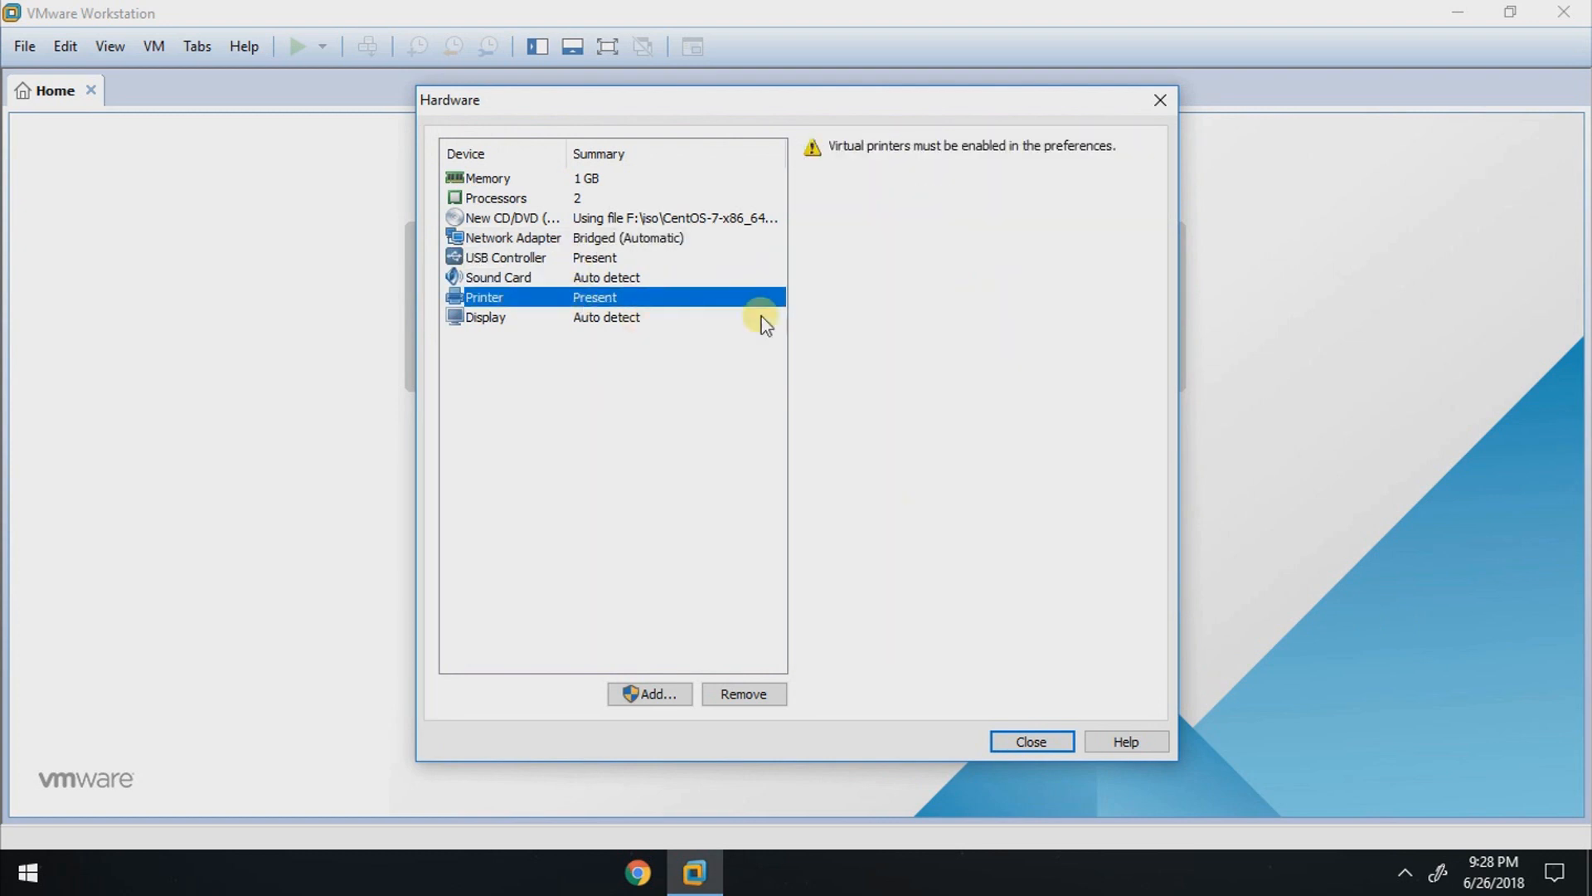
click(736, 694)
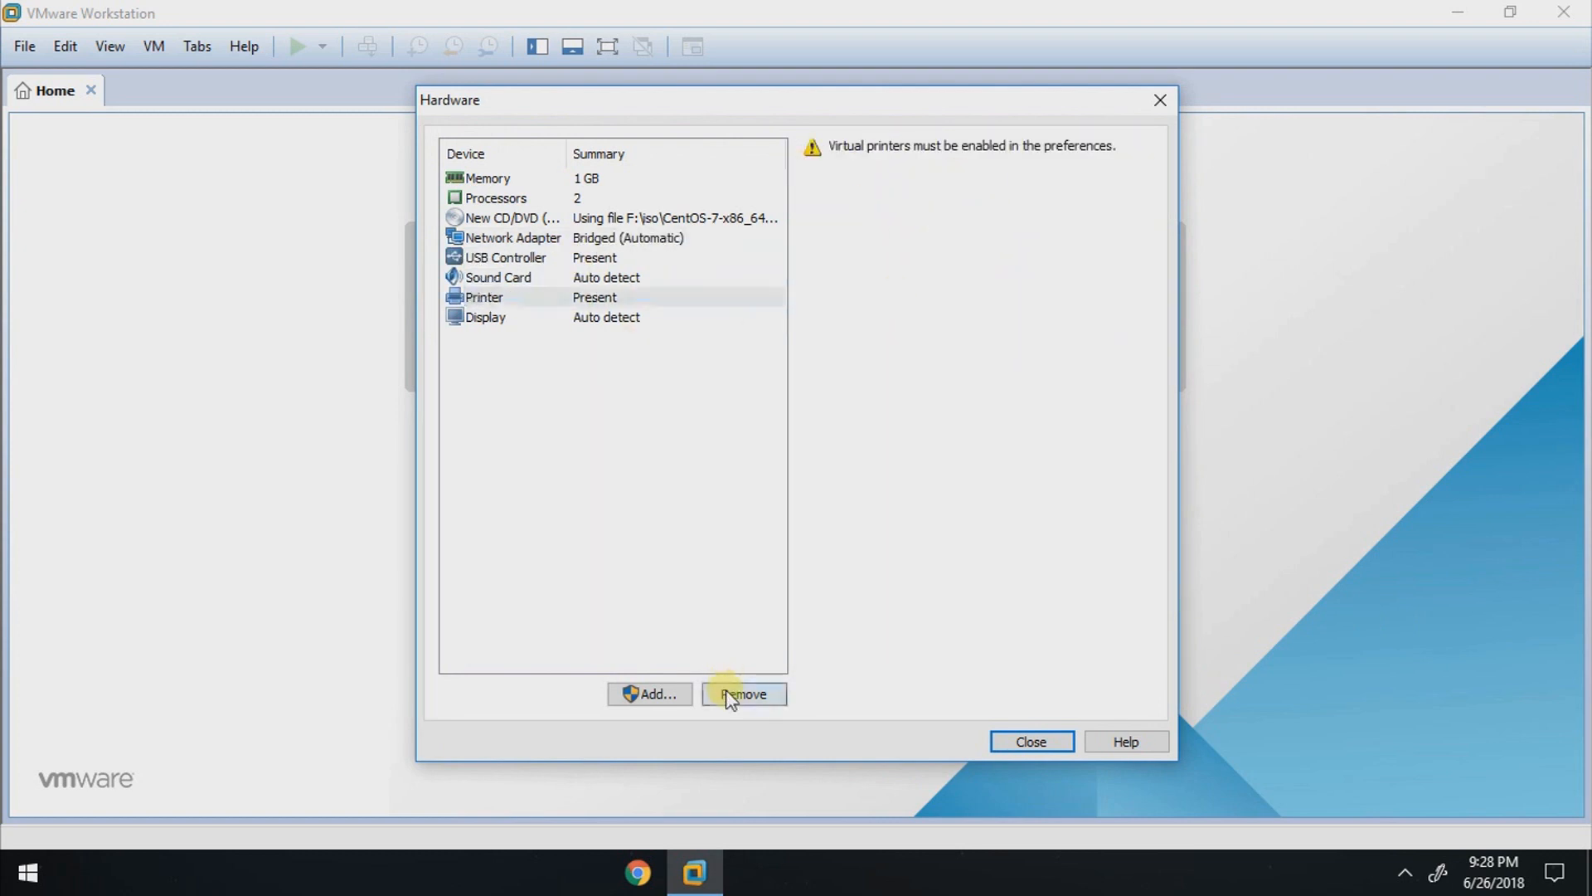
click(1031, 740)
click(899, 635)
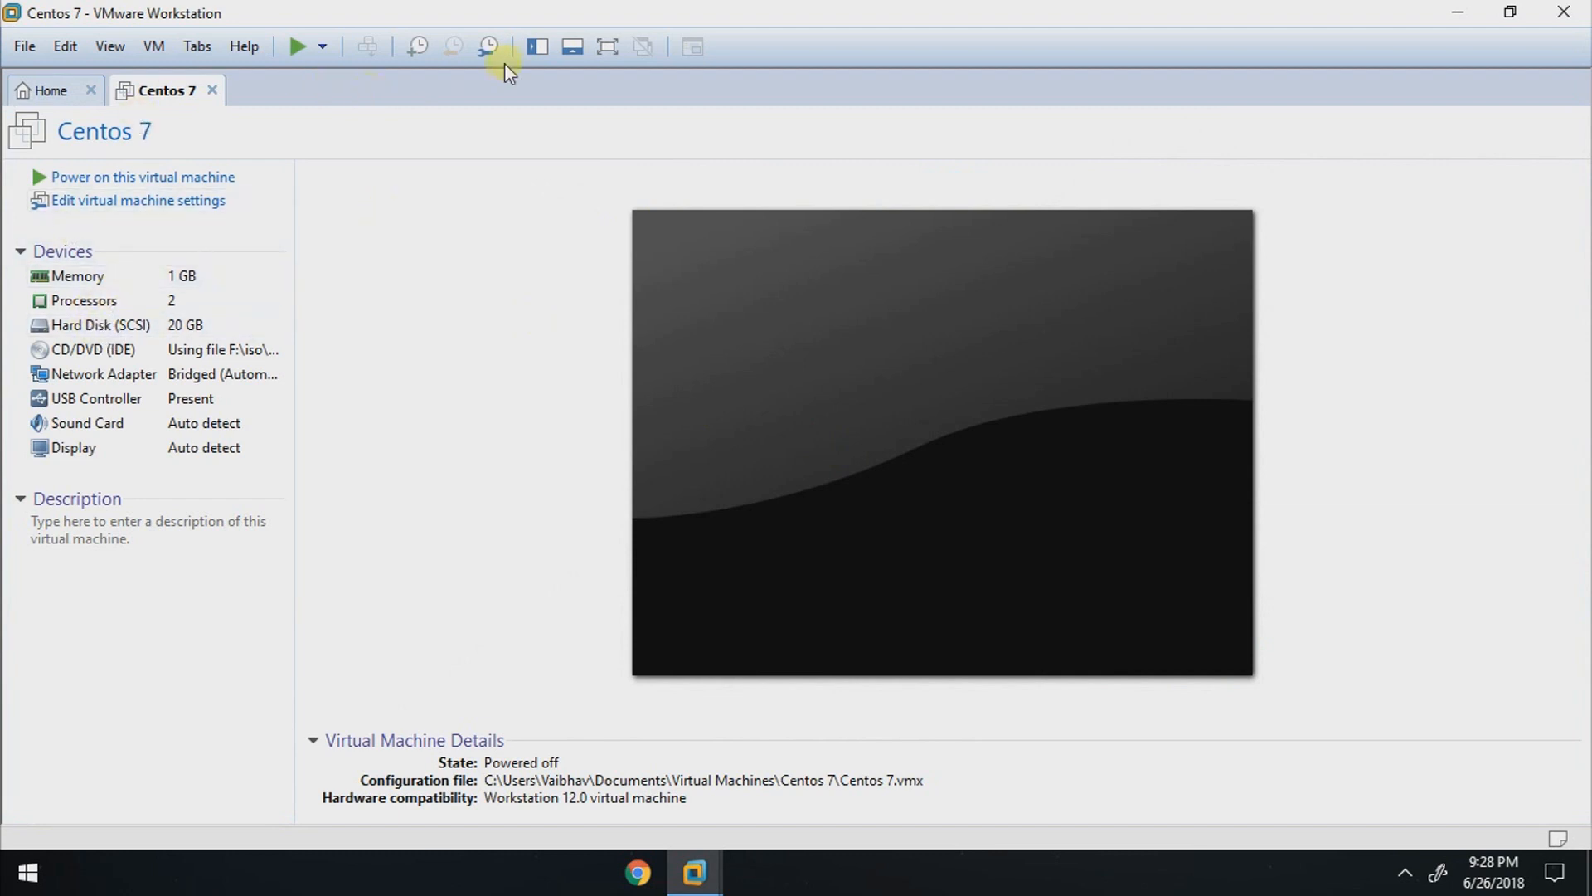
Step: Show the library, select the Centos 7 virtual machine in it, and hide the library again
click(548, 48)
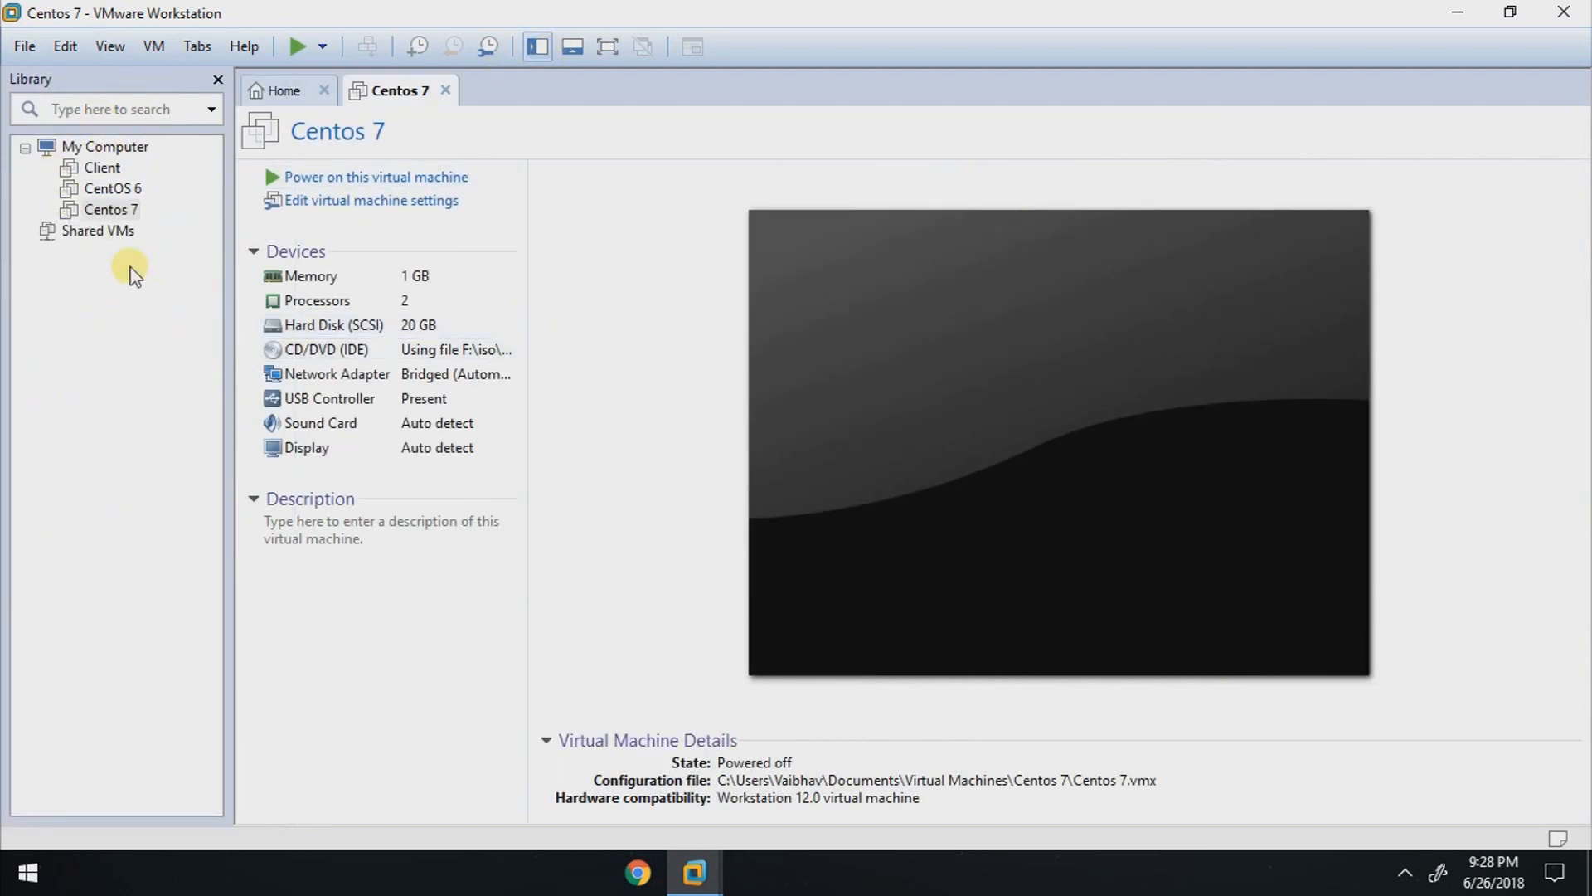
click(103, 209)
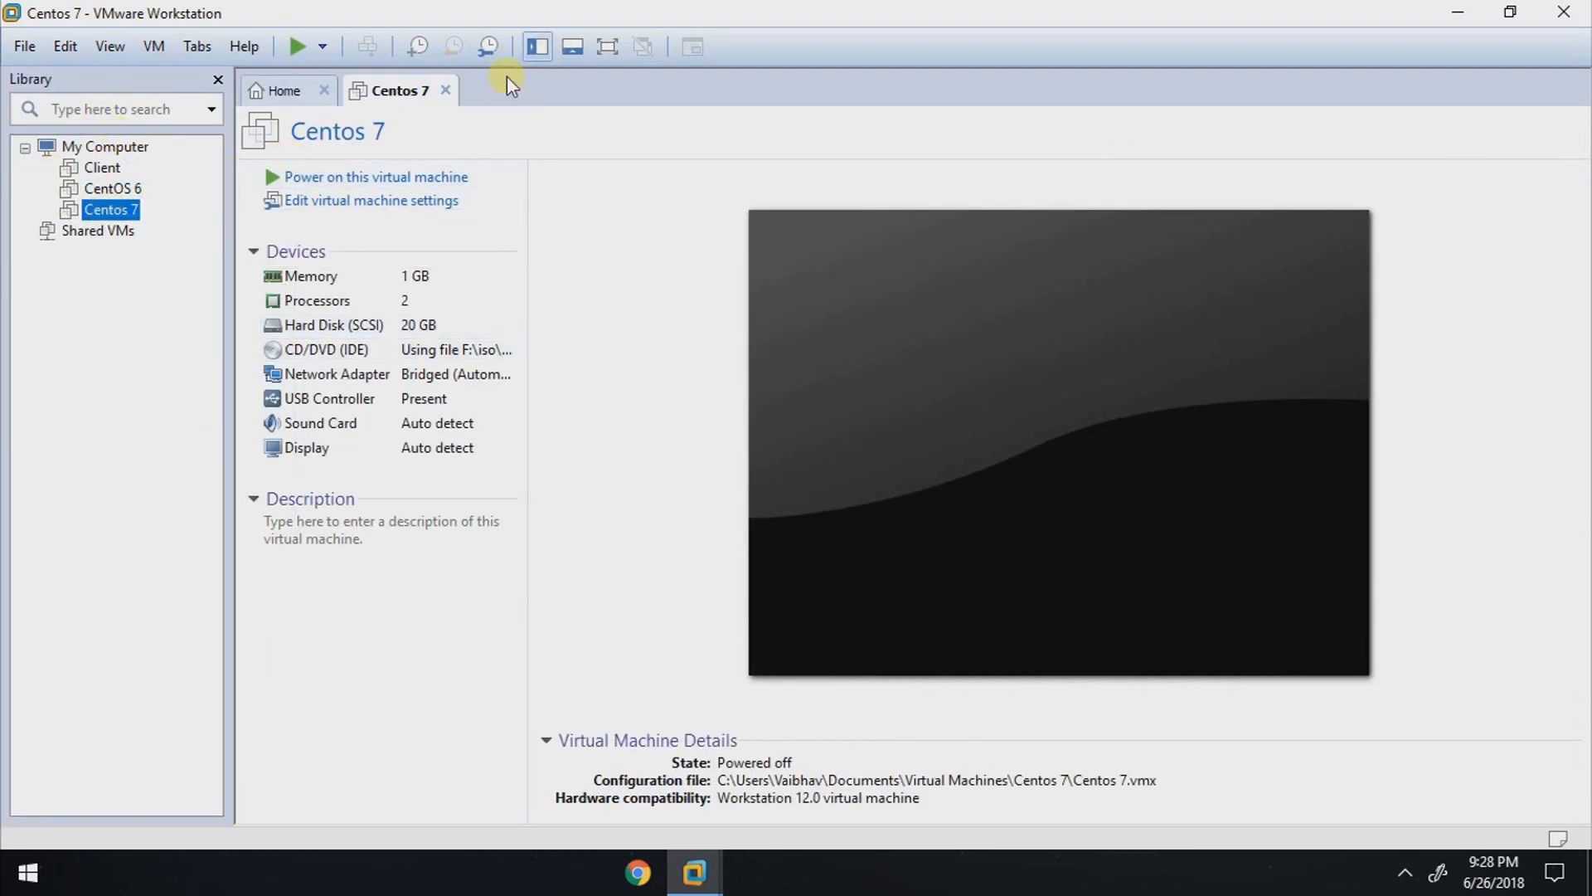
click(540, 47)
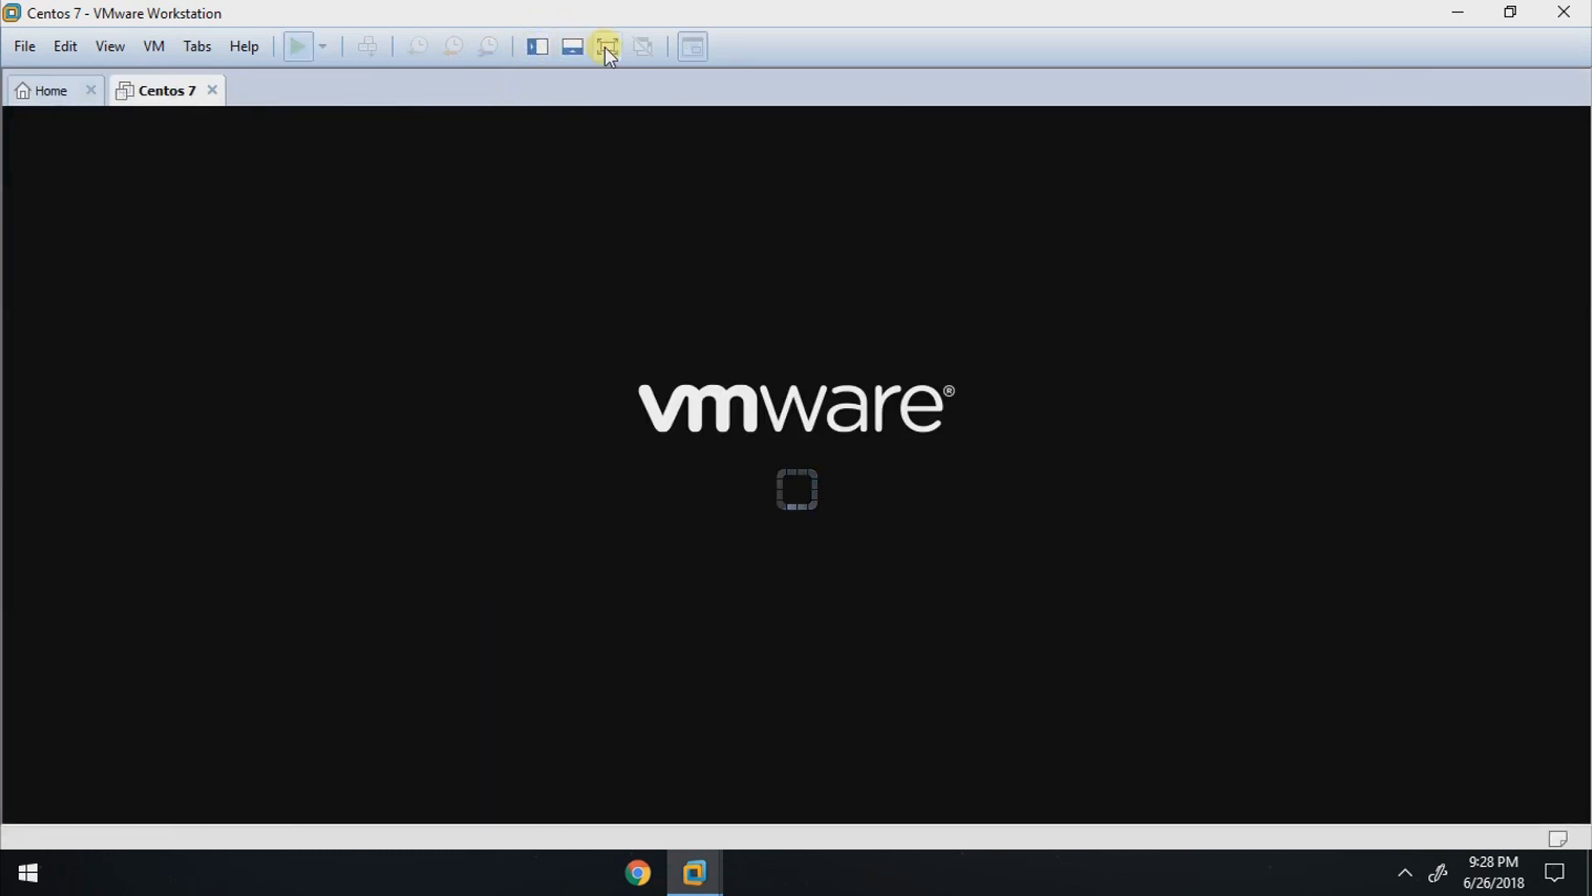
Step: Show the virtual machine full screen, dismissing the removable devices hint, and start the CentOS 7 installer from its boot menu
click(606, 47)
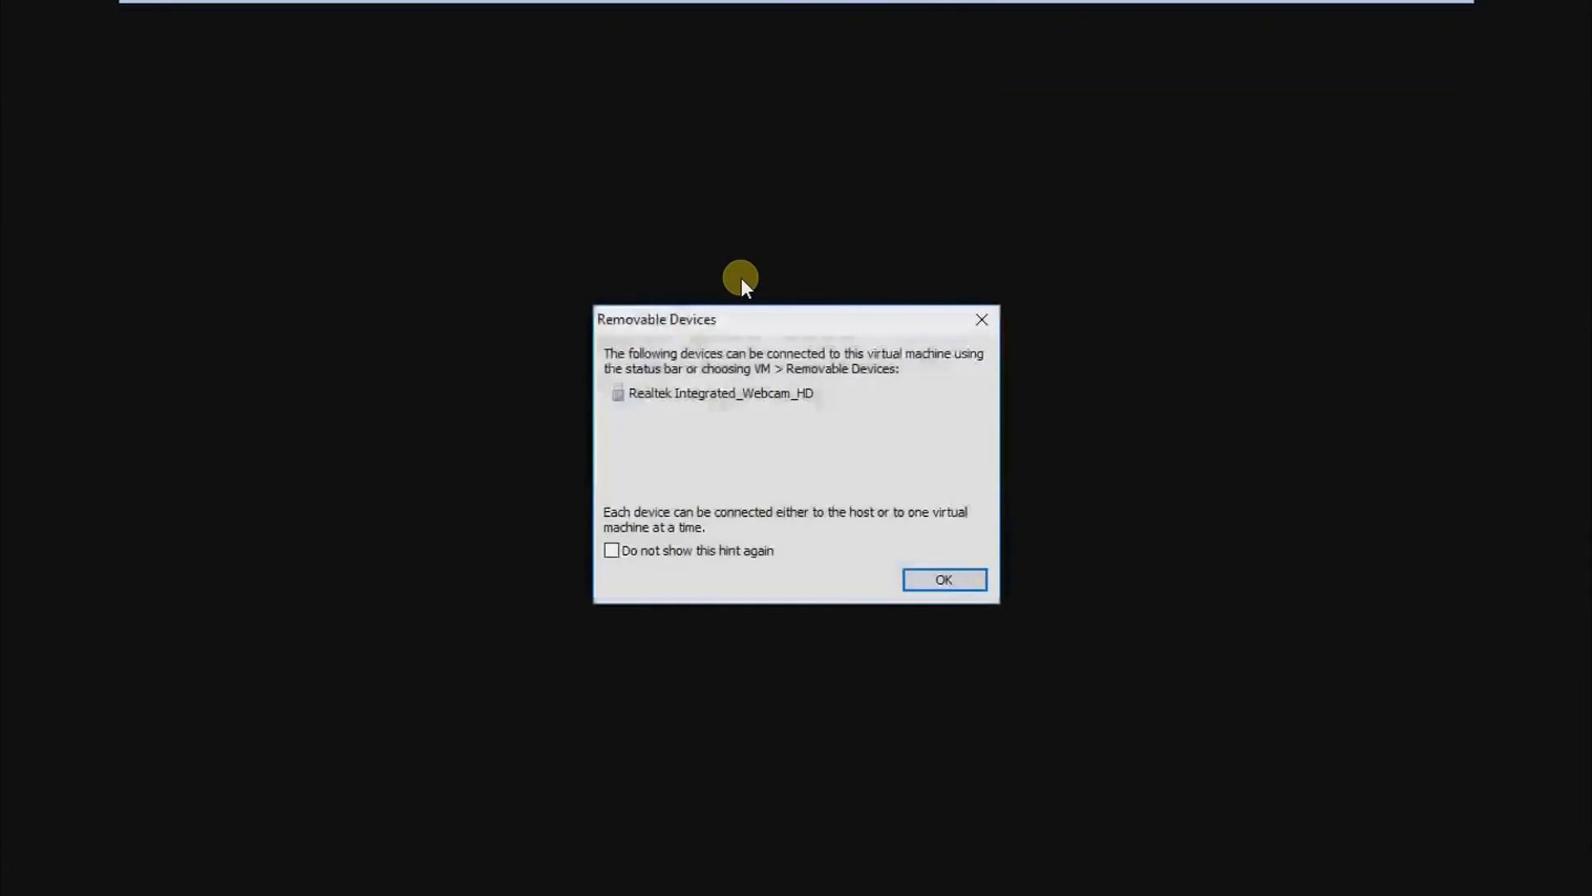
click(932, 579)
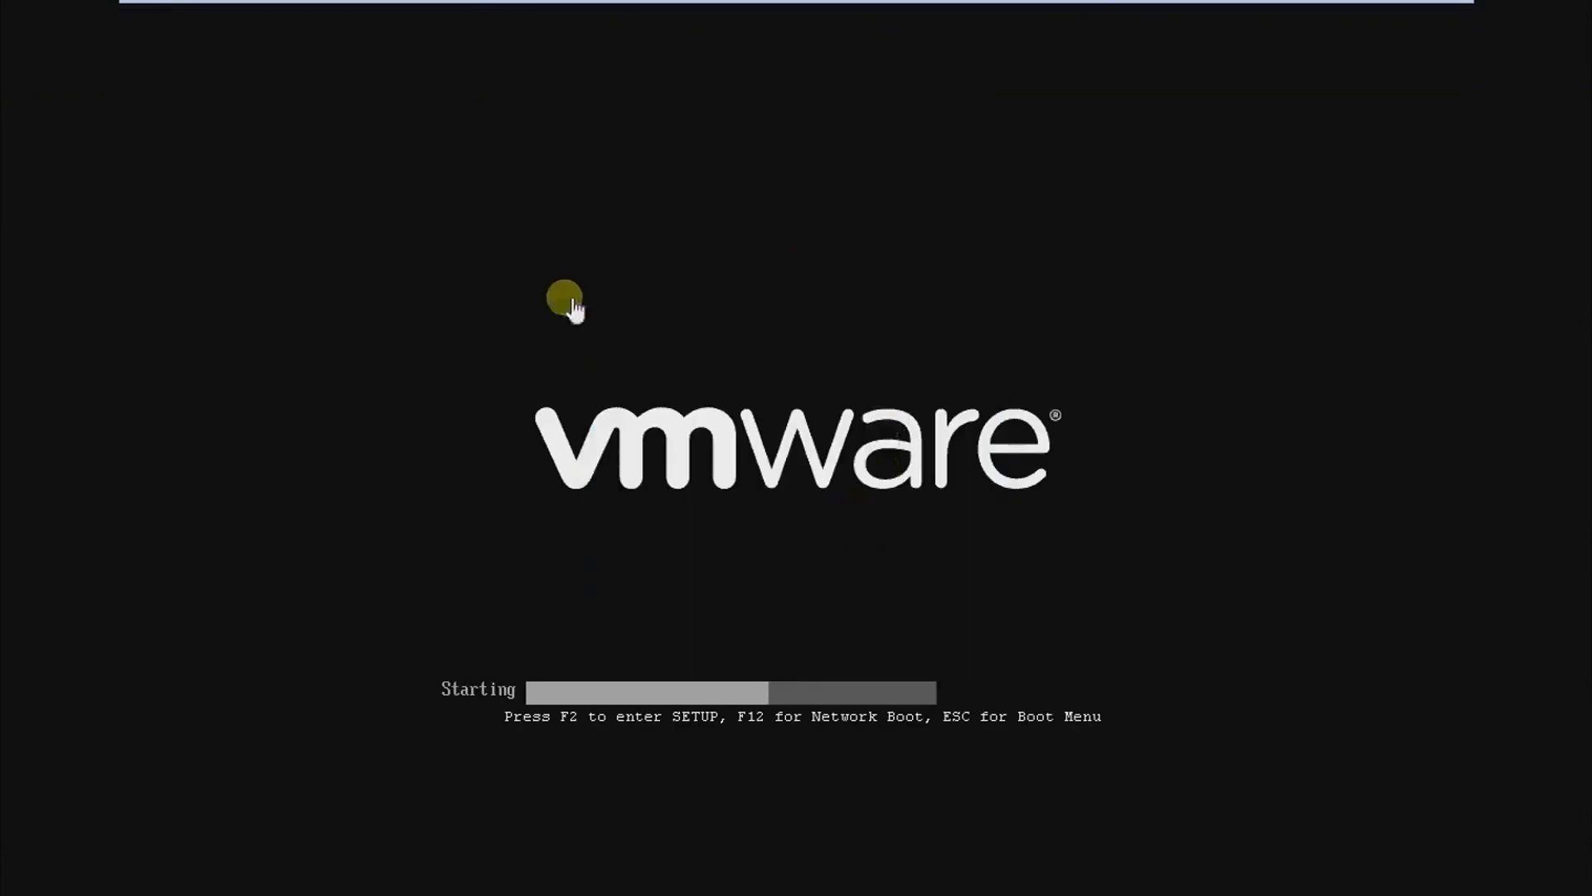
click(669, 382)
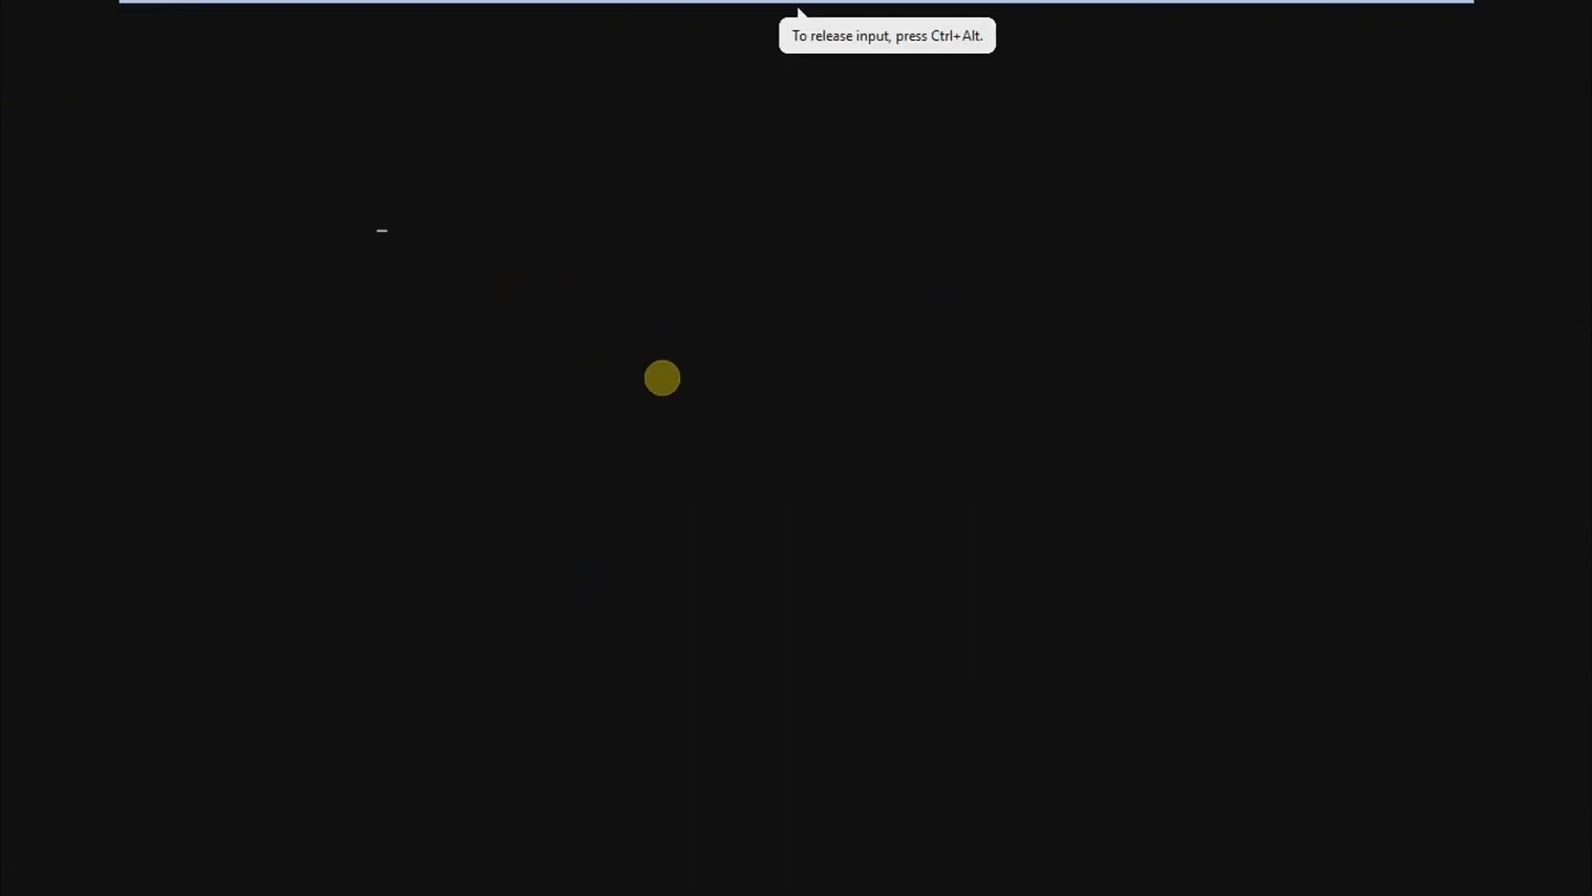
key(Up)
key(Return)
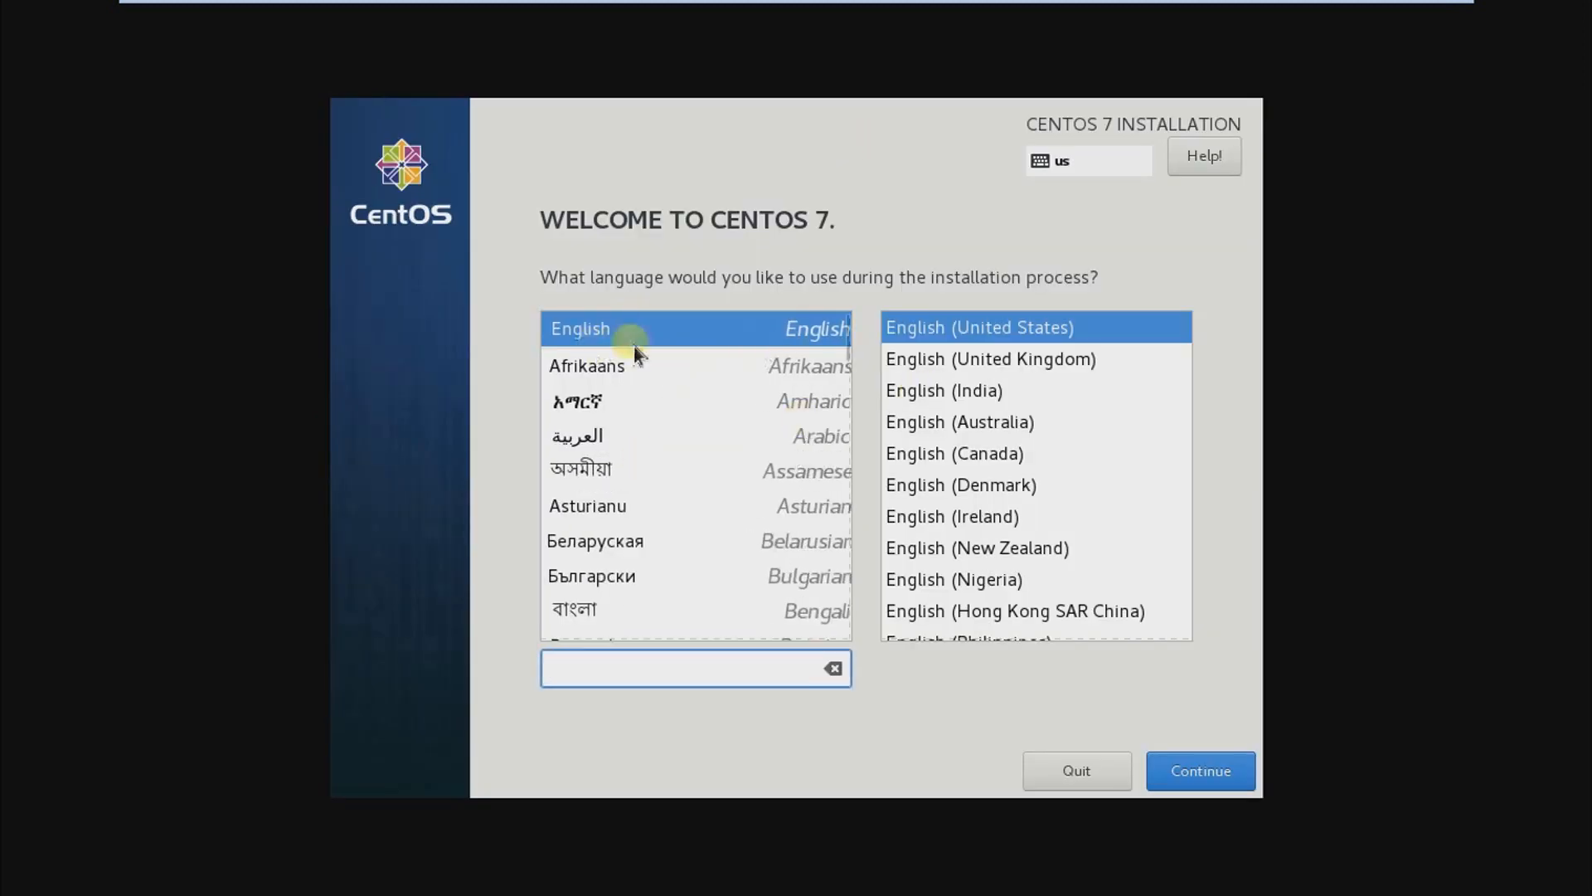
Step: Continue with English (United States) as the installation language and set the time zone to Asia/Kolkata
click(610, 342)
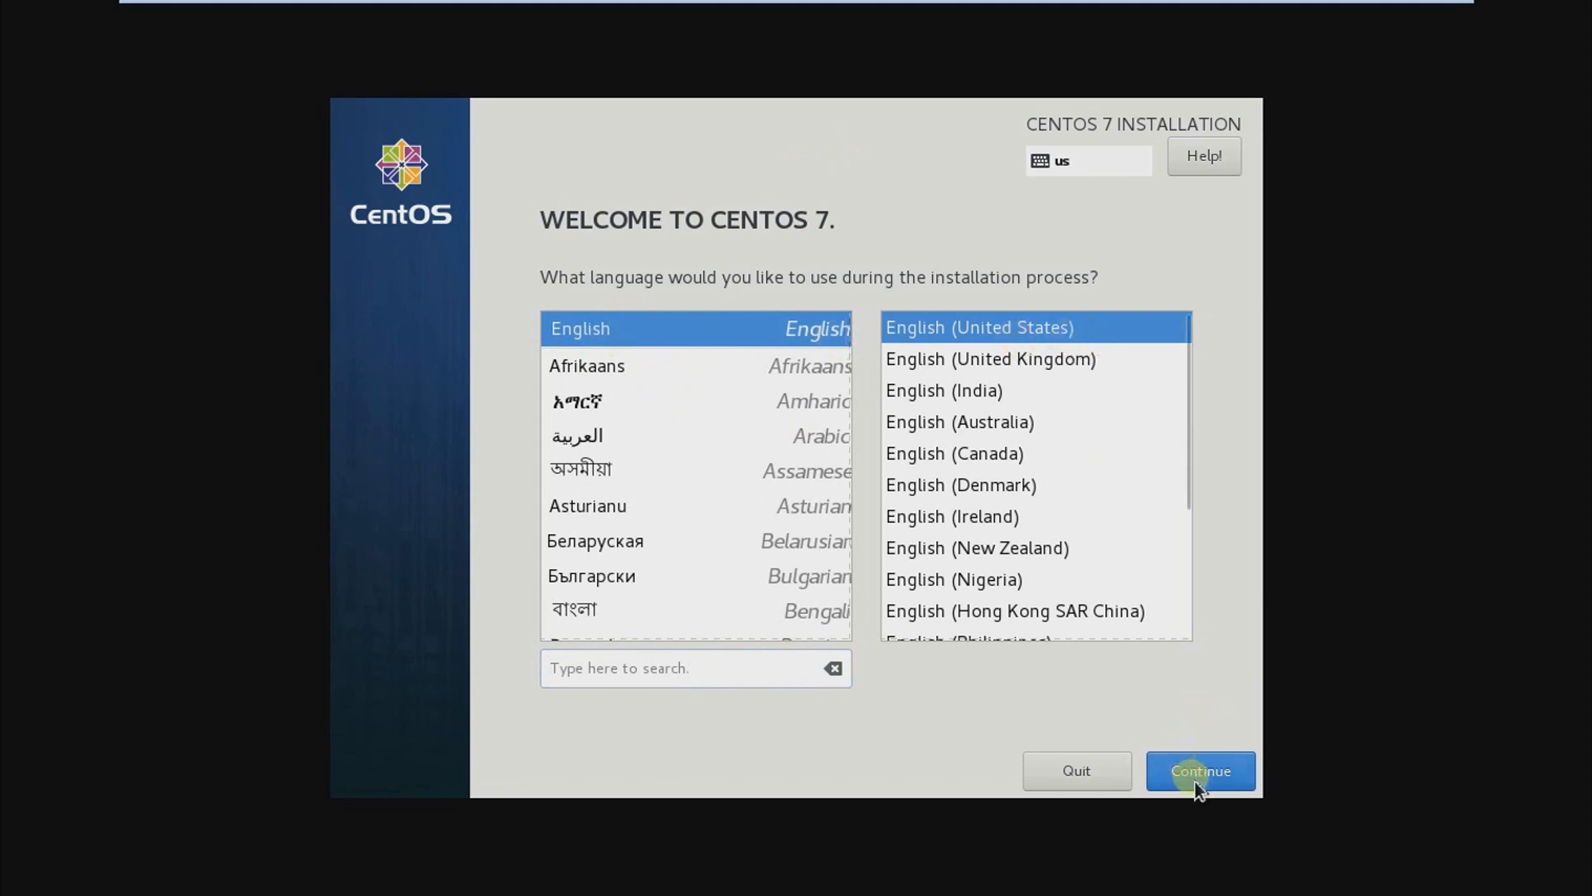
click(1220, 777)
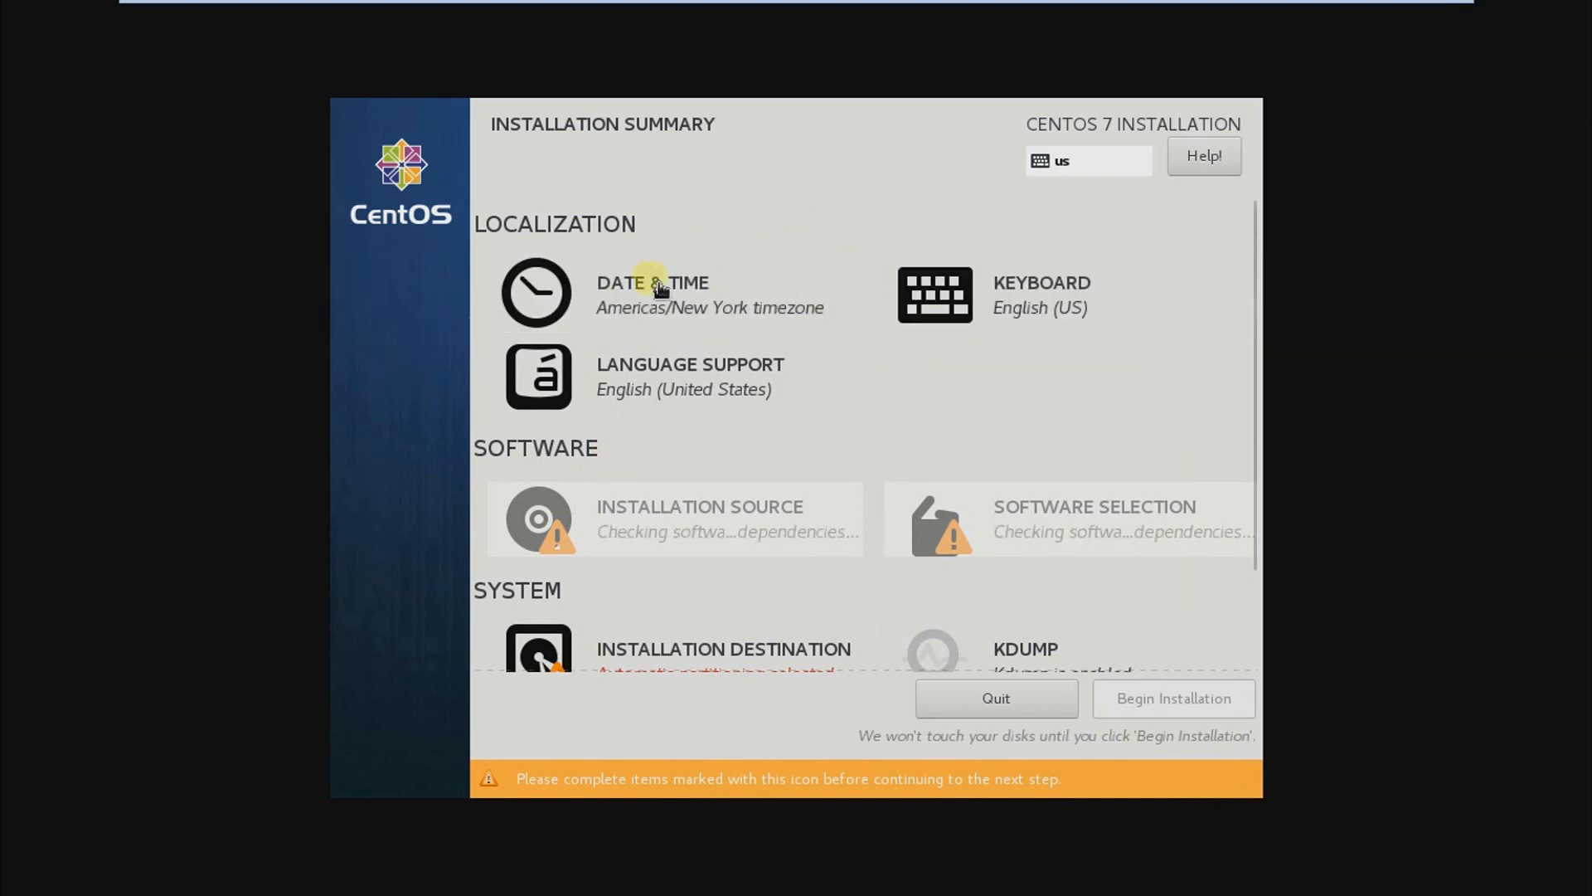
click(617, 301)
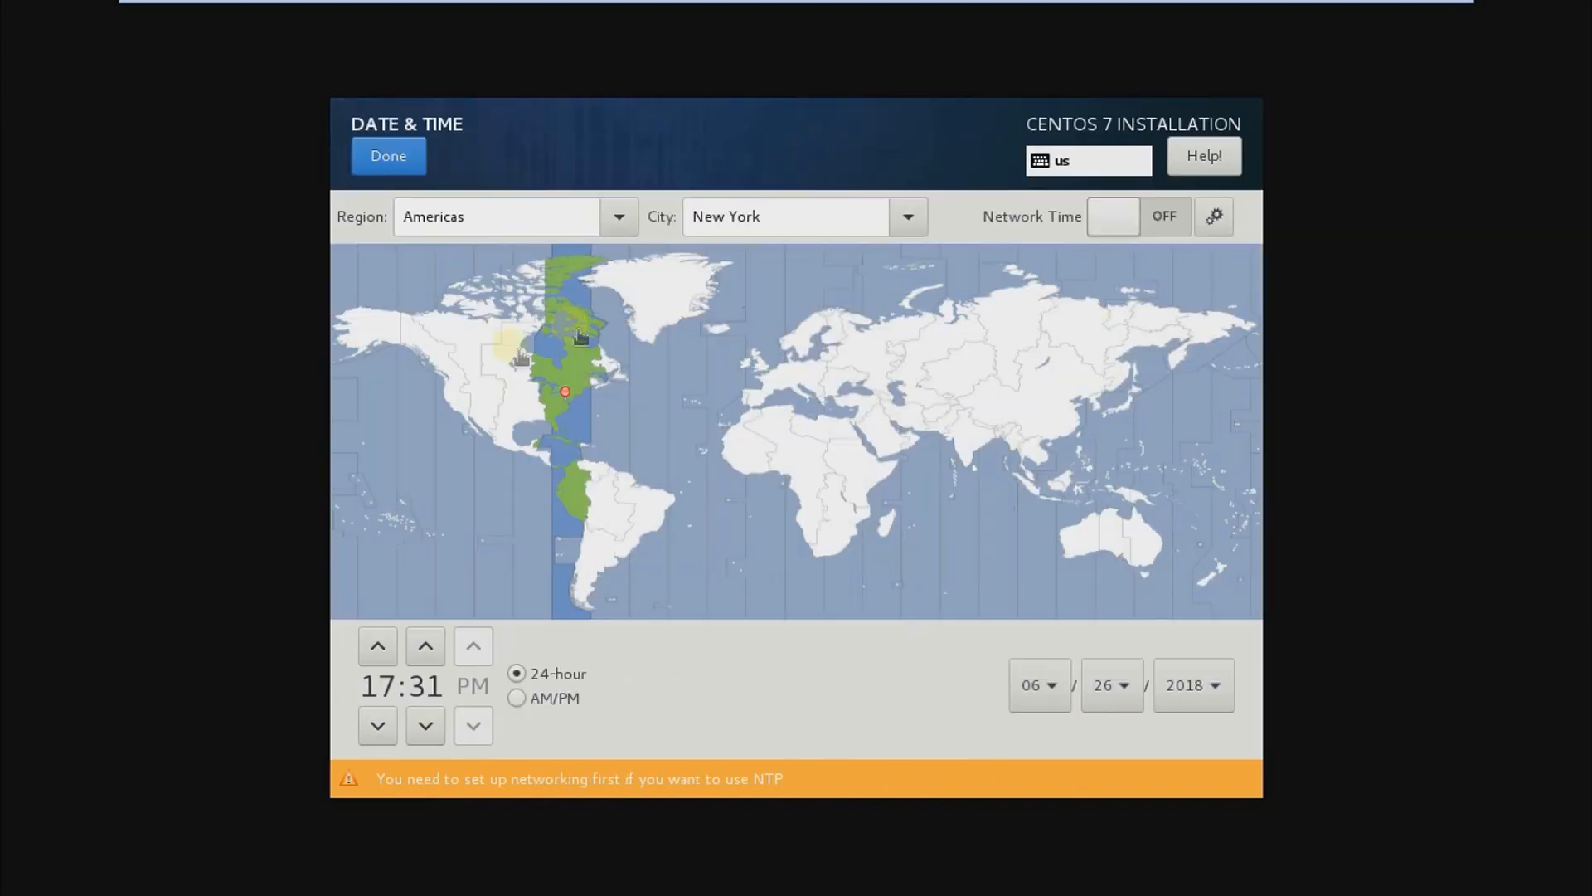
click(999, 450)
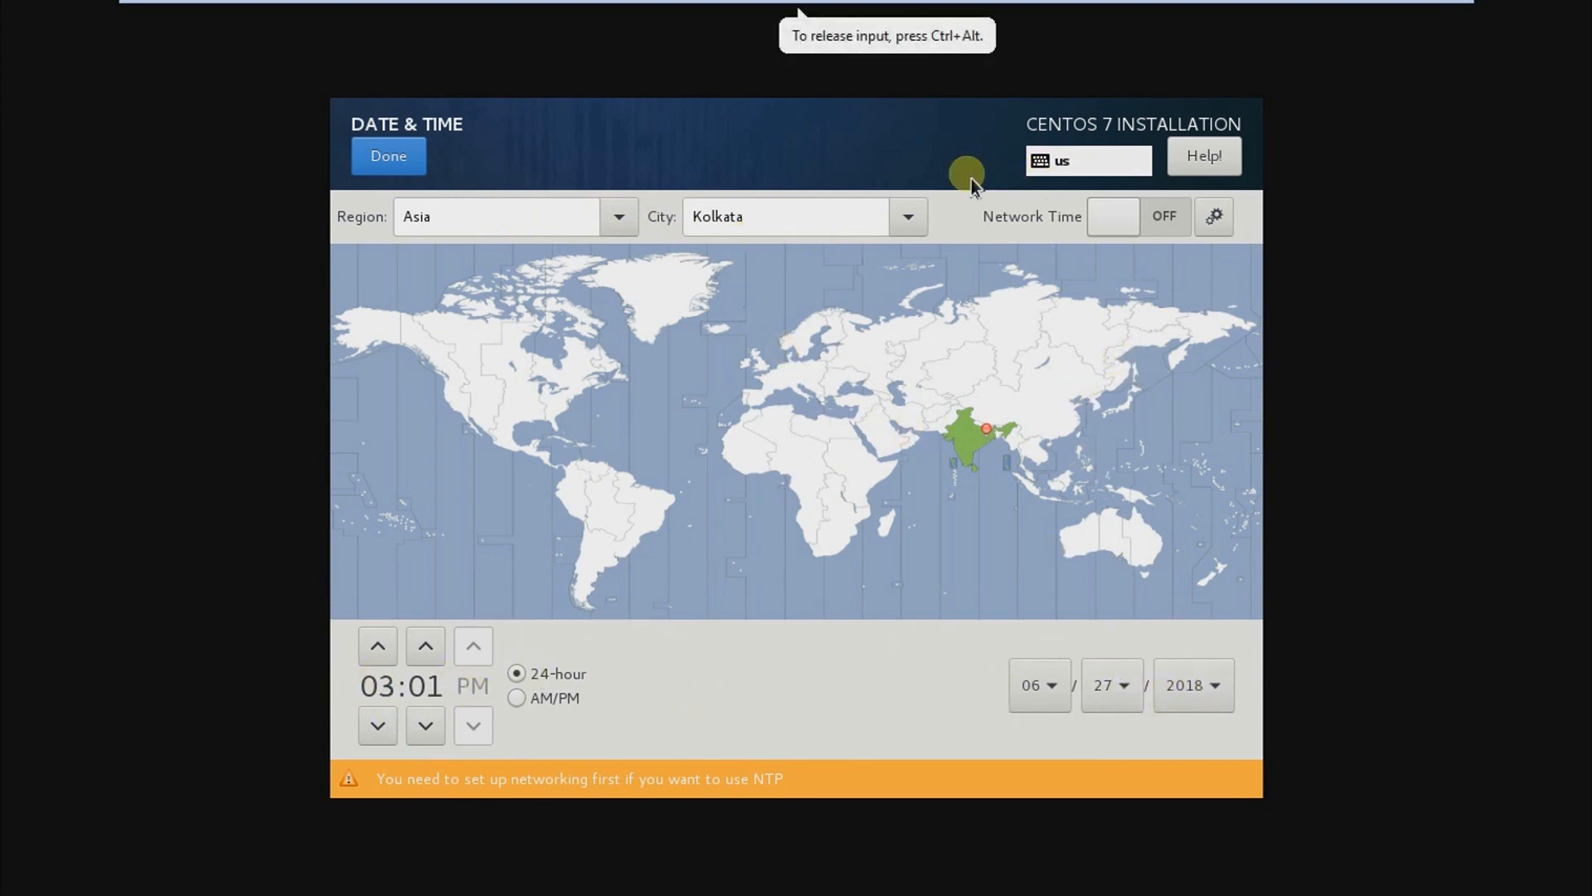
click(390, 154)
Step: Review the keyboard layout settings and keep English (US) as the layout
click(1048, 309)
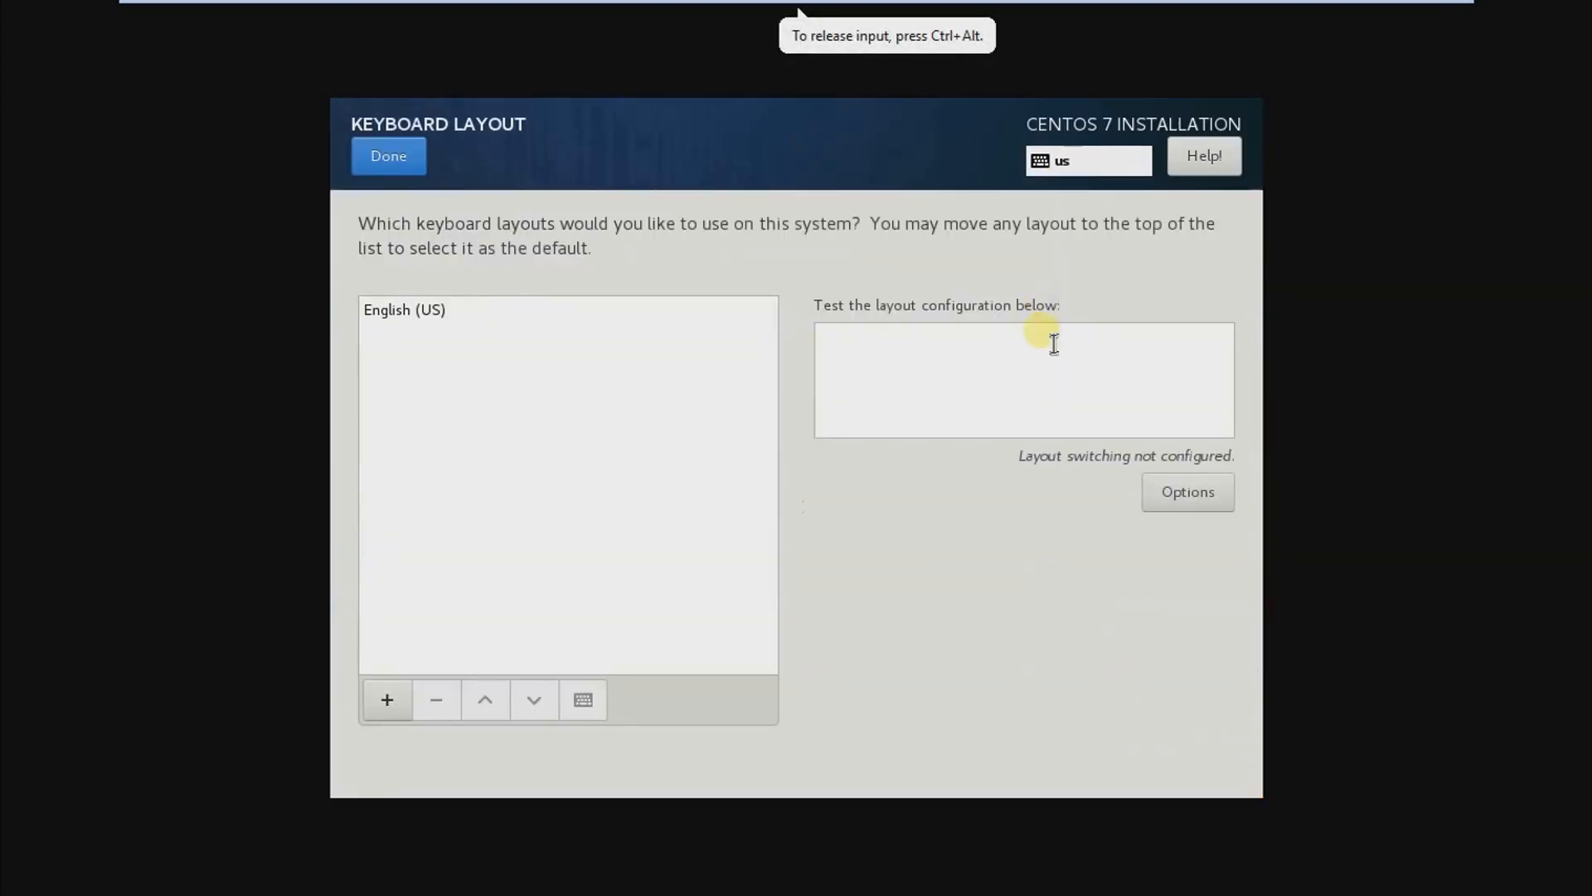
click(423, 313)
click(365, 158)
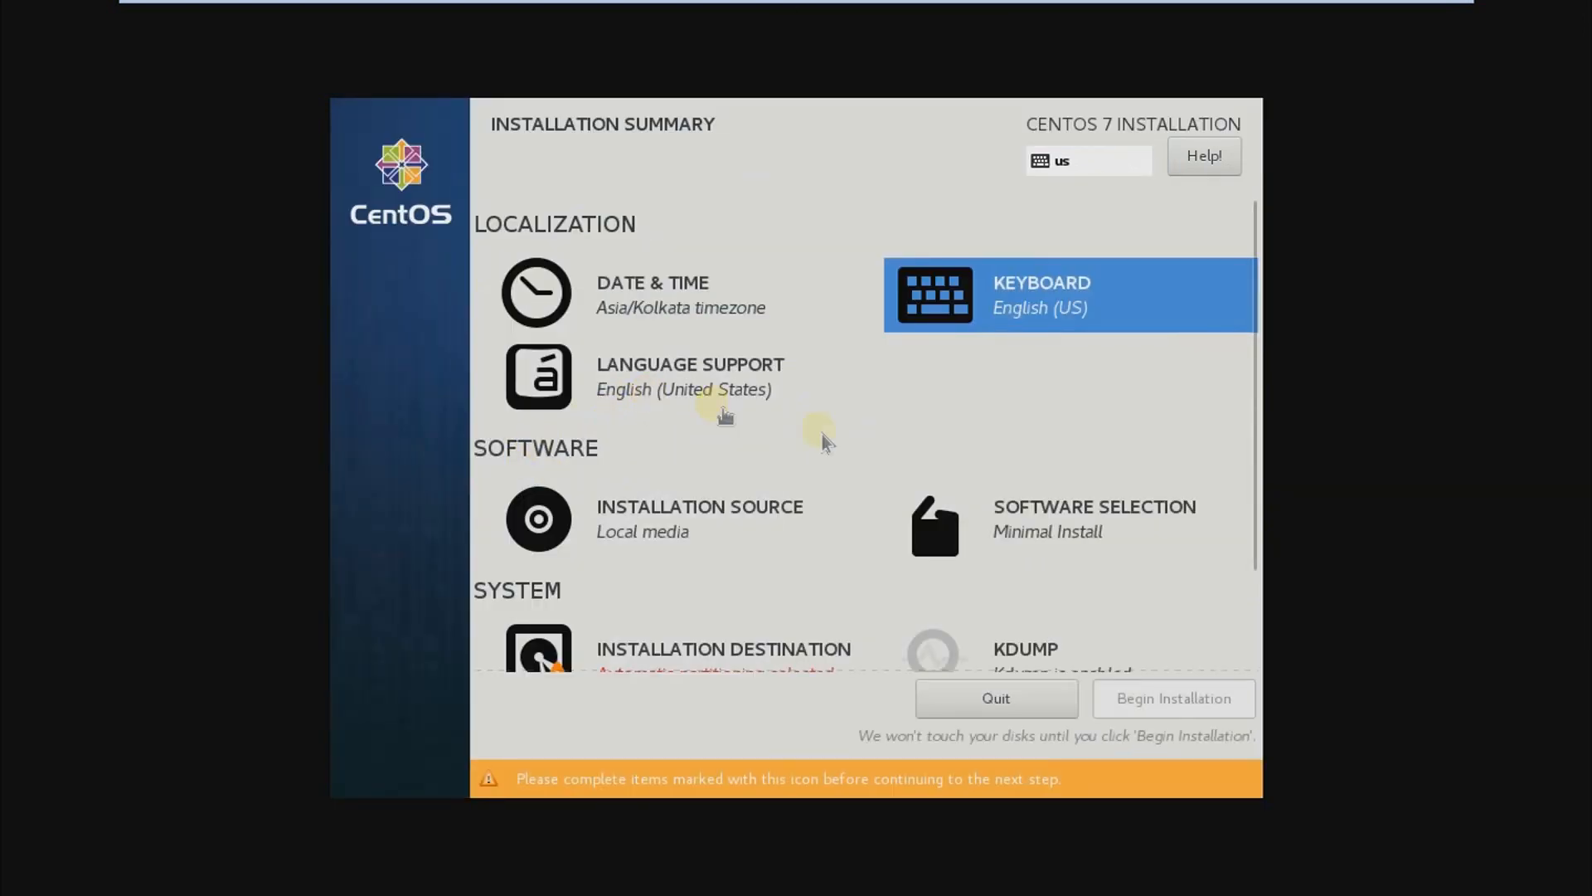
Step: Review the language support settings and keep English (United States)
click(725, 414)
click(465, 263)
click(374, 149)
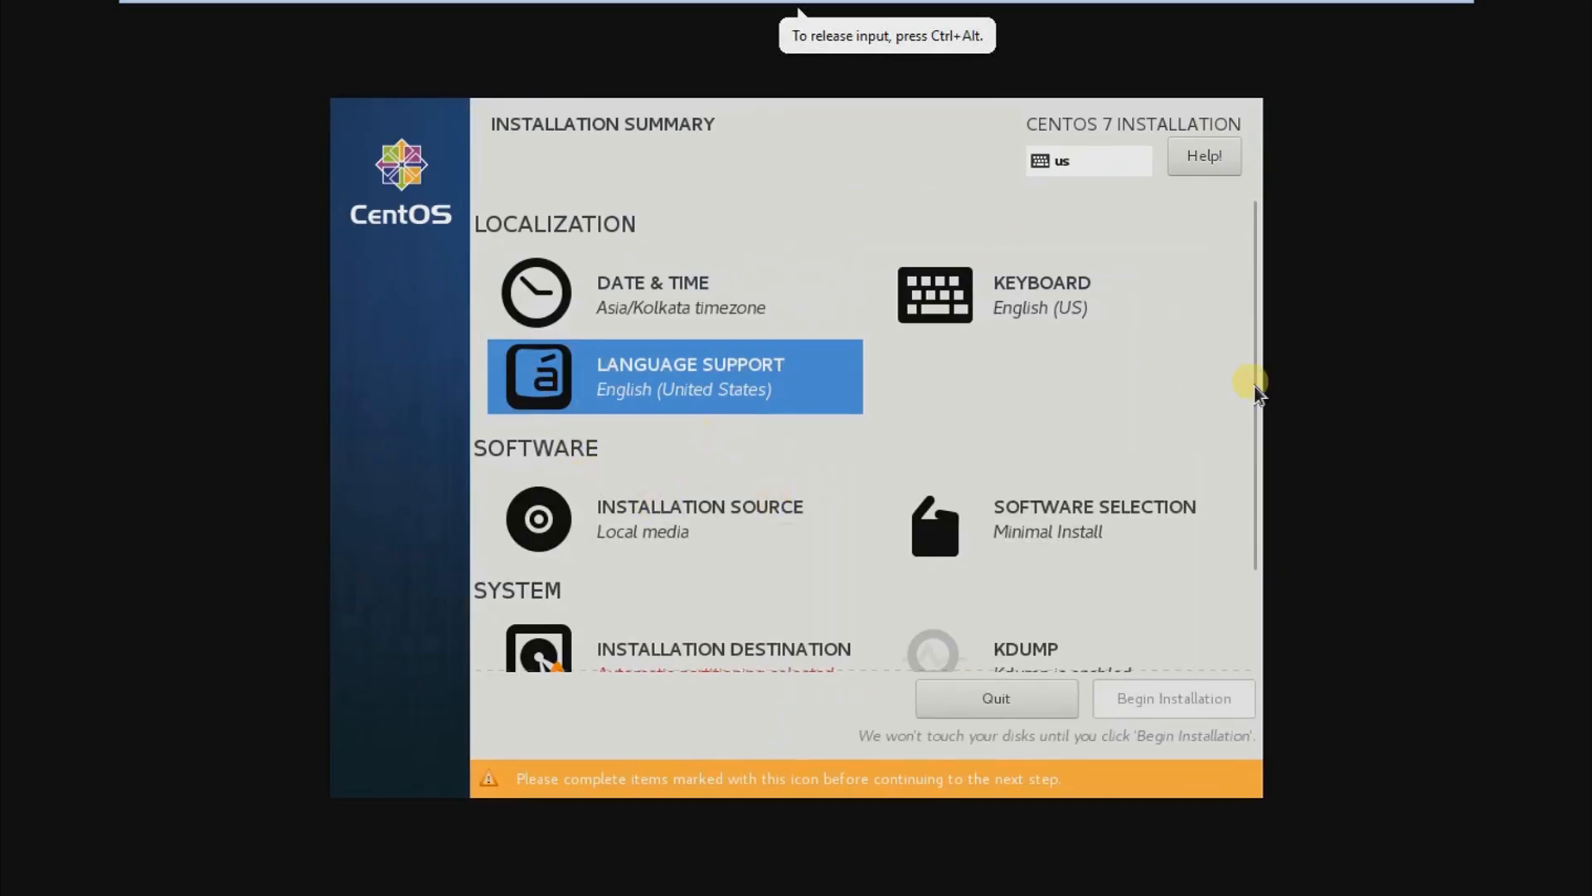
Step: Confirm the auto-detected installation media as the installation source
drag(1247, 413, 1252, 548)
click(655, 406)
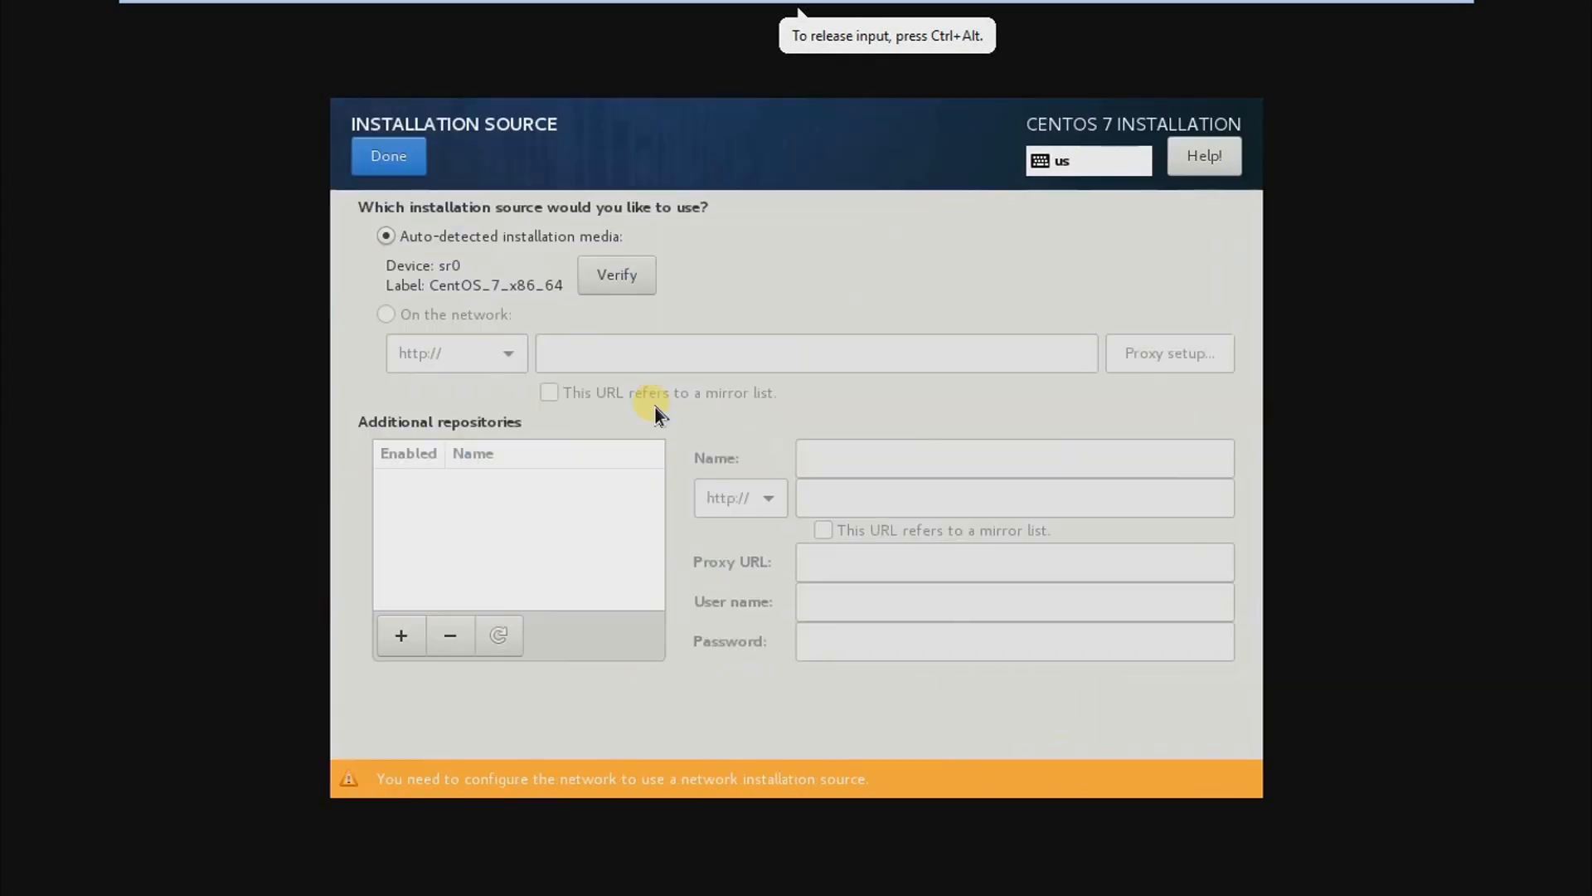
click(386, 237)
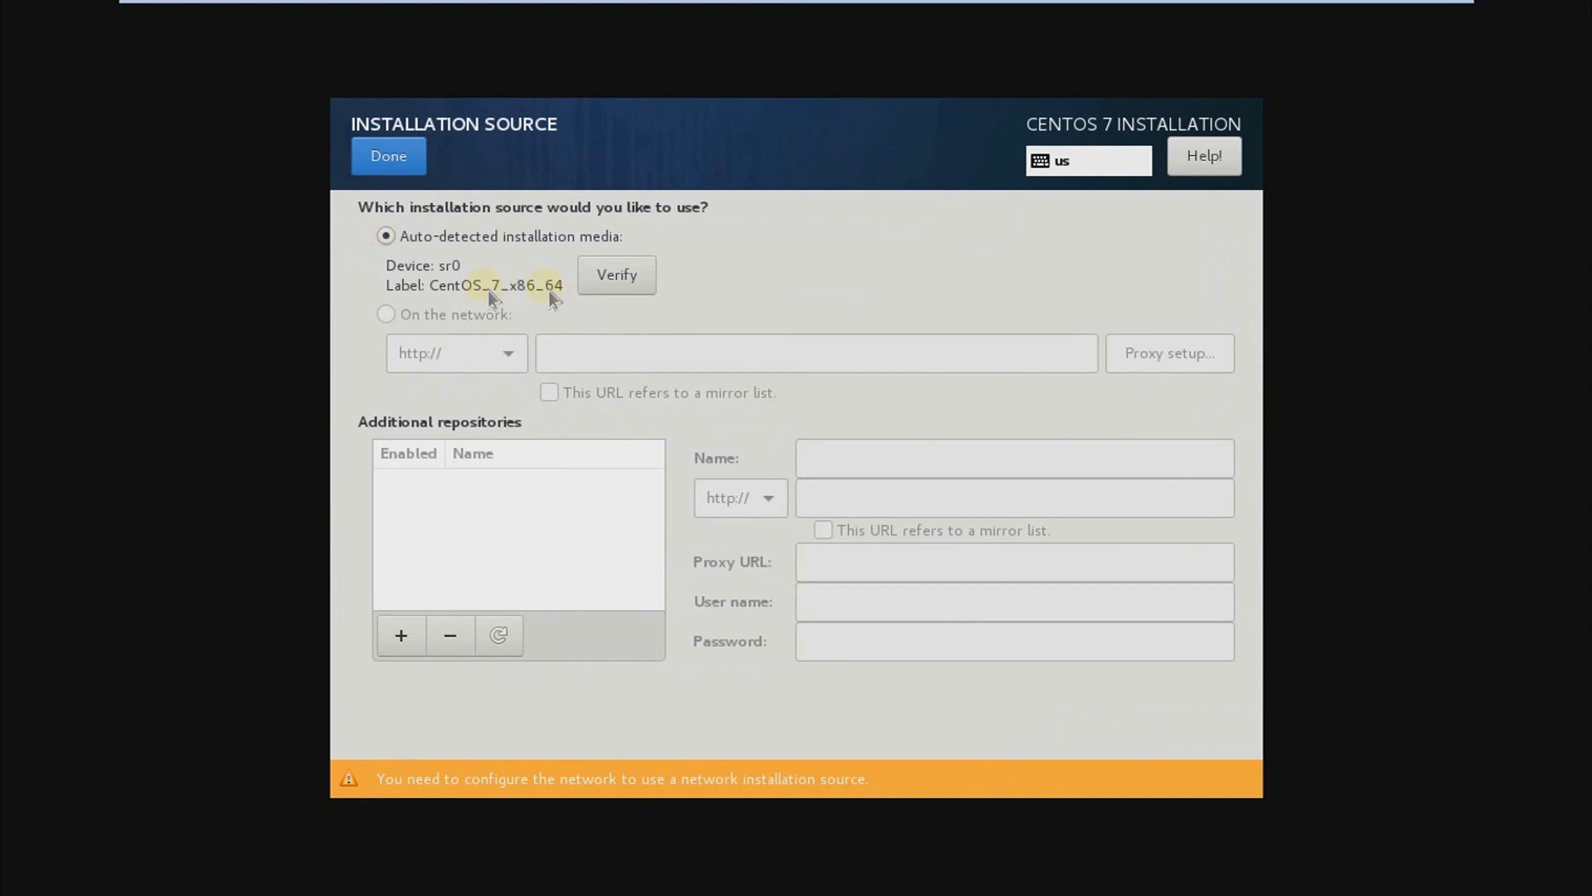
click(389, 155)
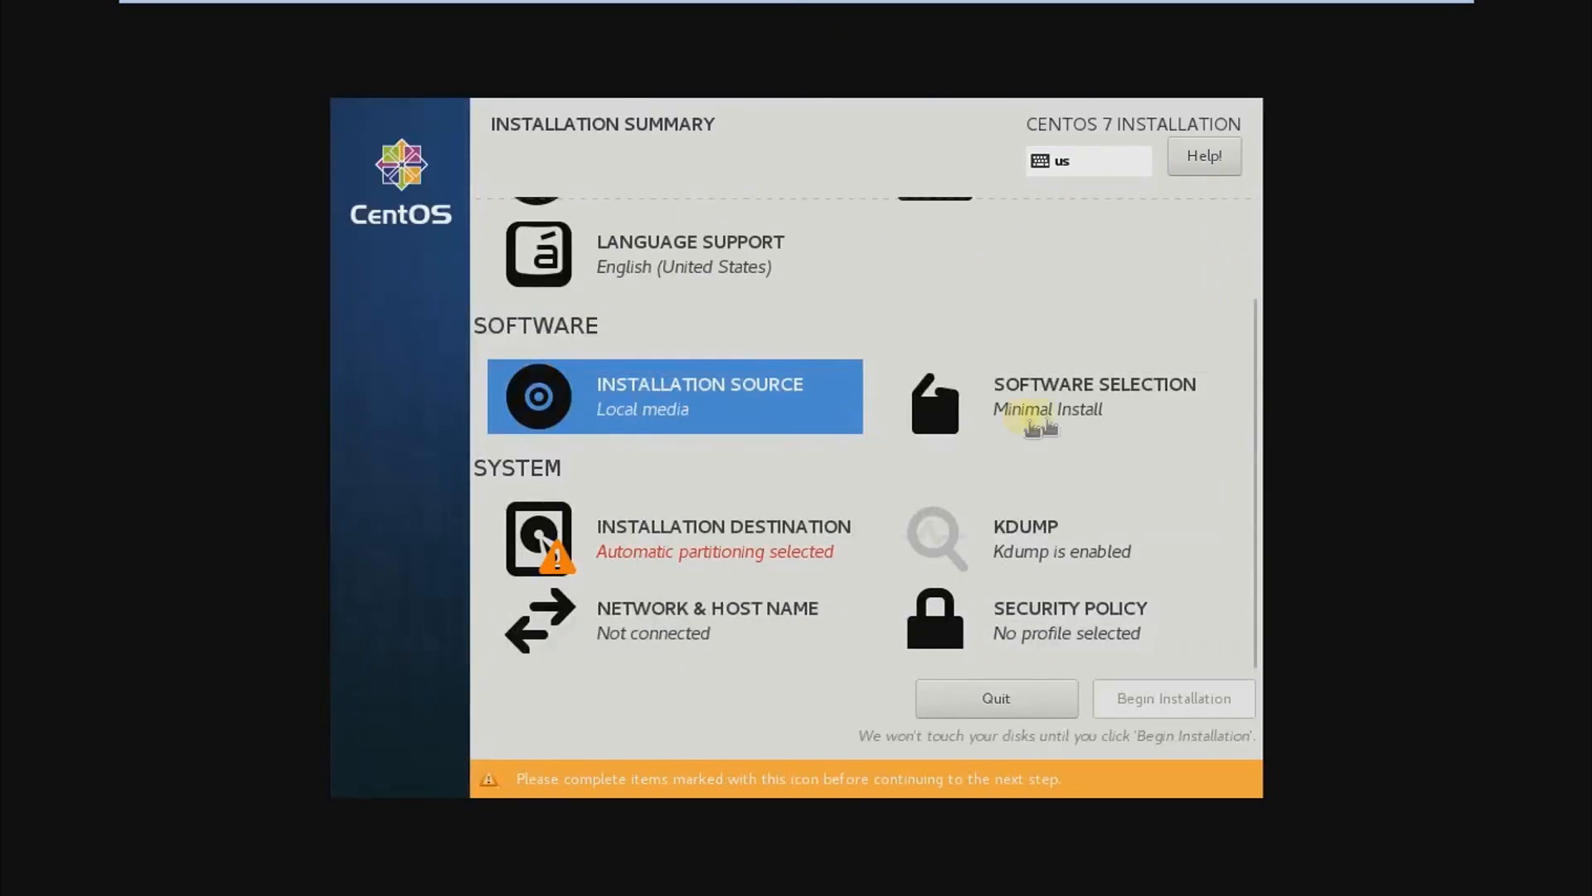
Step: Choose GNOME Desktop as the base environment in the software selection, without any add-ons
click(1044, 420)
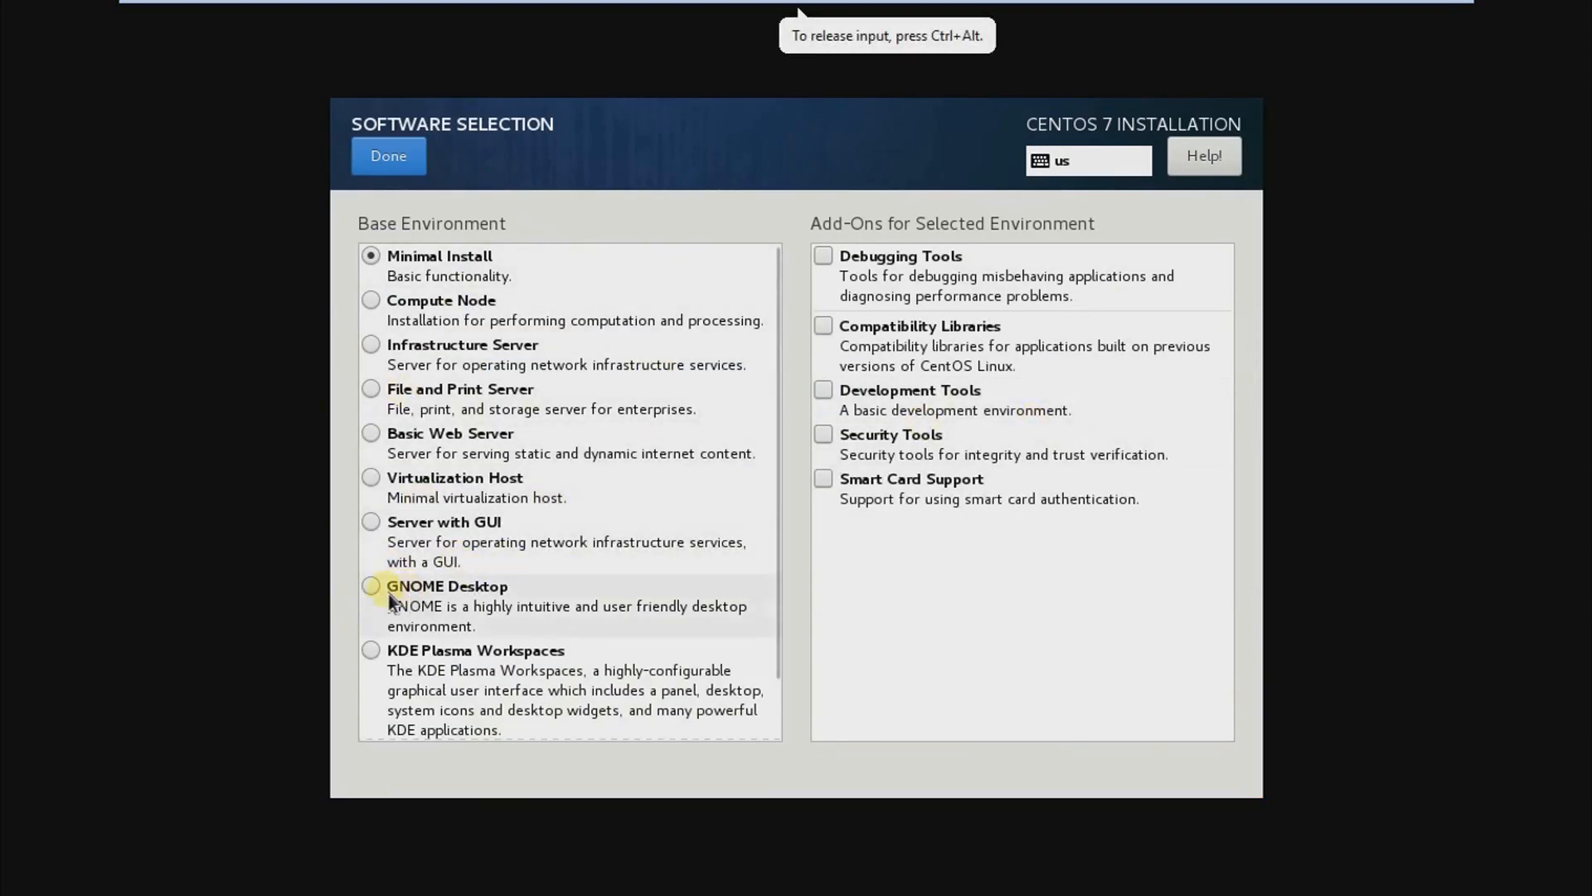
click(472, 594)
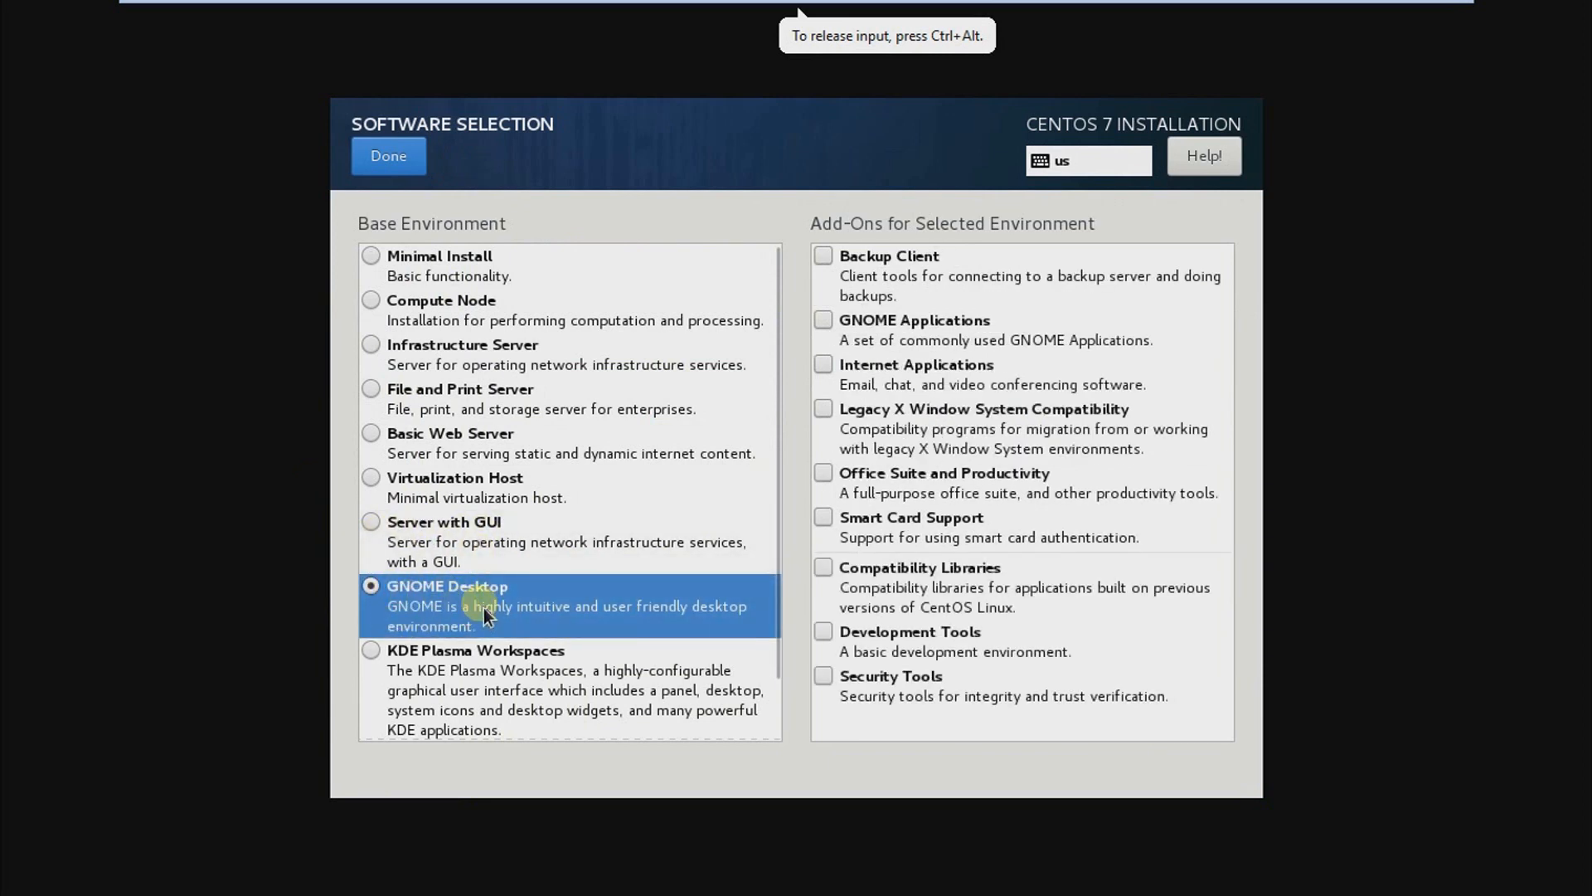
click(371, 166)
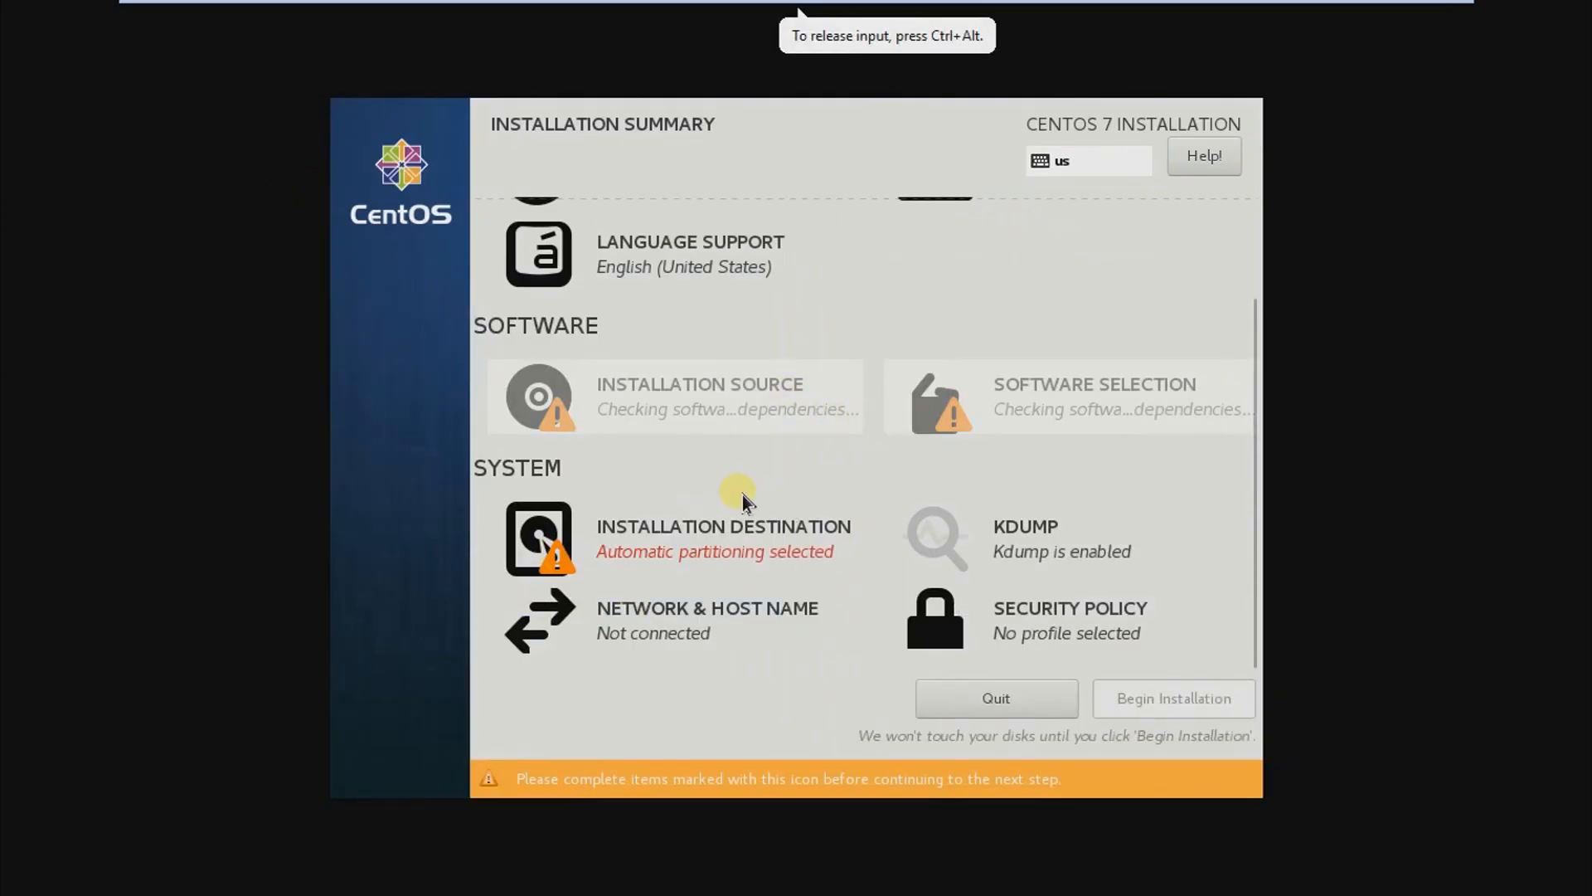
Step: Set the installation destination to the 20 GiB VMware disk with manually configured partitioning
click(704, 549)
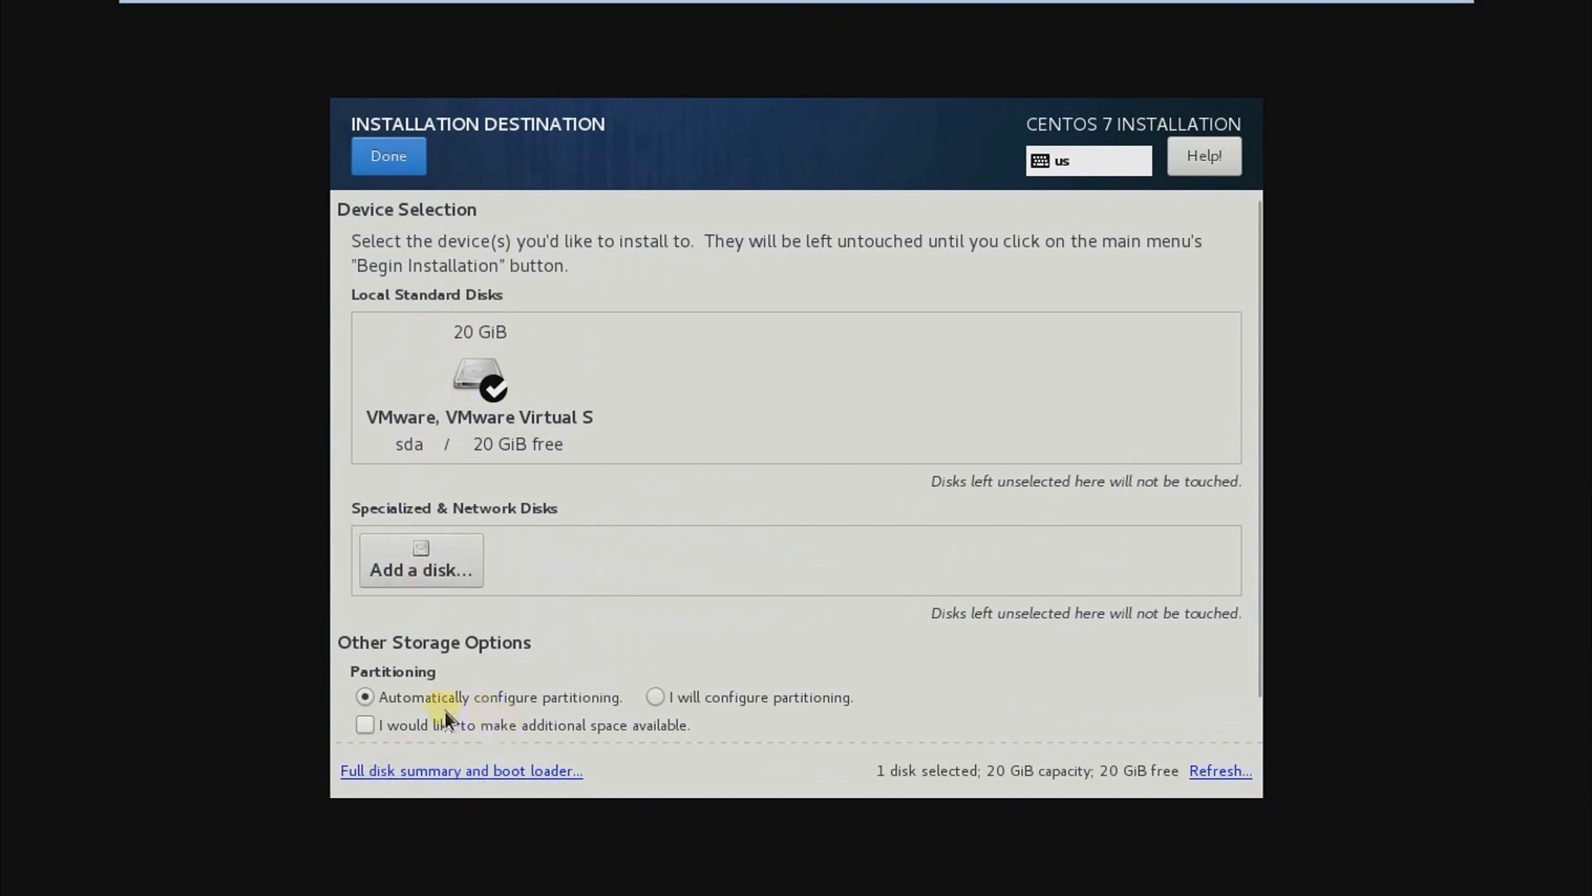
click(657, 698)
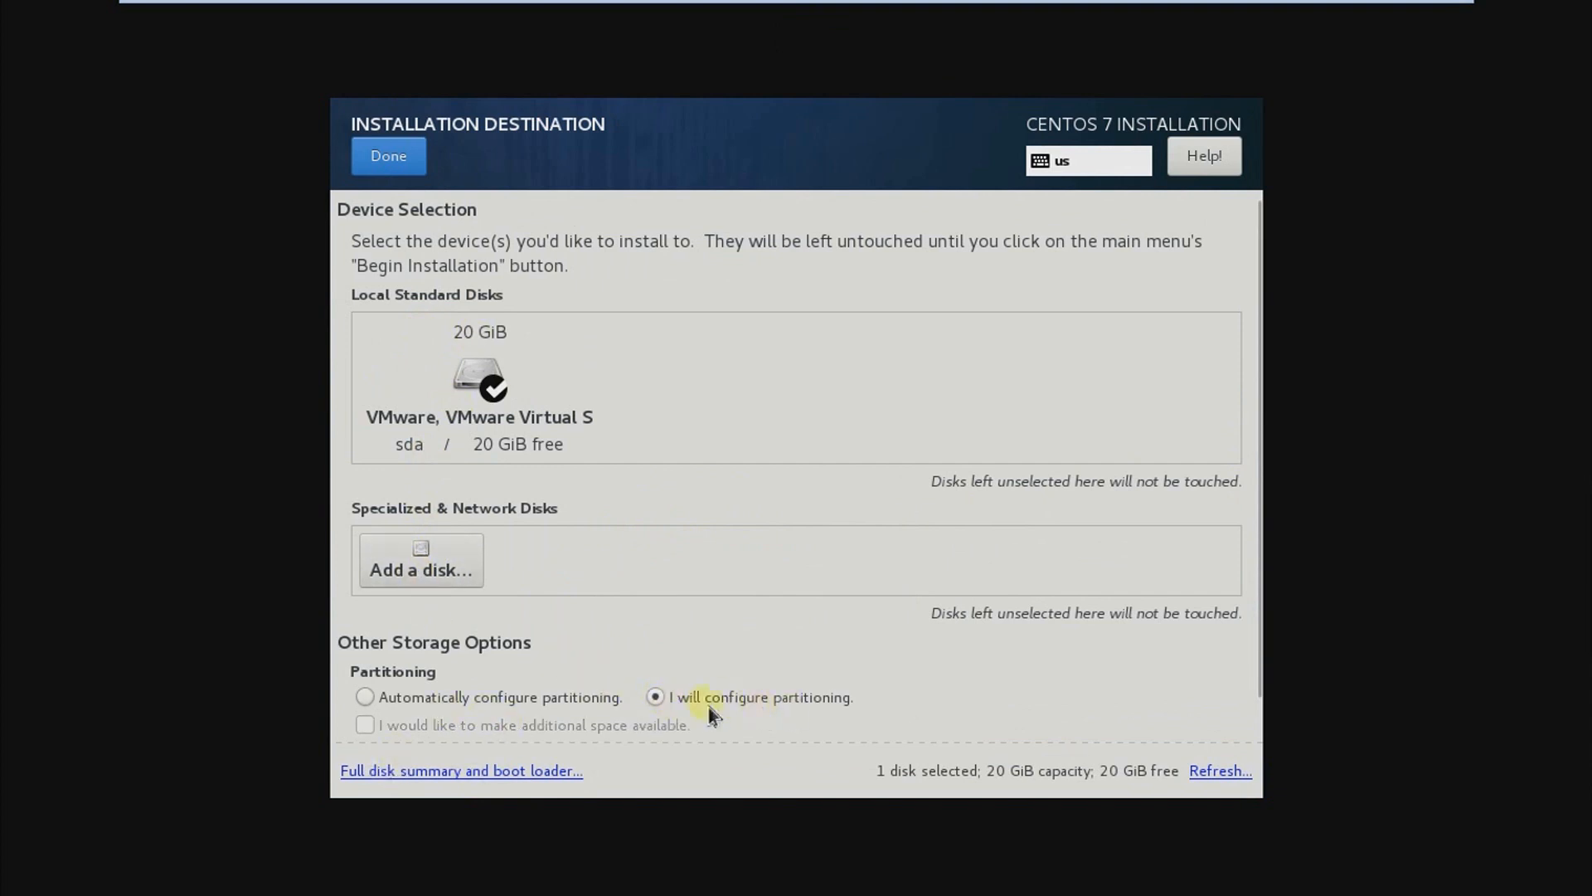
click(388, 157)
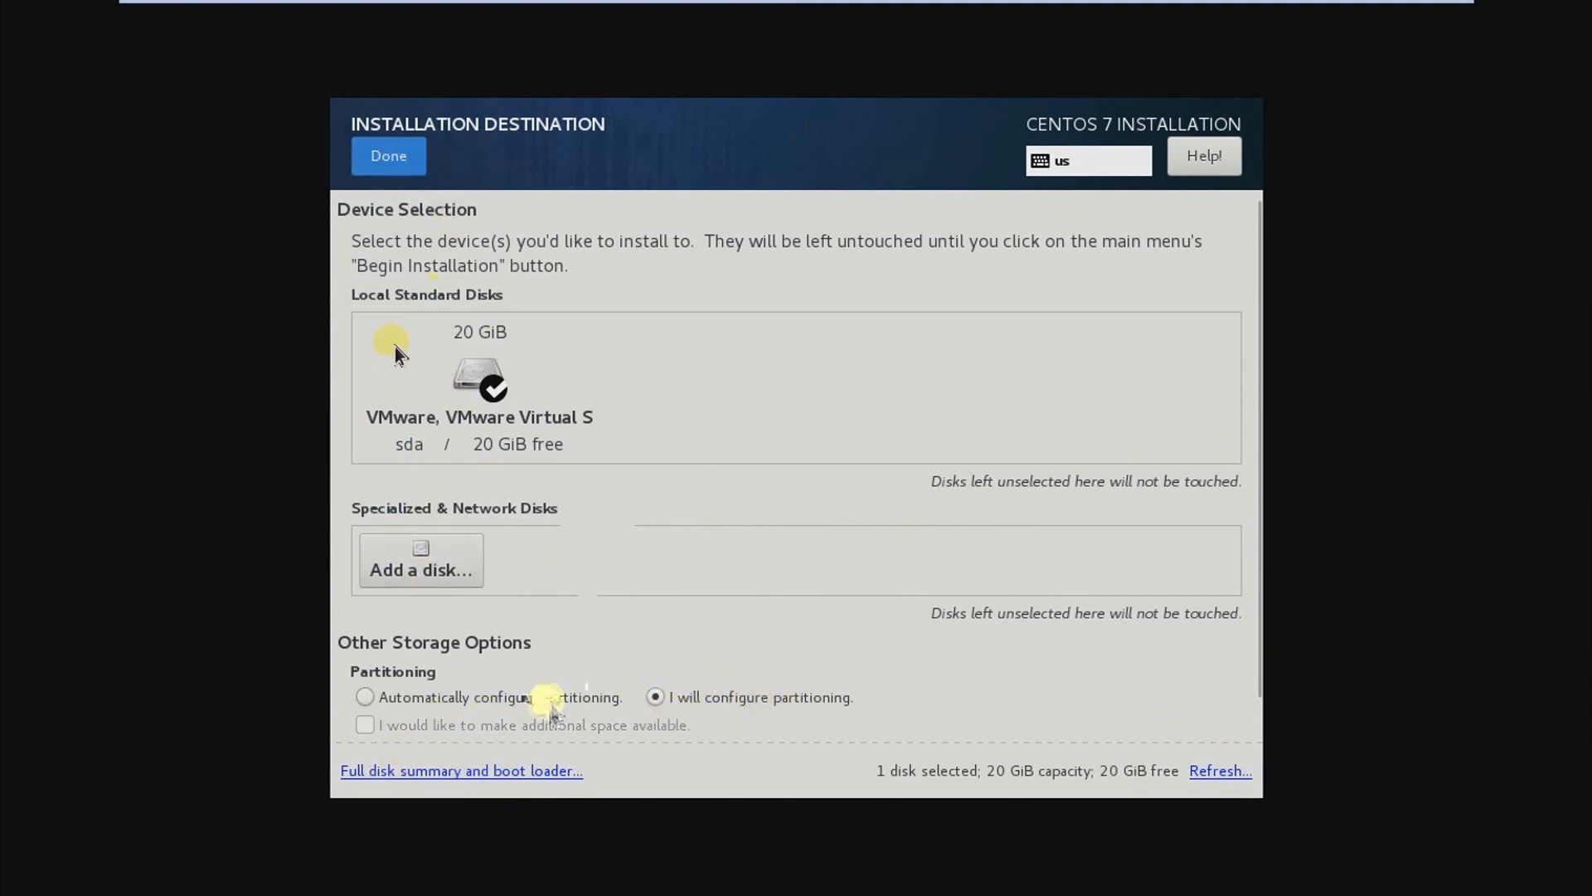
Step: Add a /boot mount point with a desired capacity of 500M
click(387, 649)
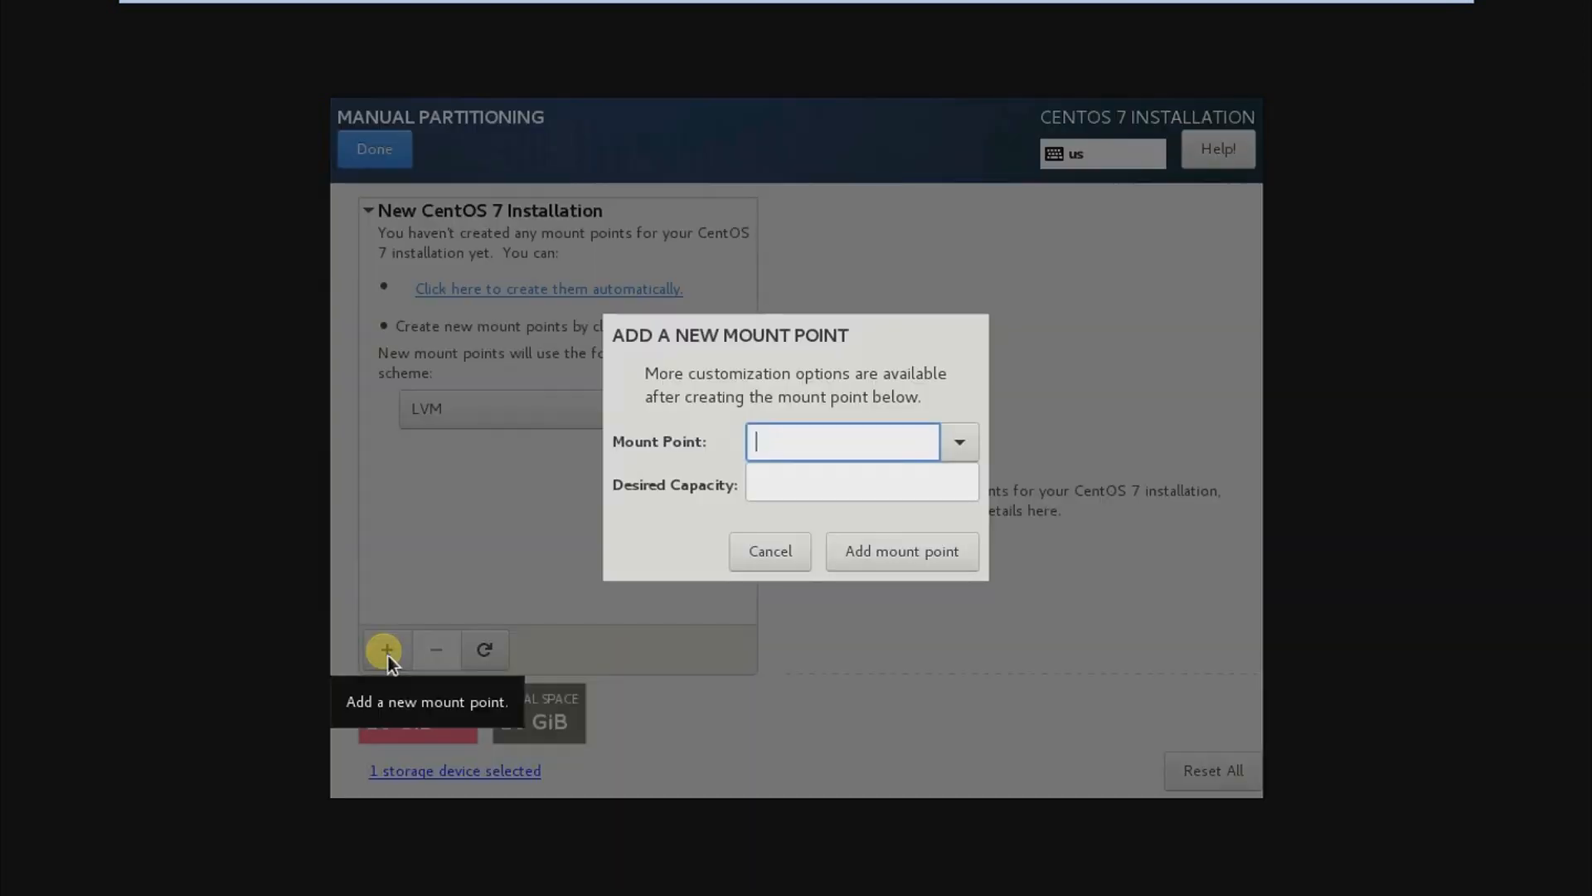
click(962, 445)
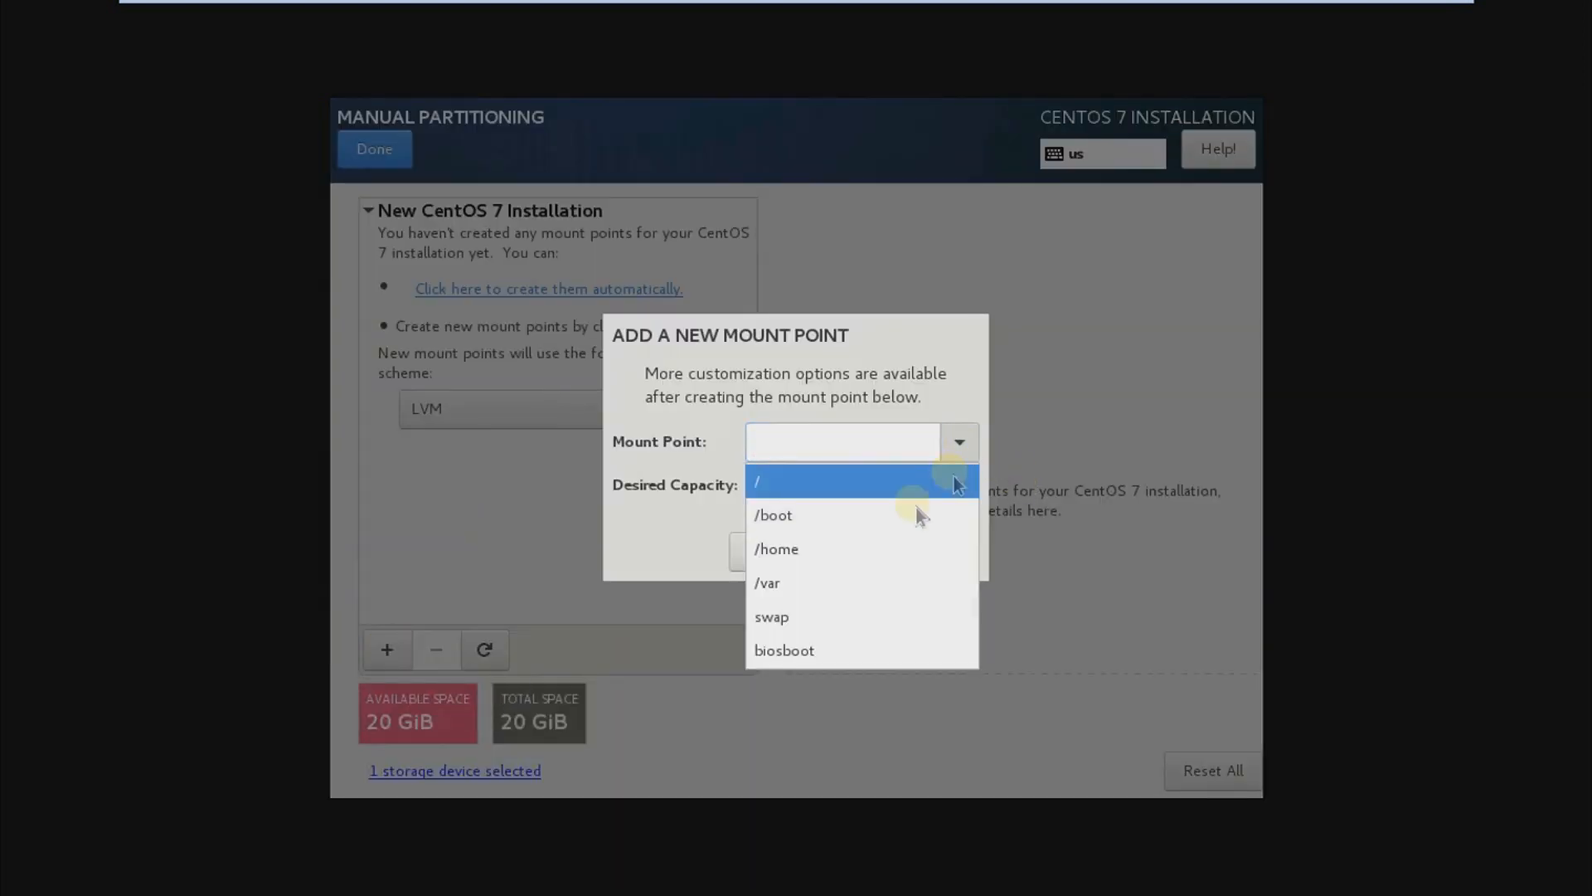
click(849, 516)
click(855, 488)
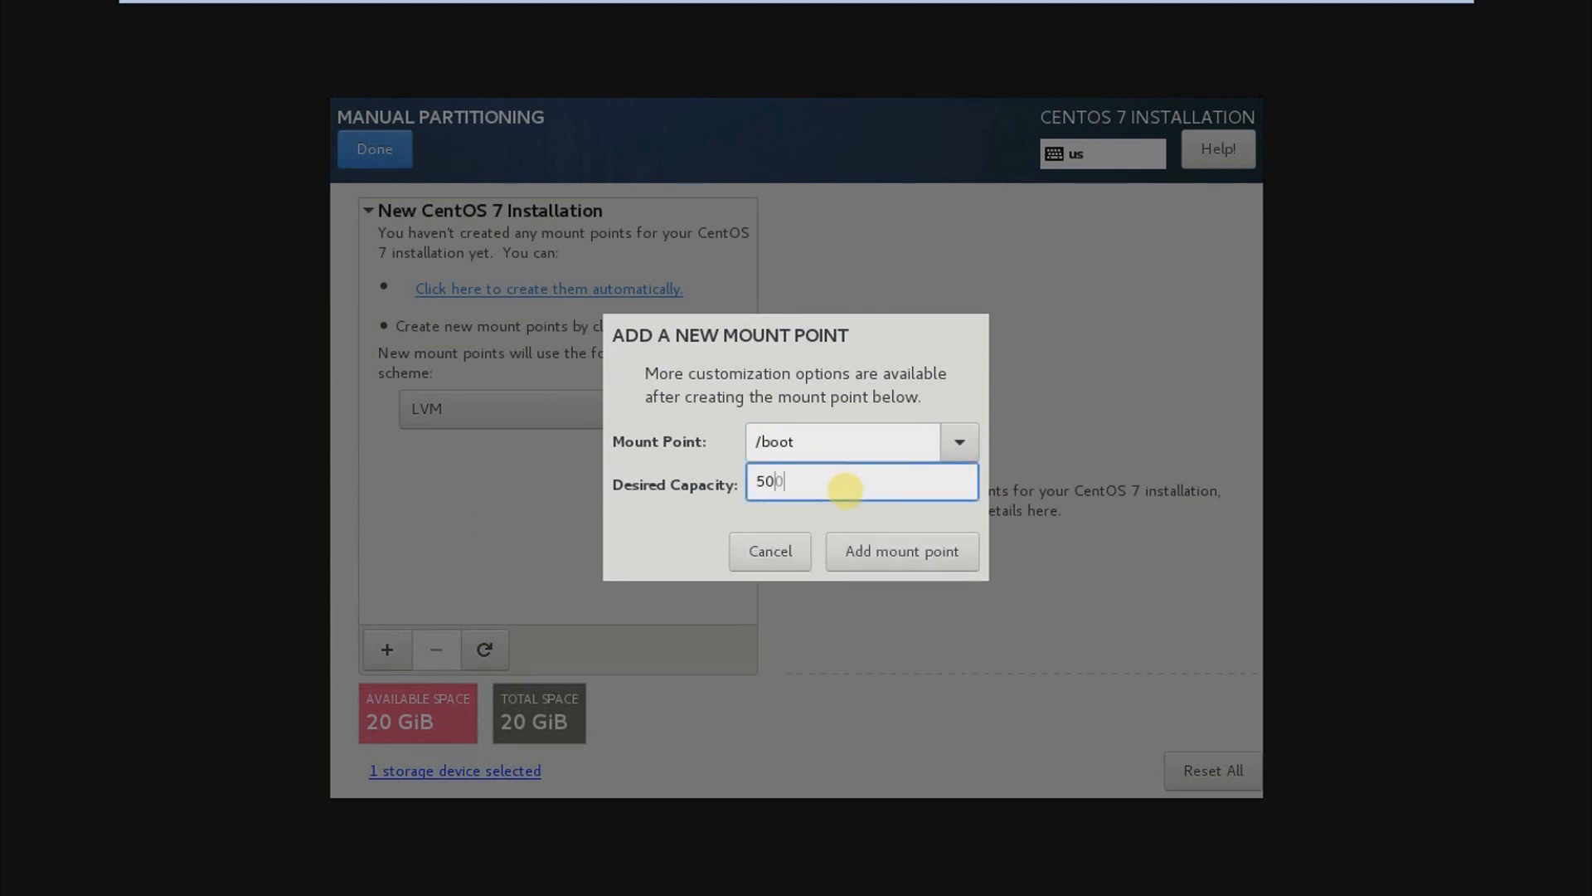
click(872, 551)
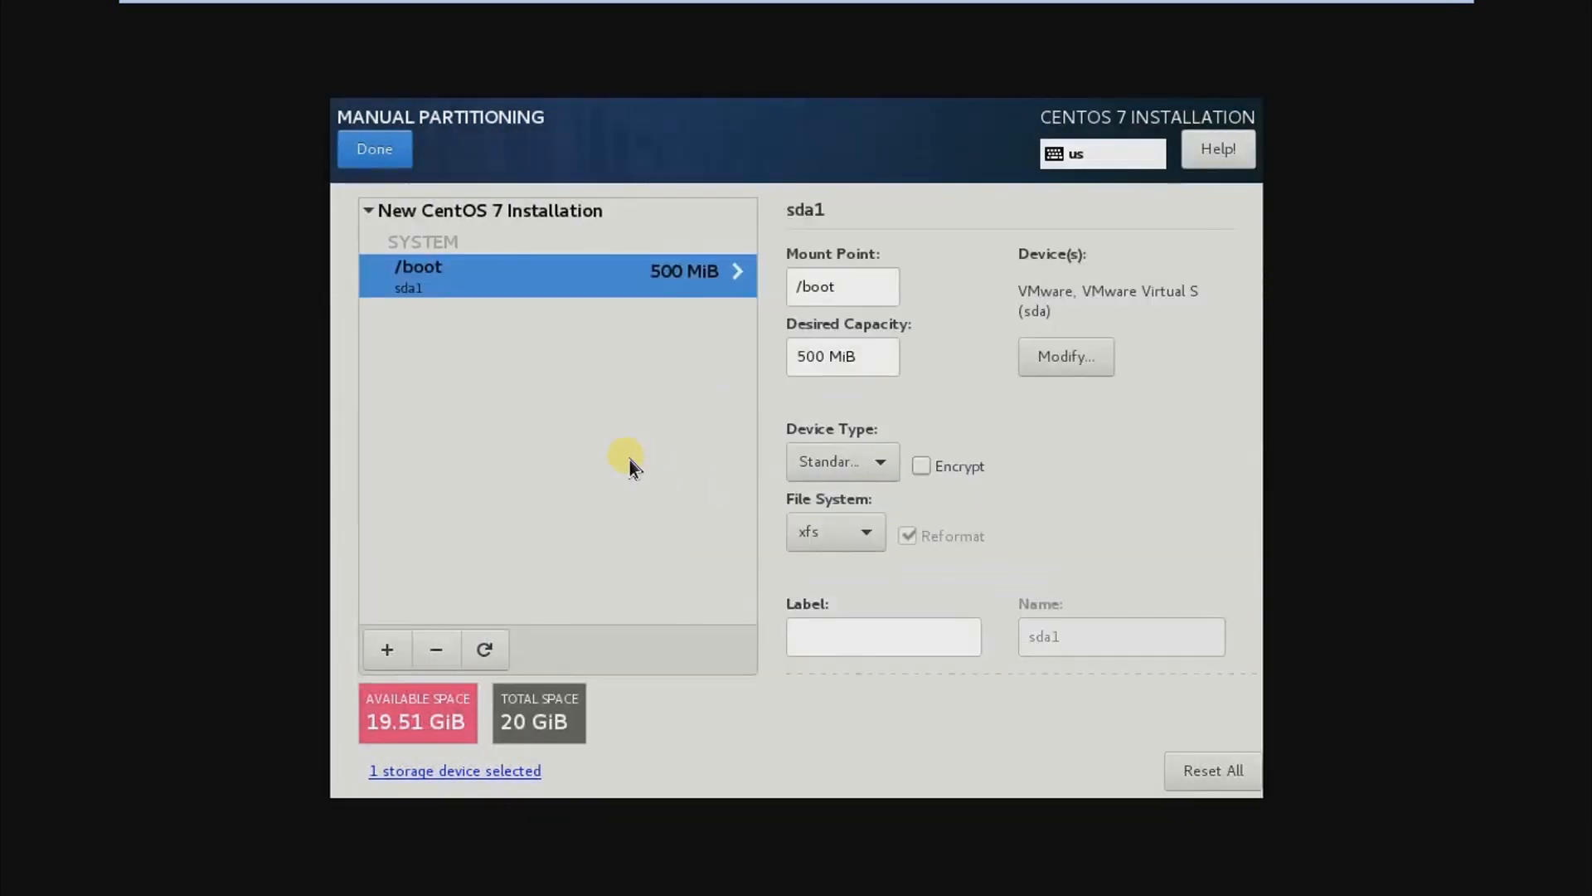
Step: Add a /home mount point with a desired capacity of 2G
click(405, 648)
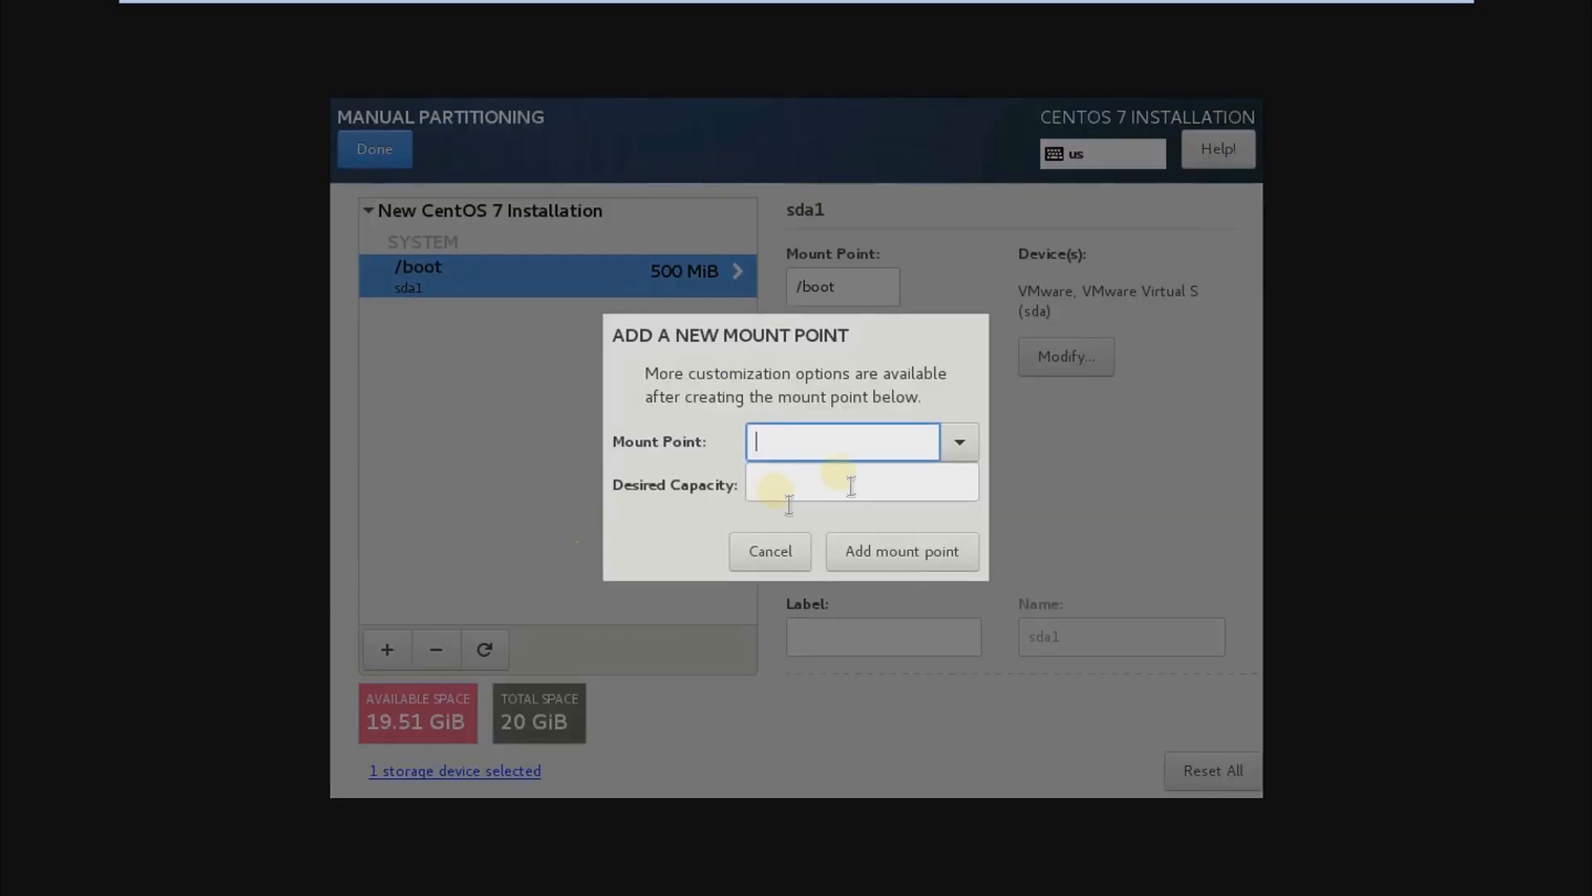
click(962, 448)
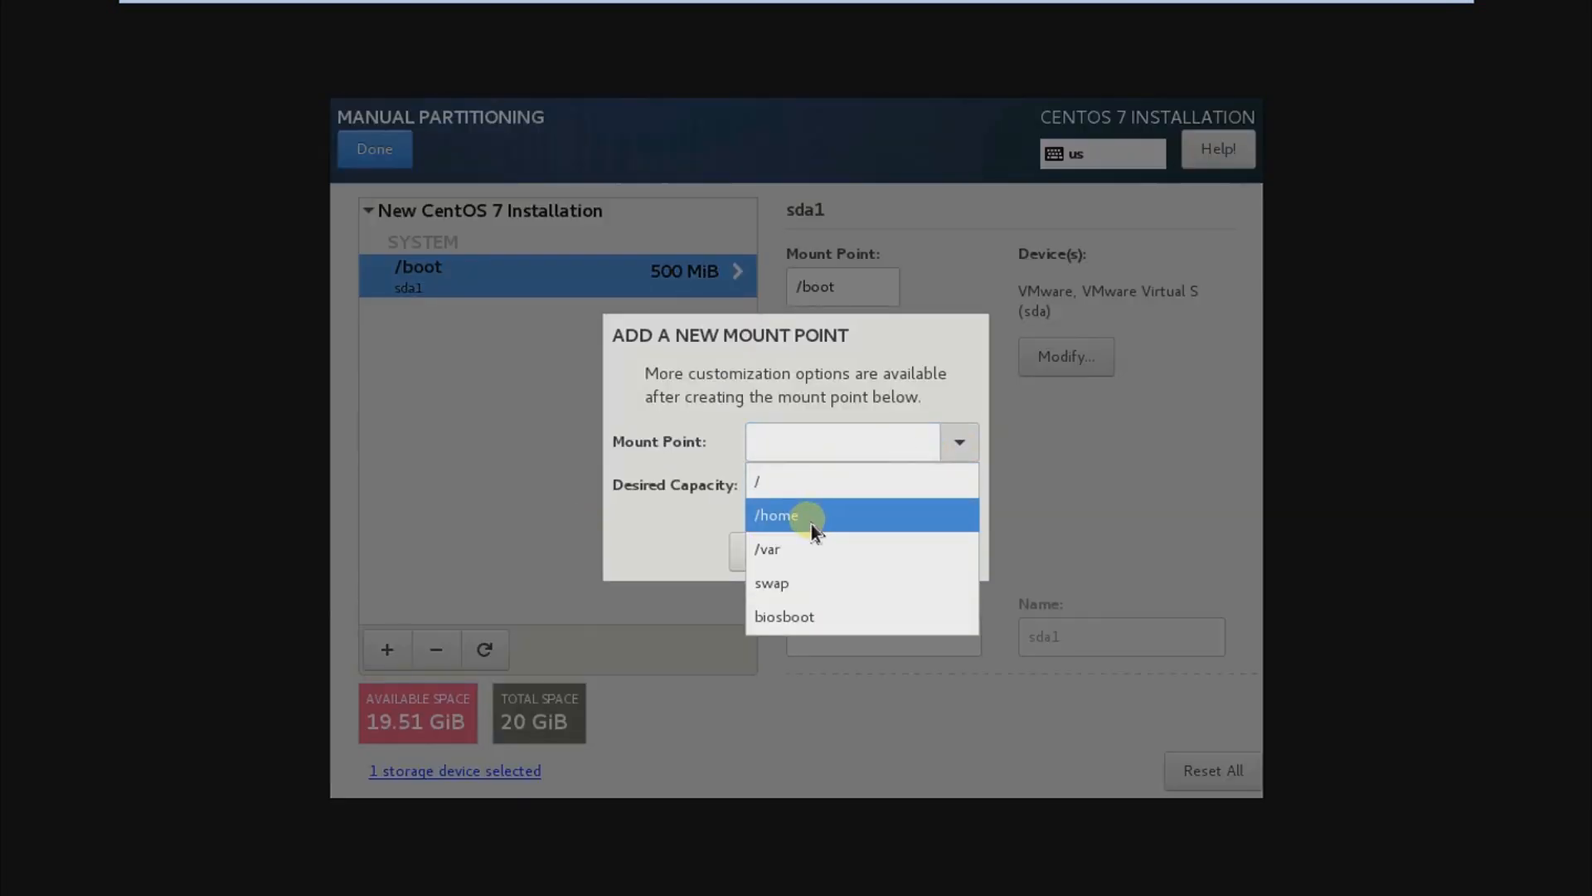
click(811, 516)
click(829, 494)
text(2G)
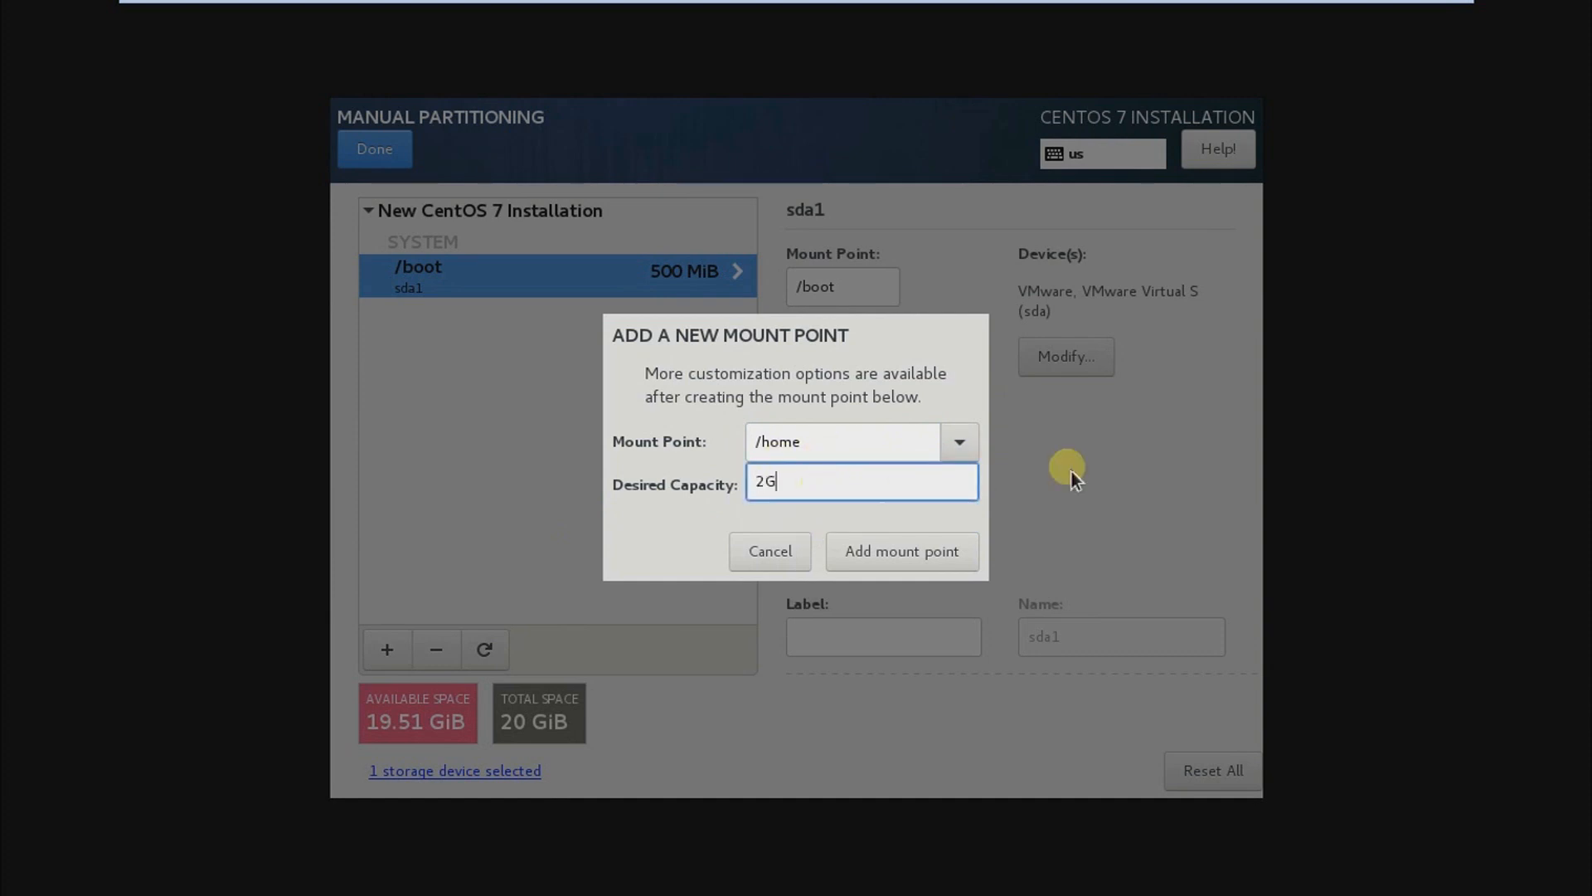
click(883, 560)
Step: Add a /var mount point with a desired capacity of 4 GiB
click(394, 649)
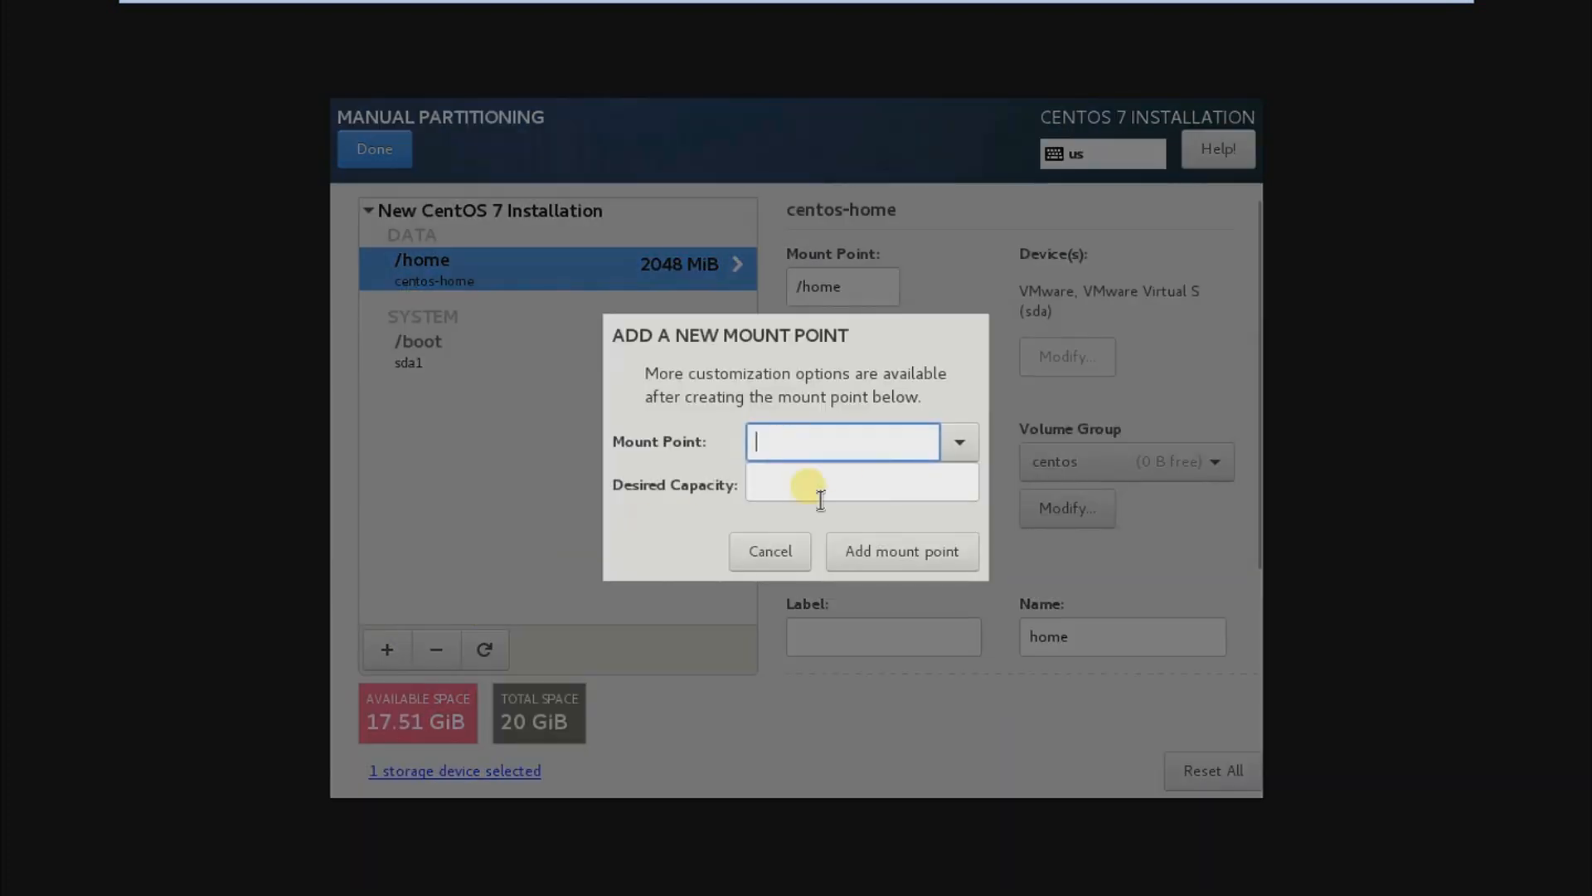
click(954, 450)
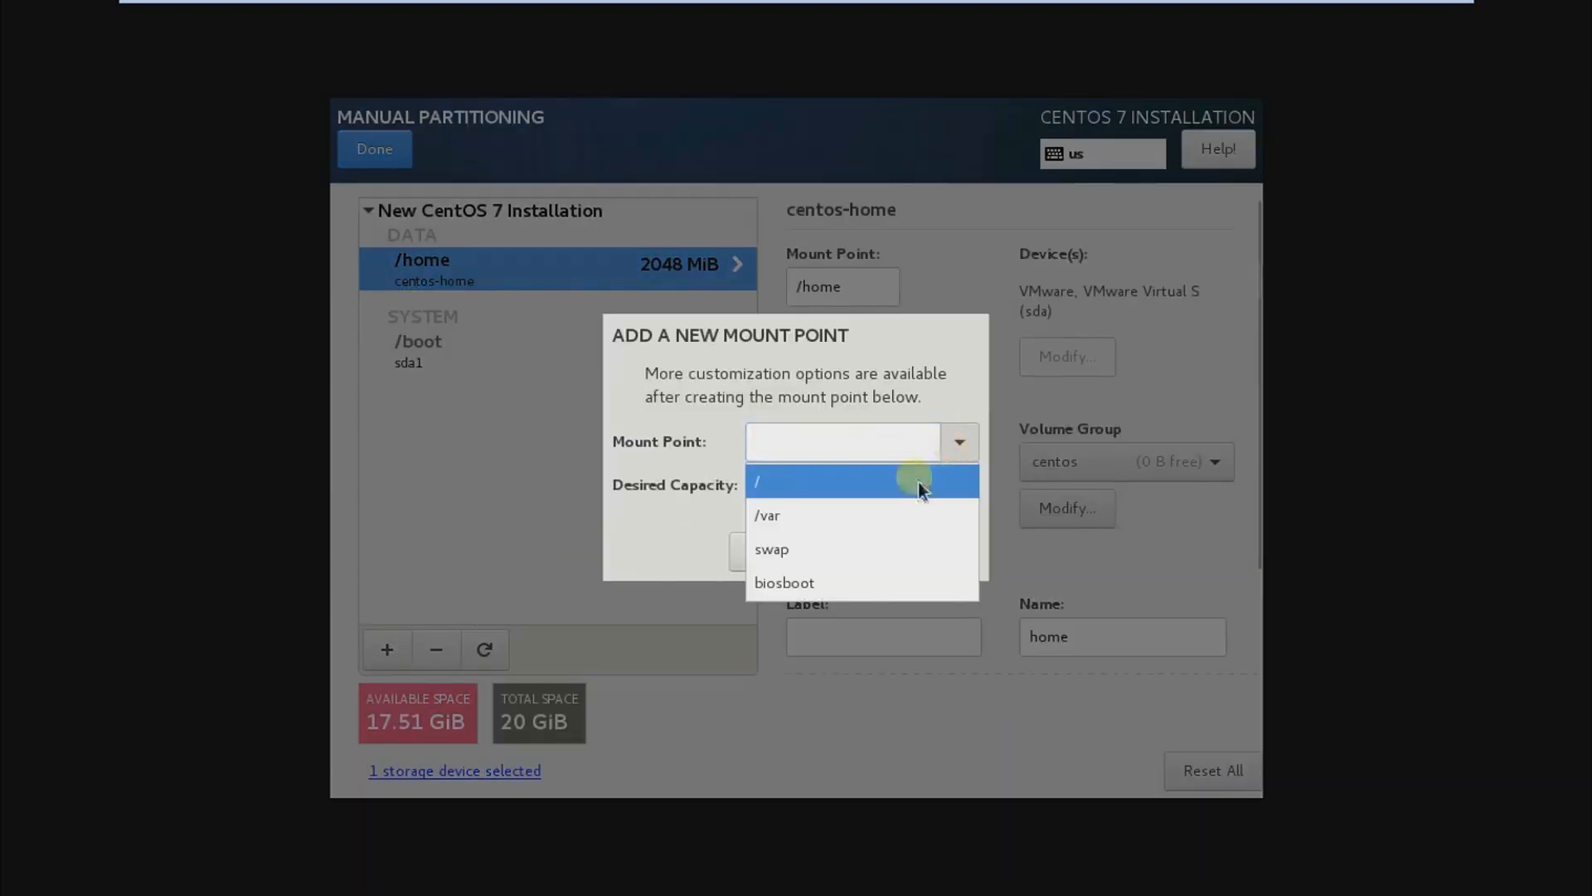
click(857, 520)
click(834, 491)
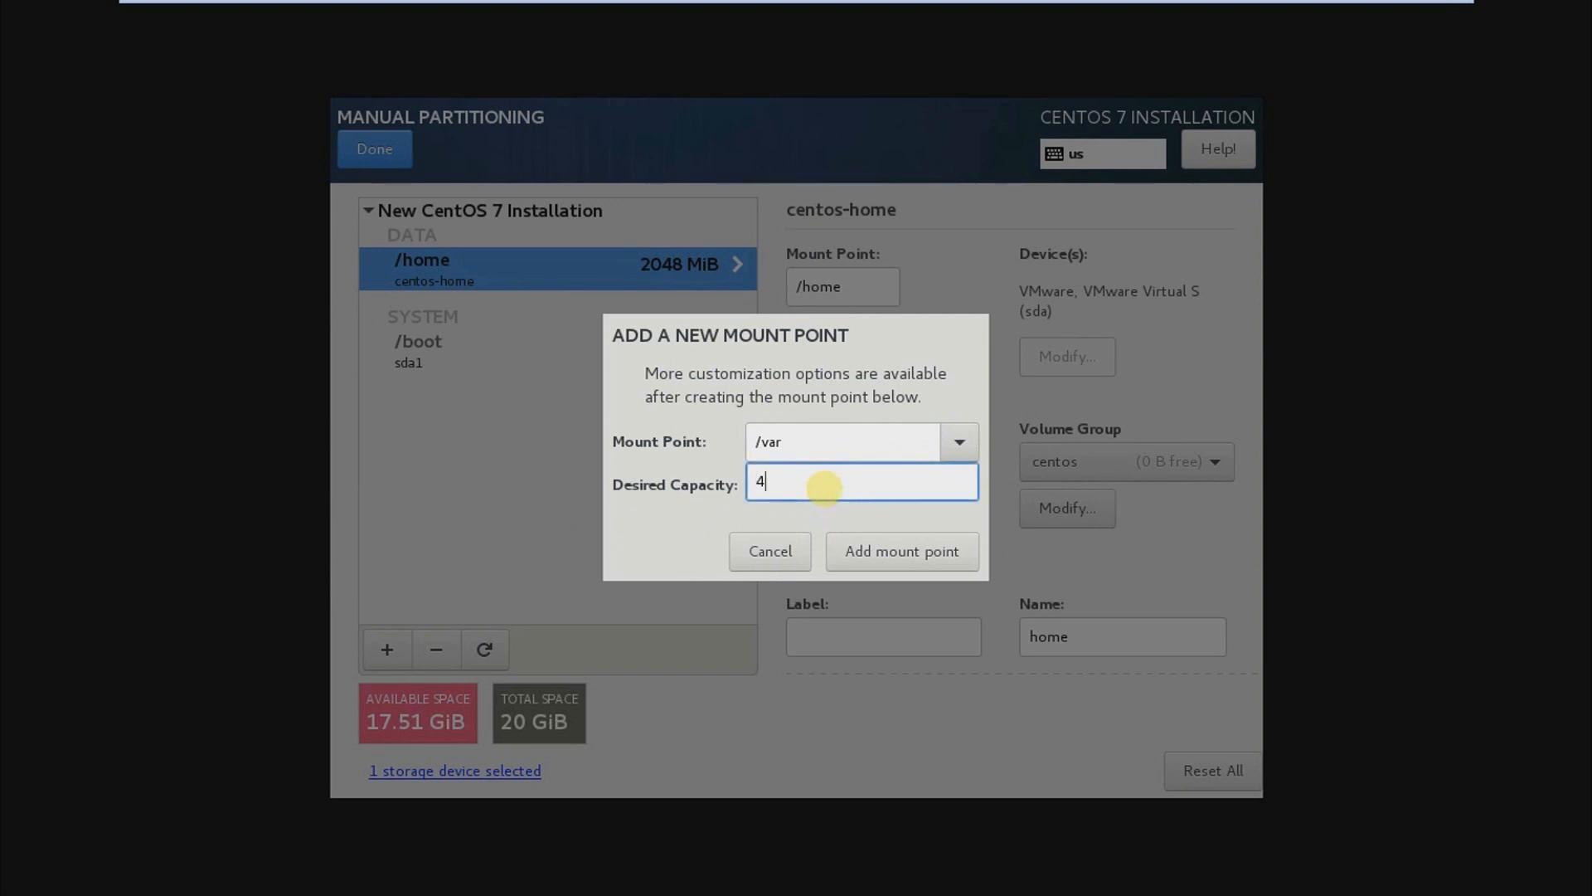
click(879, 559)
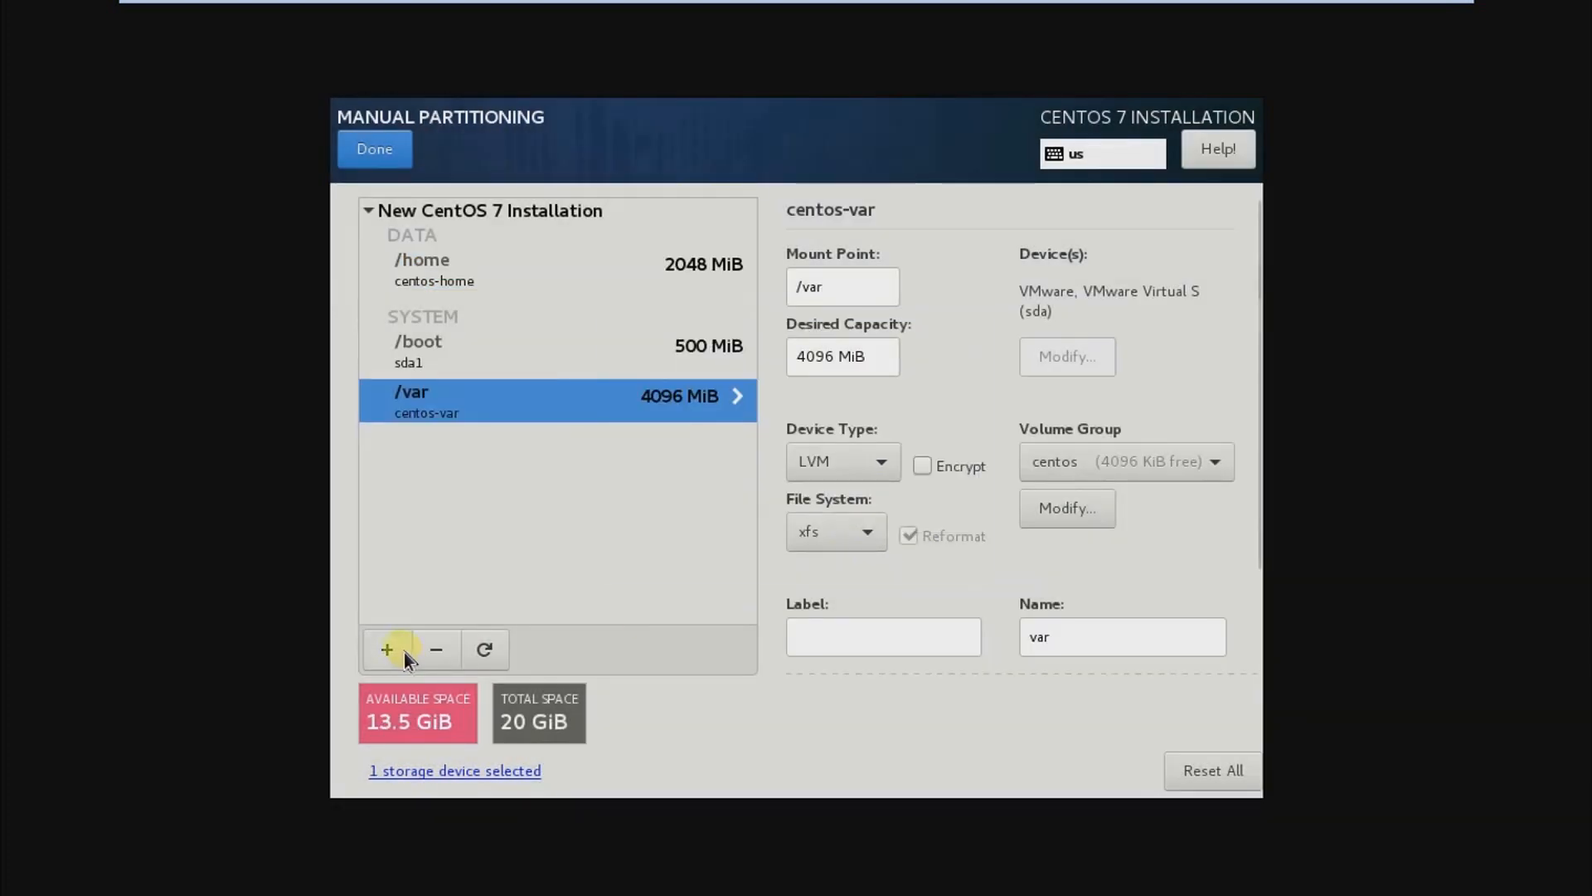
Step: Add a swap mount point with a desired capacity of 2G
click(404, 652)
click(960, 441)
click(868, 508)
click(847, 496)
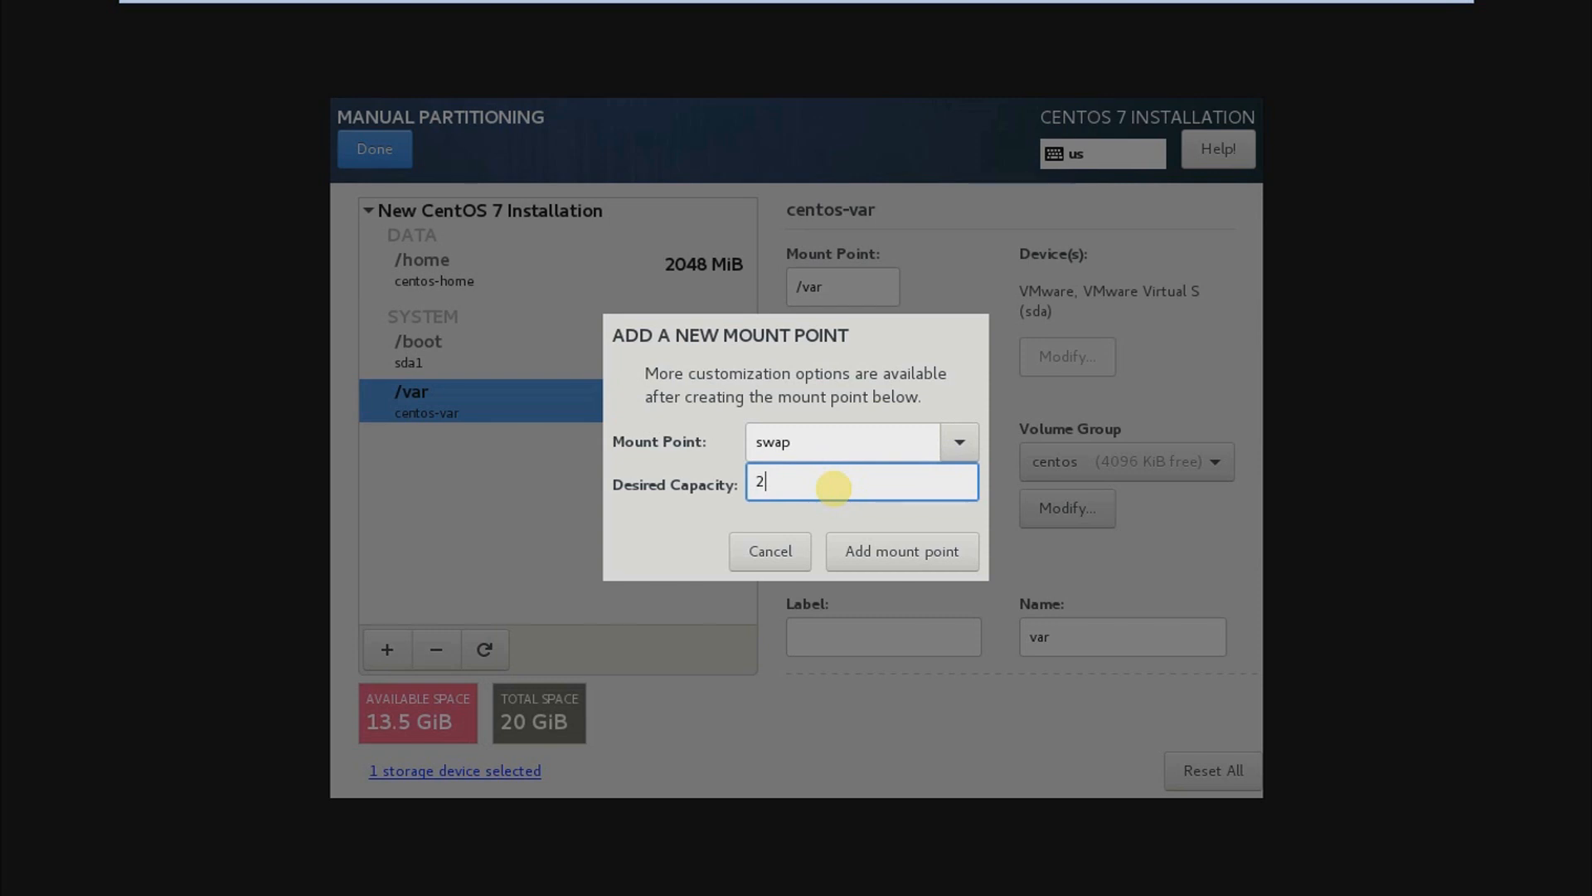
click(873, 551)
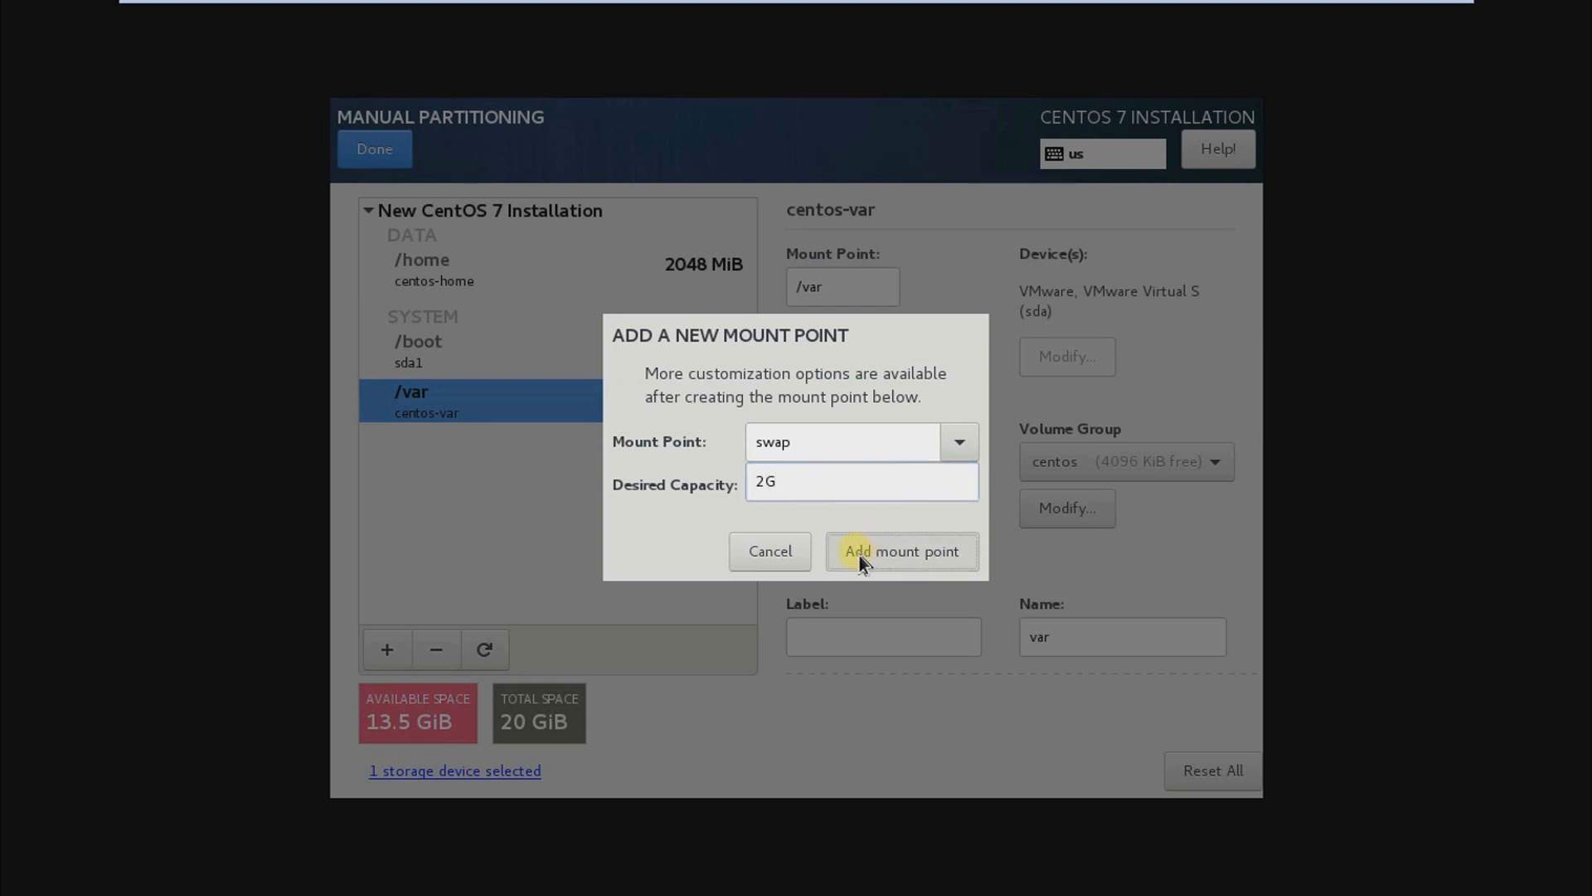
click(863, 554)
Step: Add a root (/) mount point with a desired capacity of 11.5G
click(387, 650)
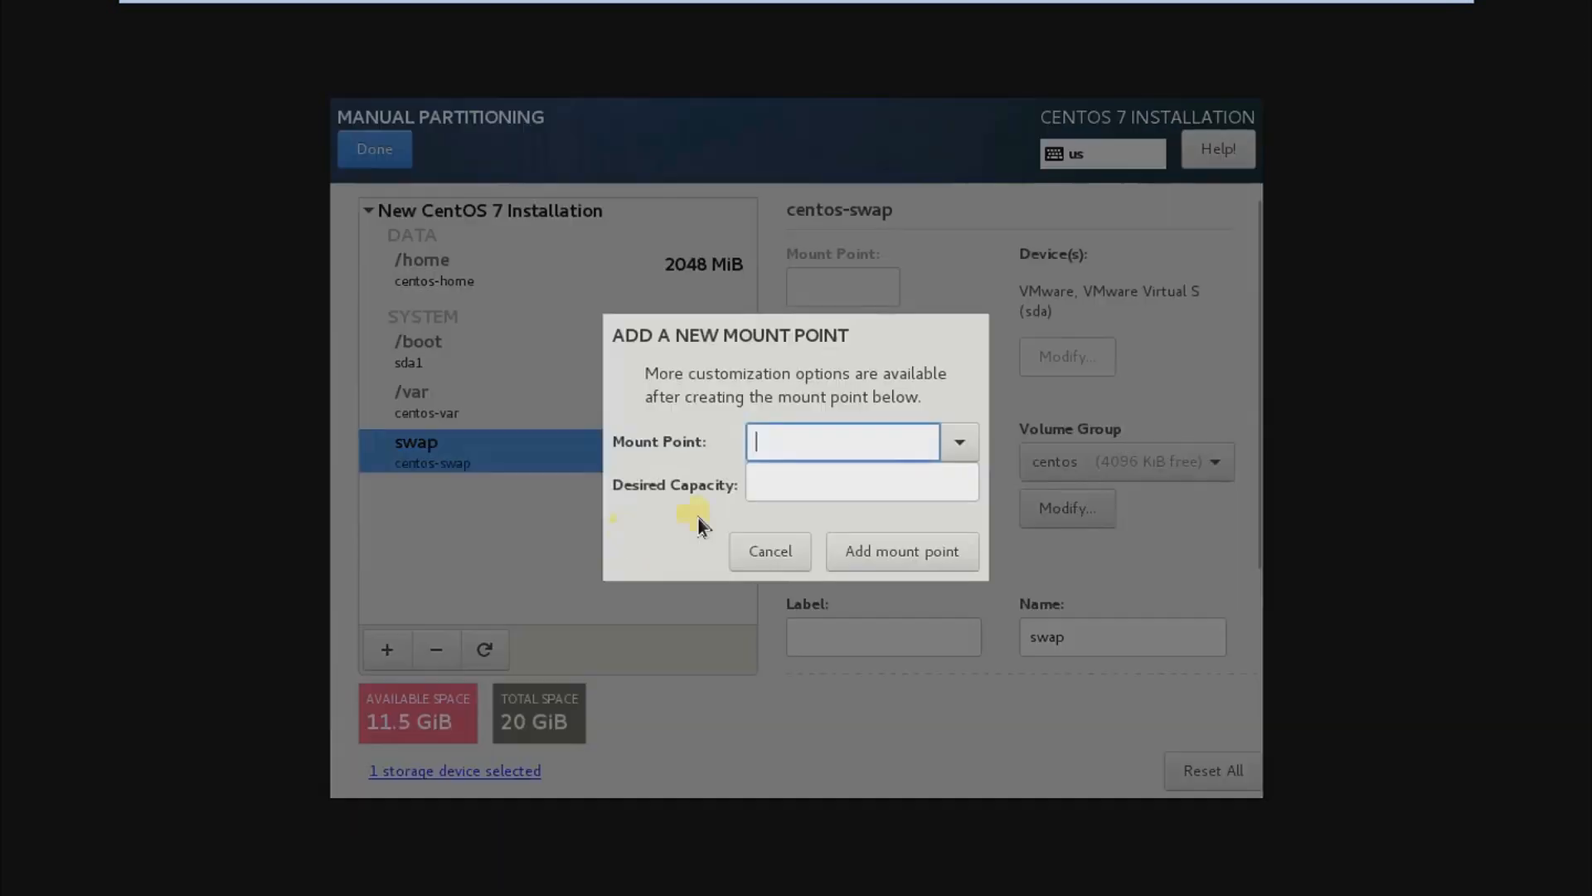
click(960, 442)
click(882, 479)
click(793, 496)
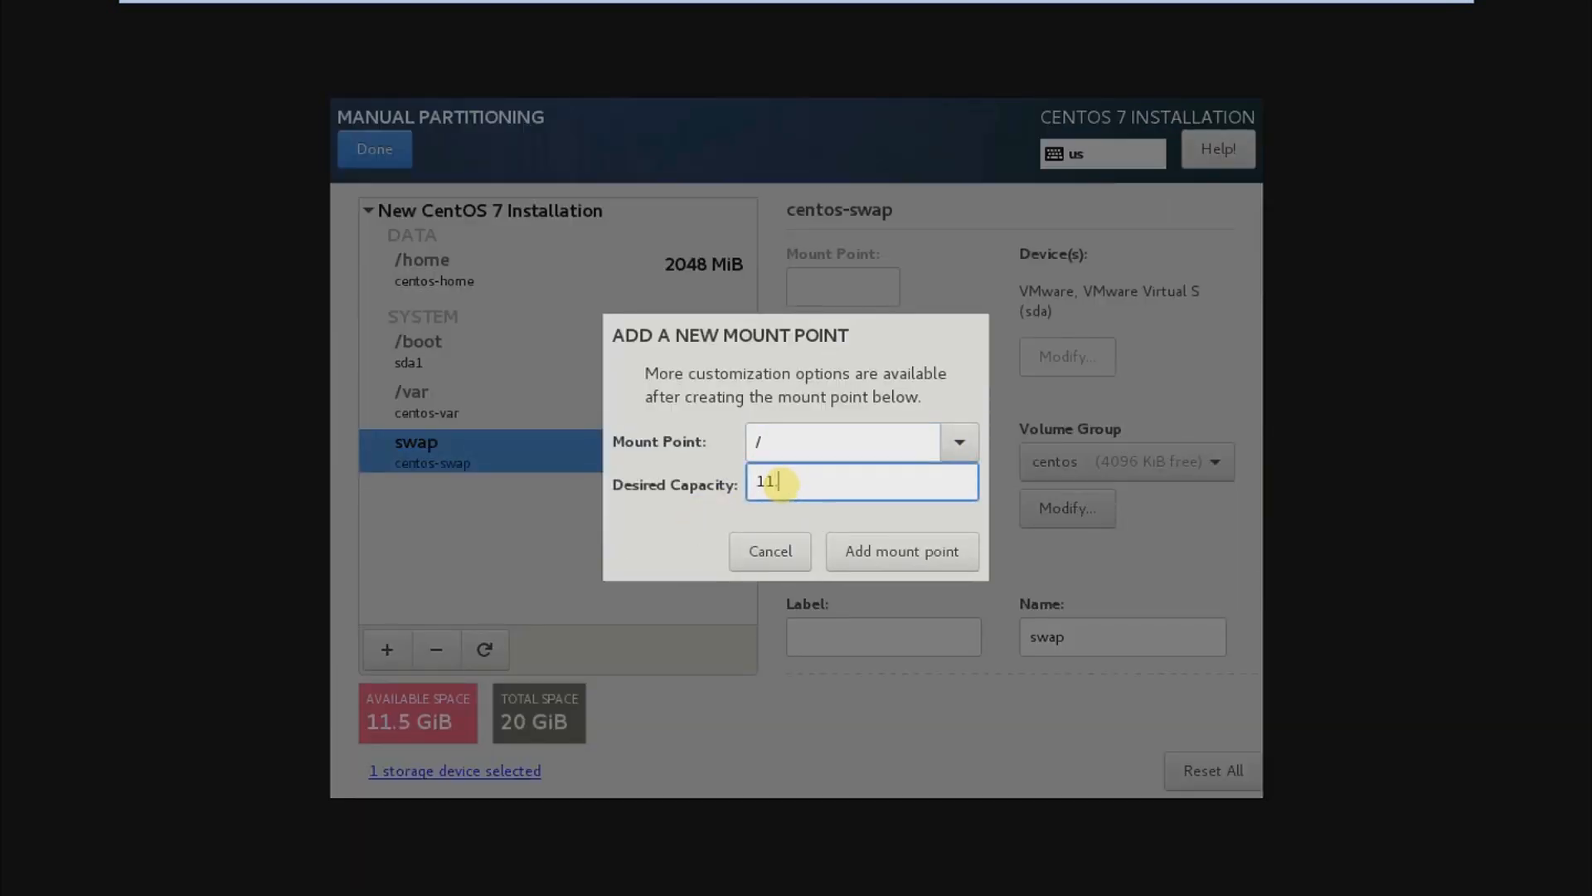
text(11.5G)
click(875, 558)
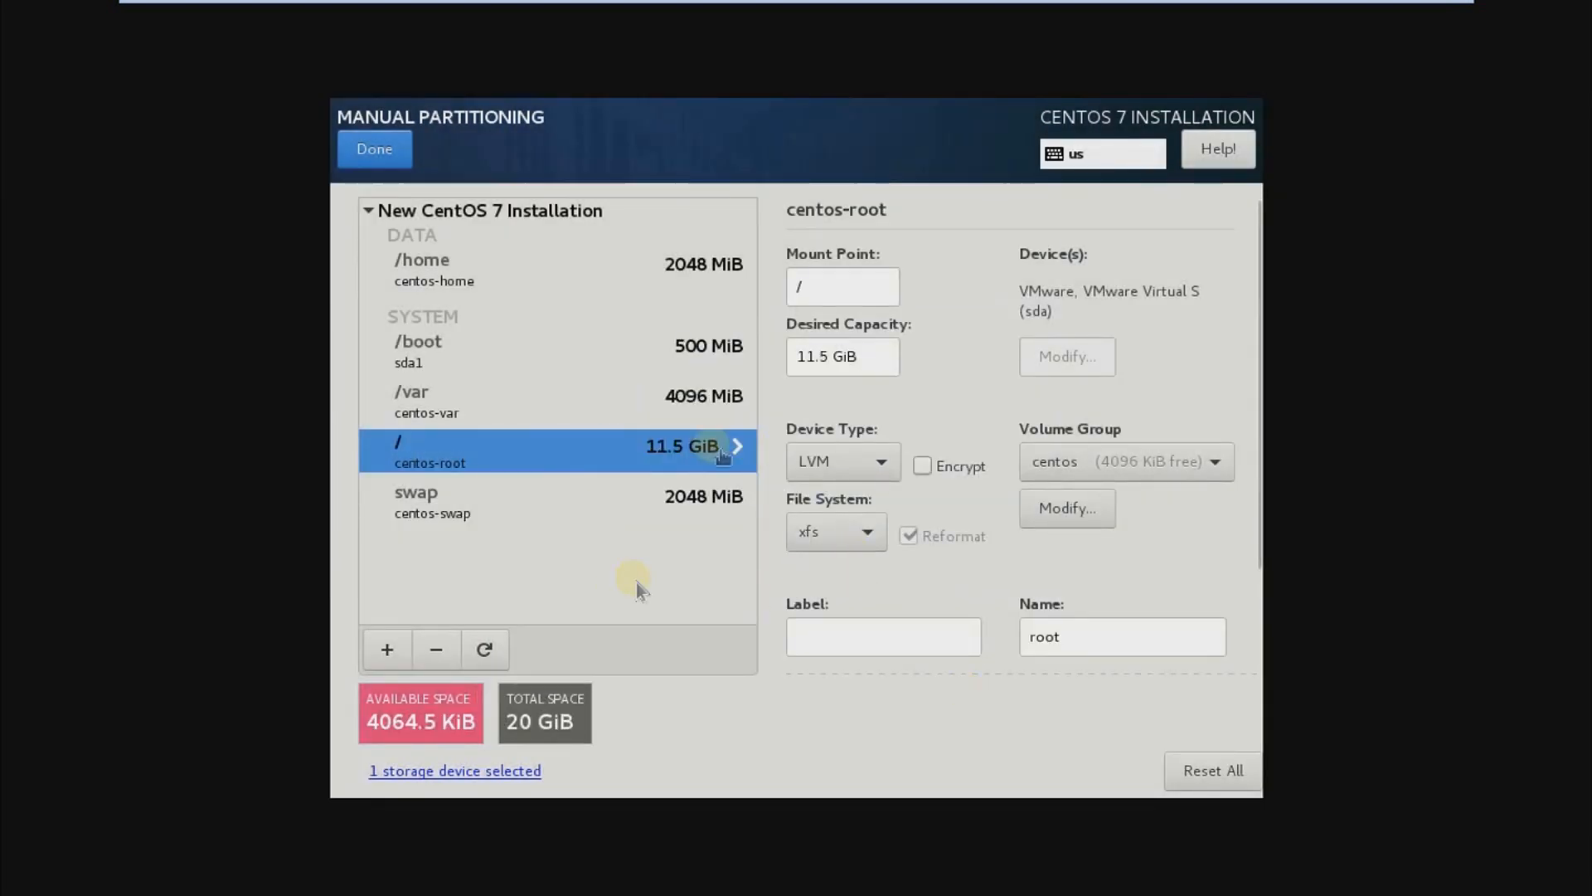
Step: Accept the summary of partitioning changes and keep Kdump enabled with automatic memory reservation
click(375, 151)
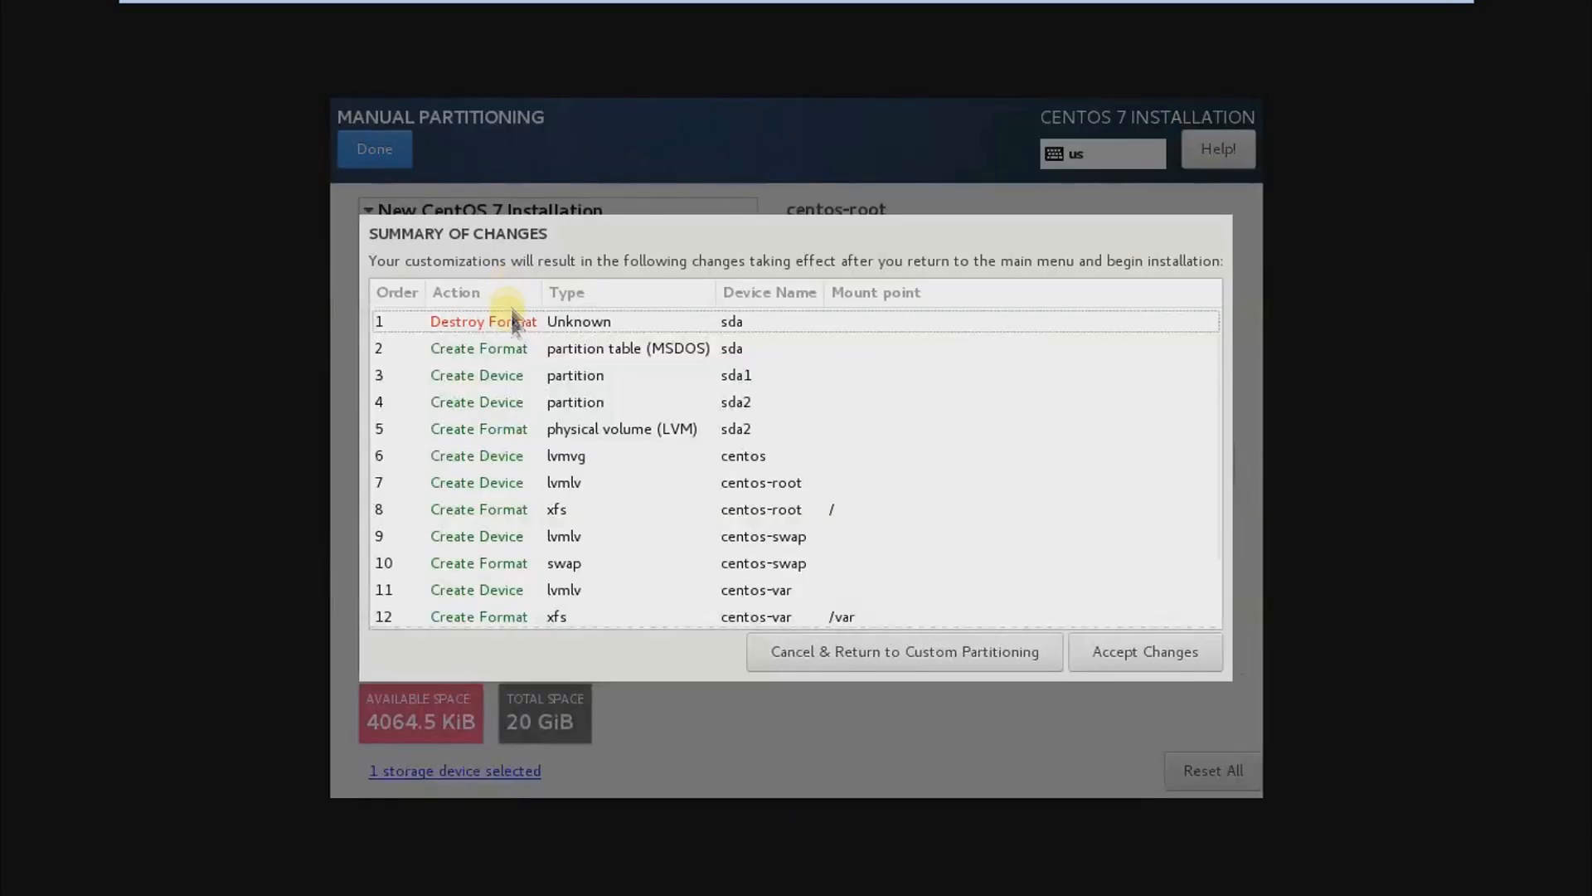
click(1140, 656)
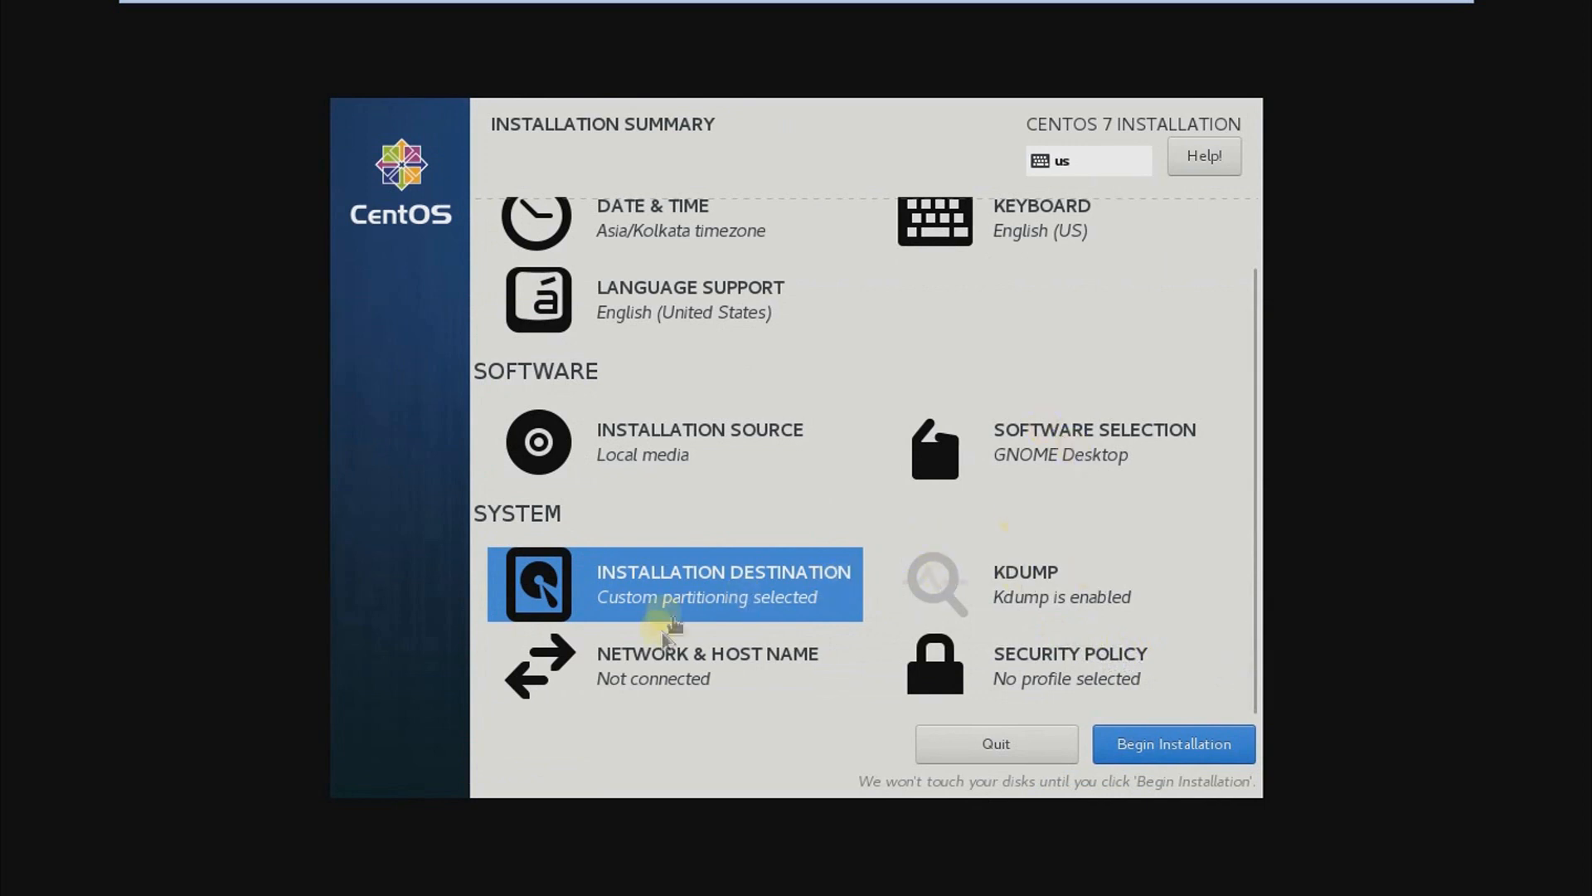
click(967, 611)
click(375, 149)
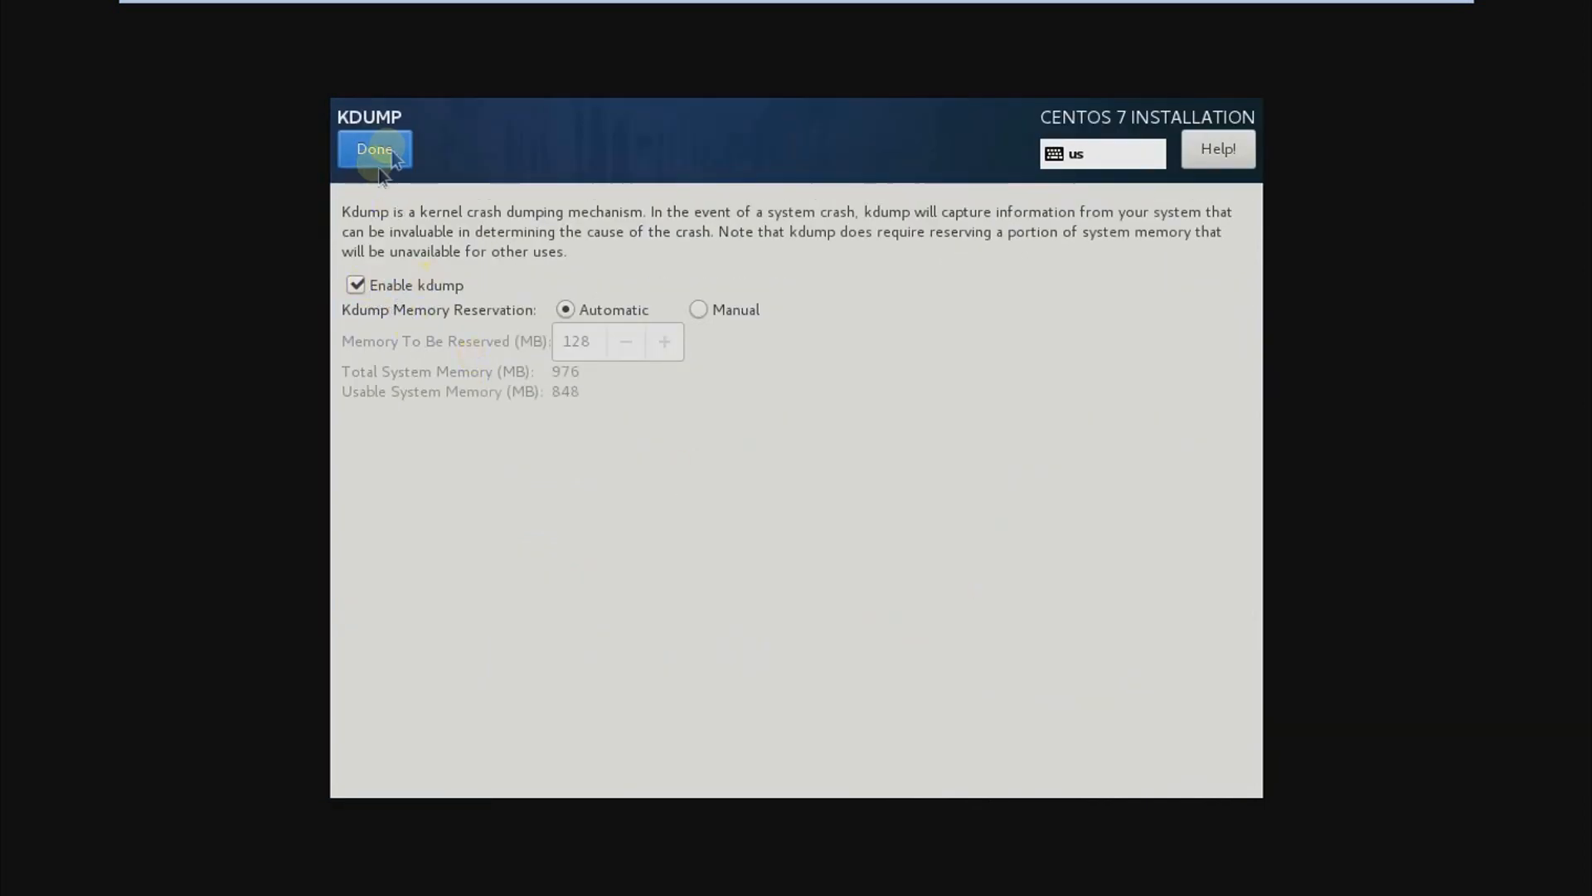
Step: Set the host name to geekyvaibhav.com in the network settings and apply it
click(638, 682)
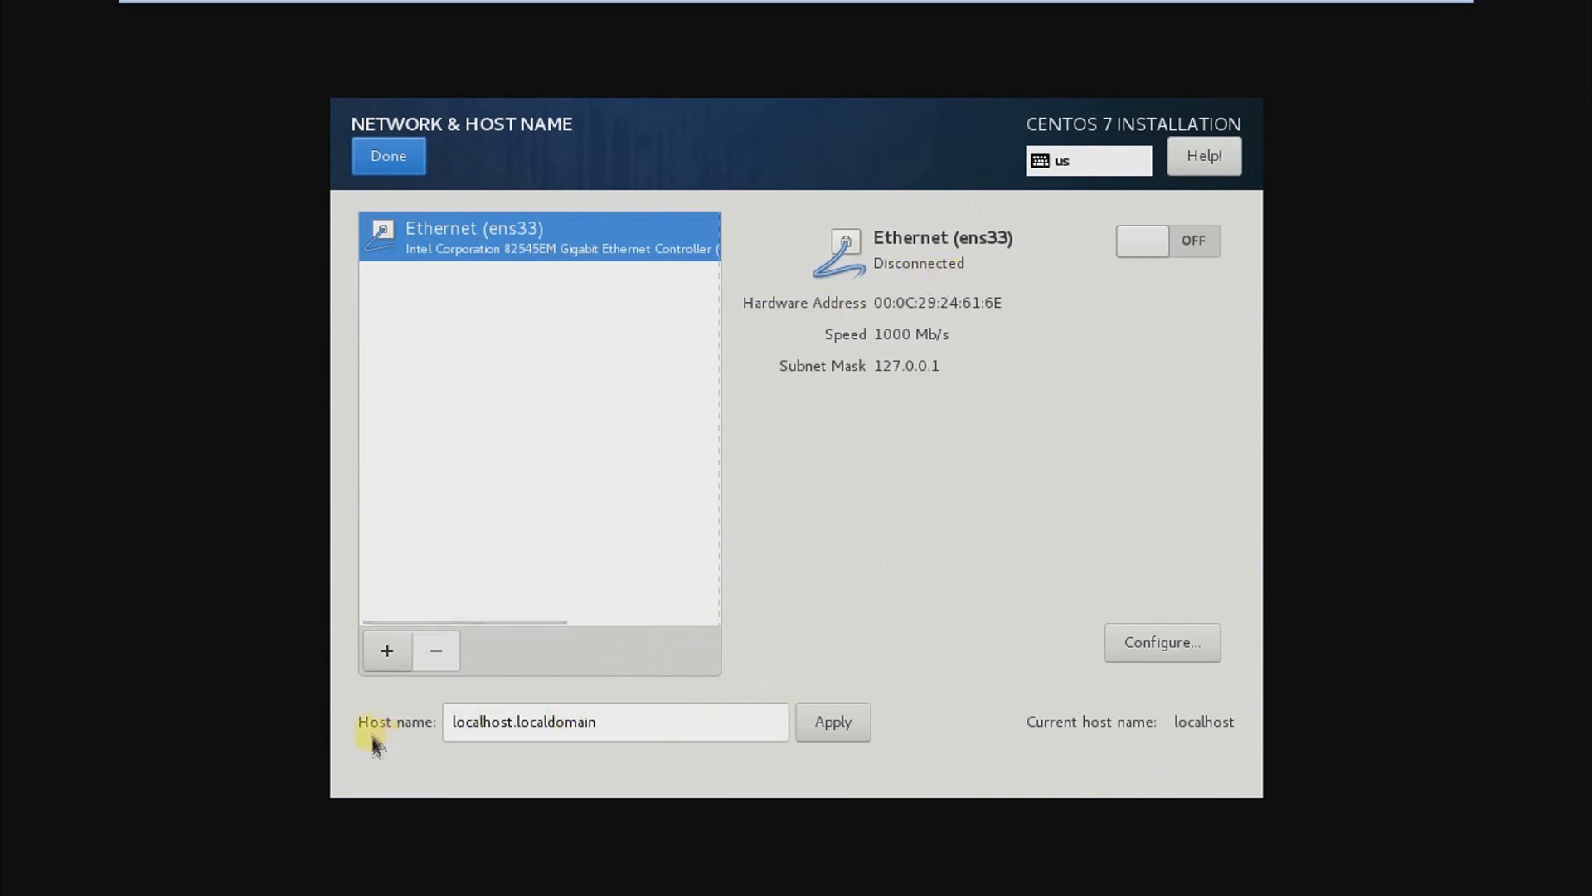
drag(668, 723, 378, 732)
text(g)
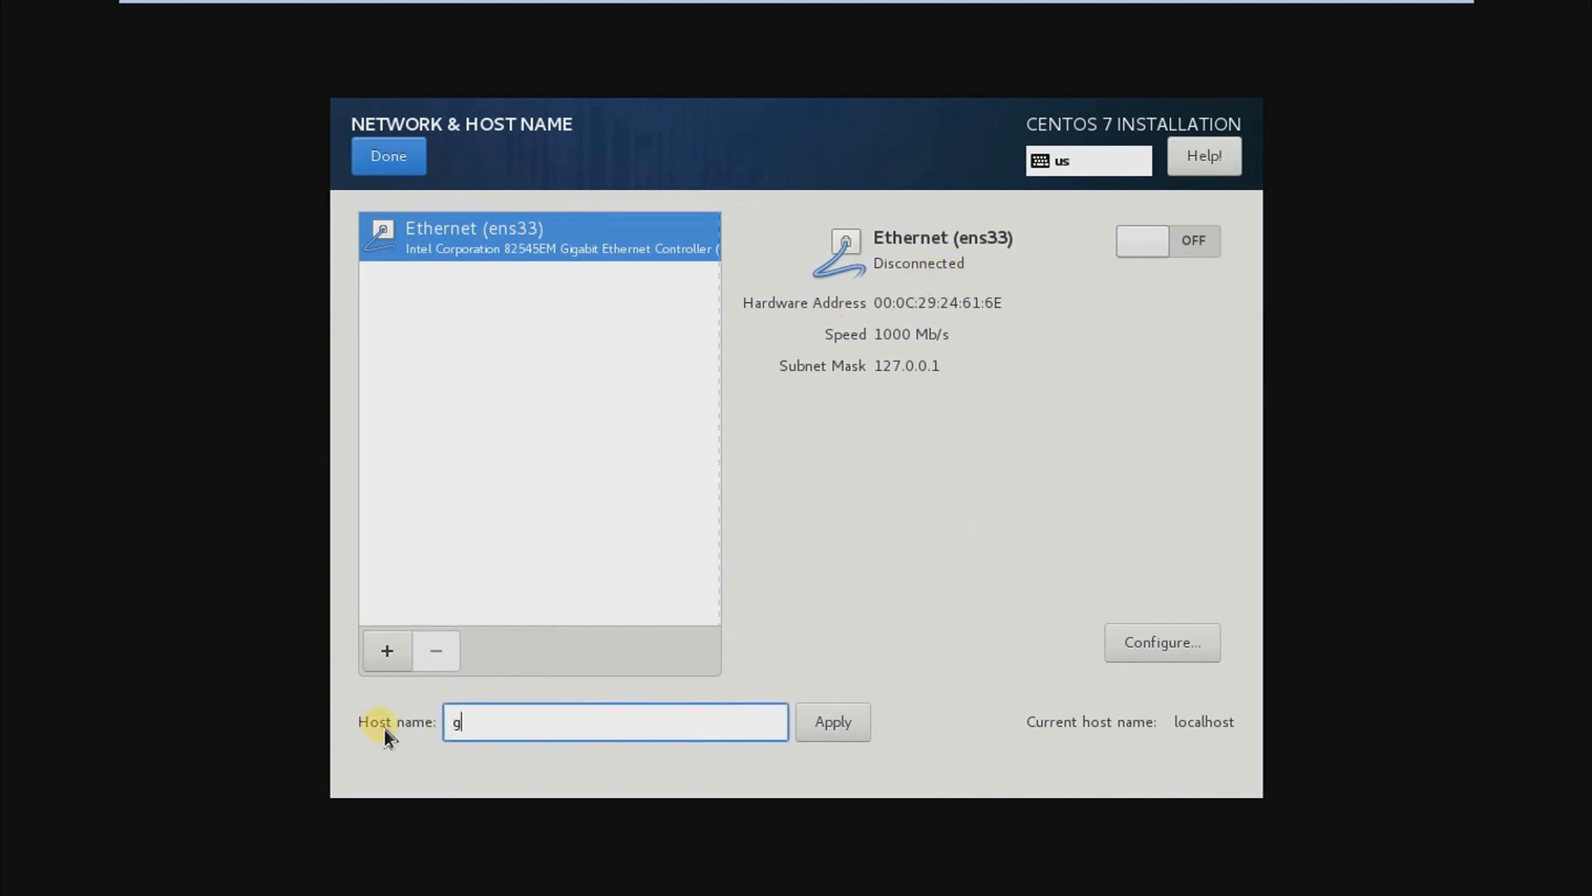
text(eekyvaibhav.com)
click(825, 722)
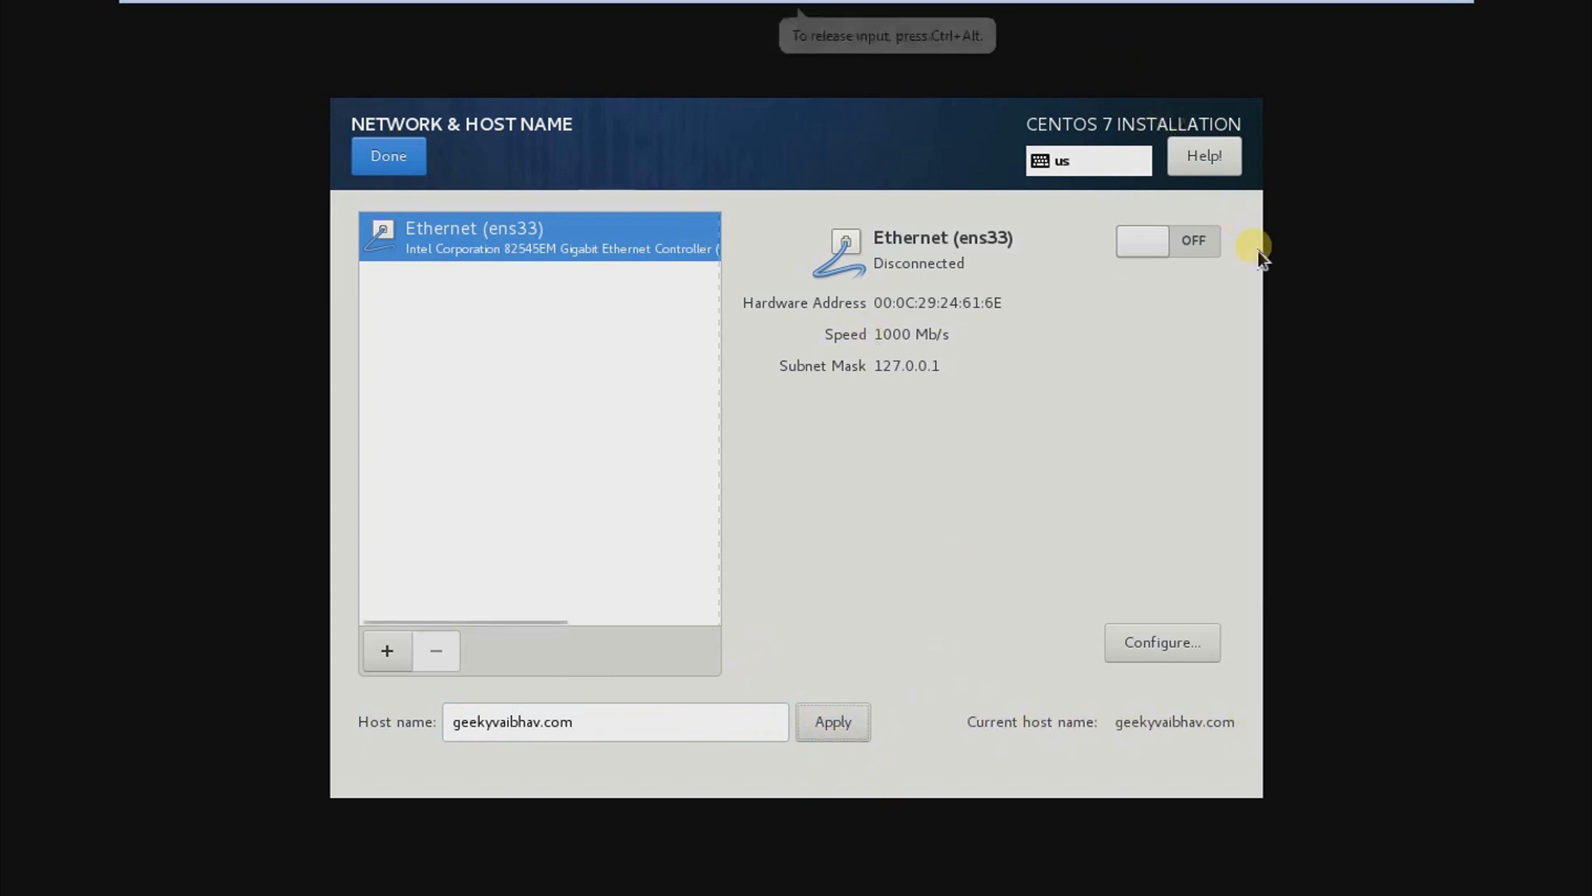
click(401, 156)
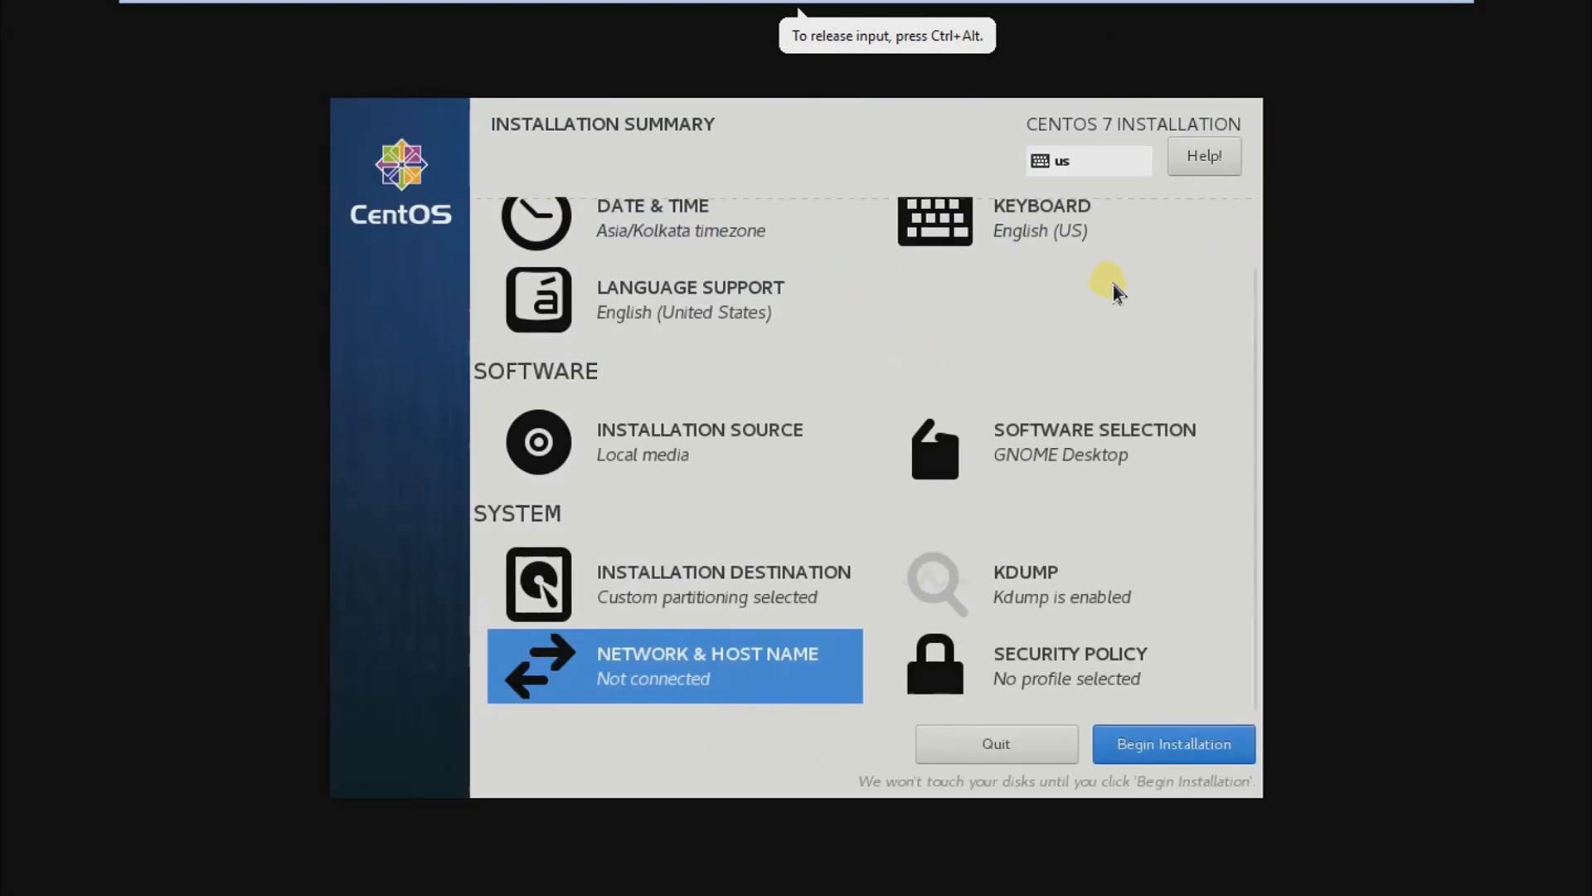
Step: Switch on the Ethernet (ens33) connection in the network settings
click(685, 701)
click(1176, 239)
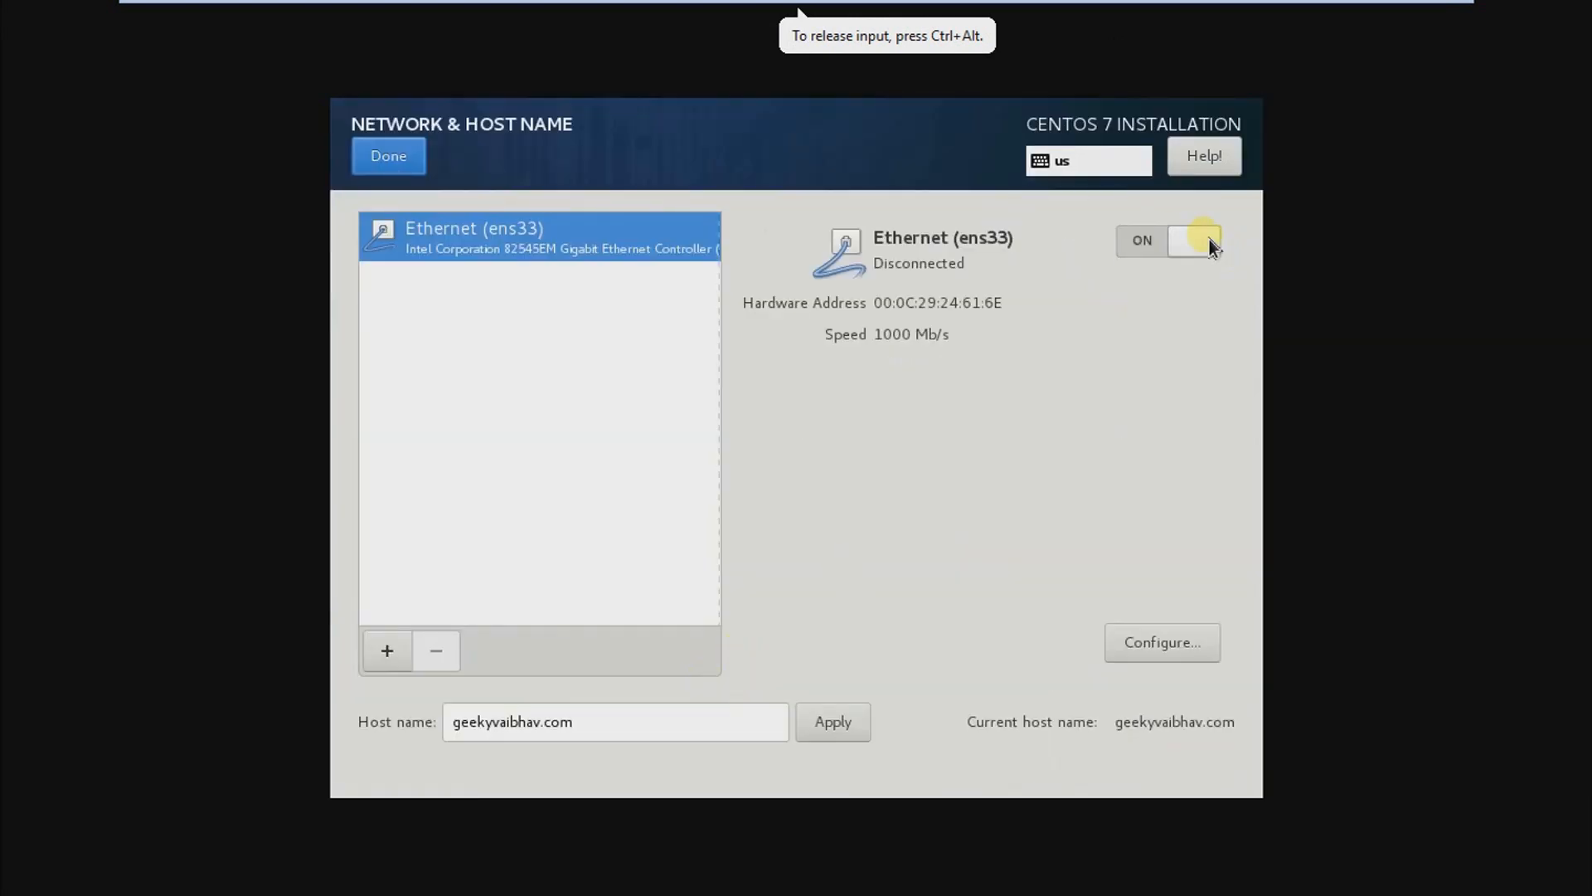
click(425, 163)
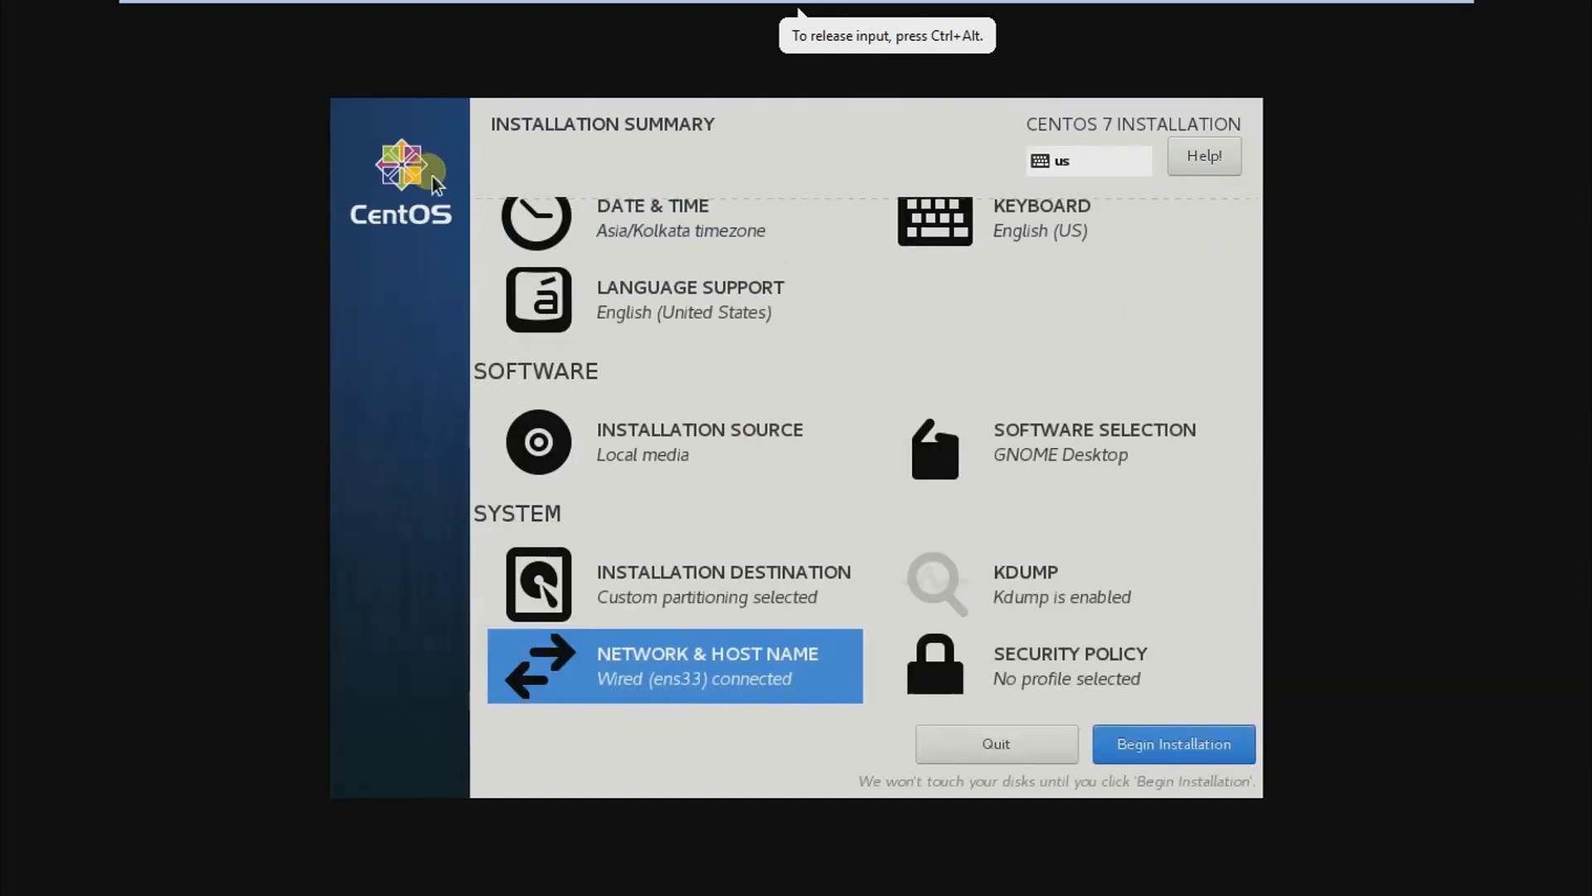
Step: Check the security policy, leave it without a profile, and begin the installation
click(1018, 673)
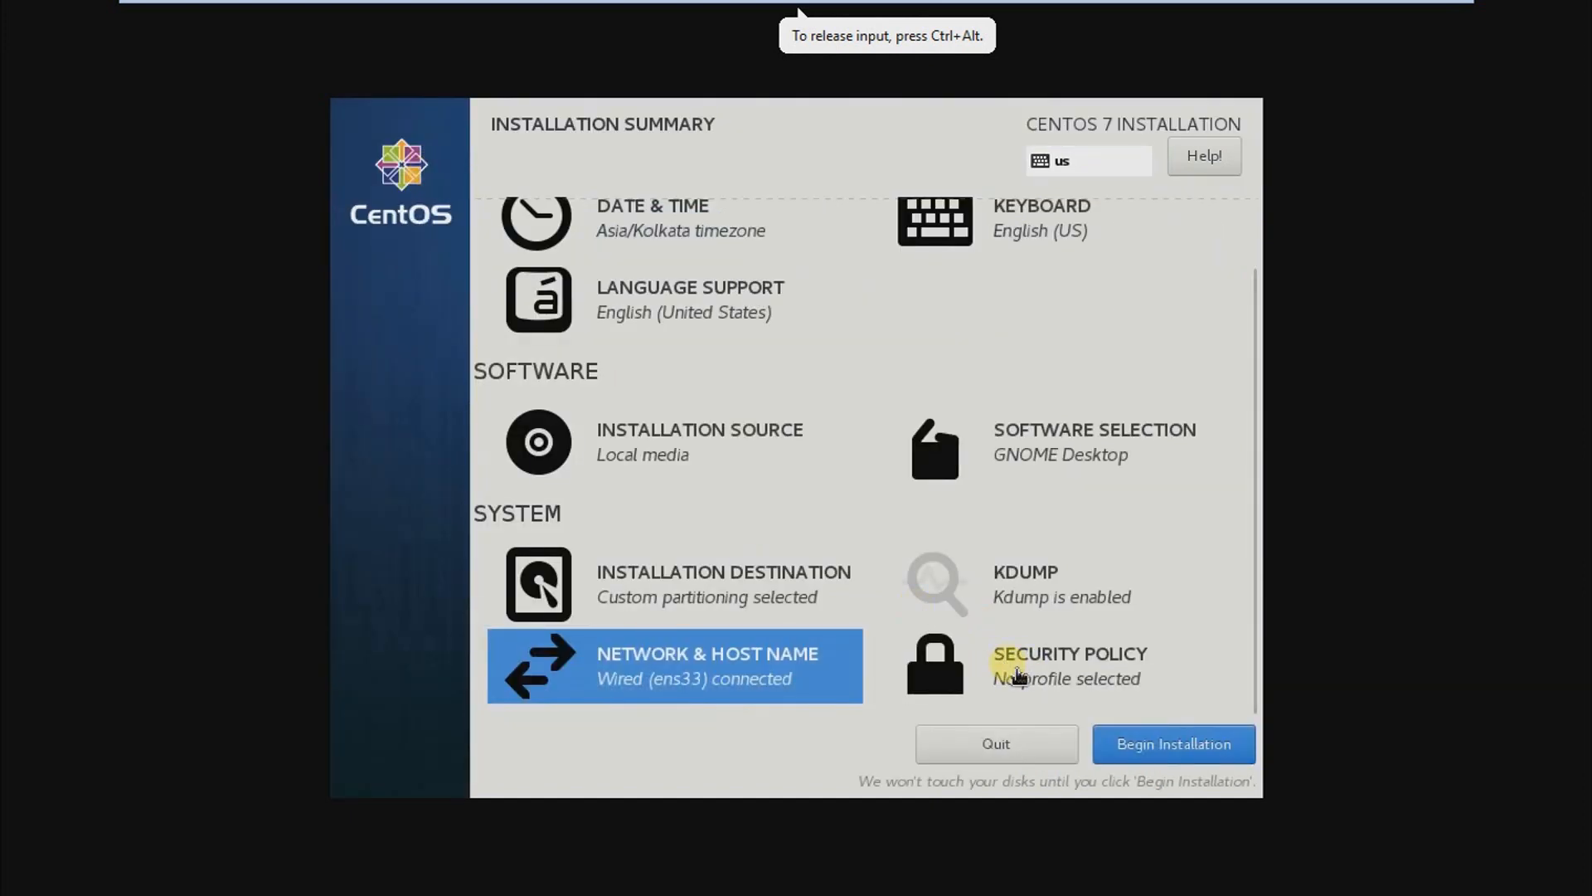
click(410, 149)
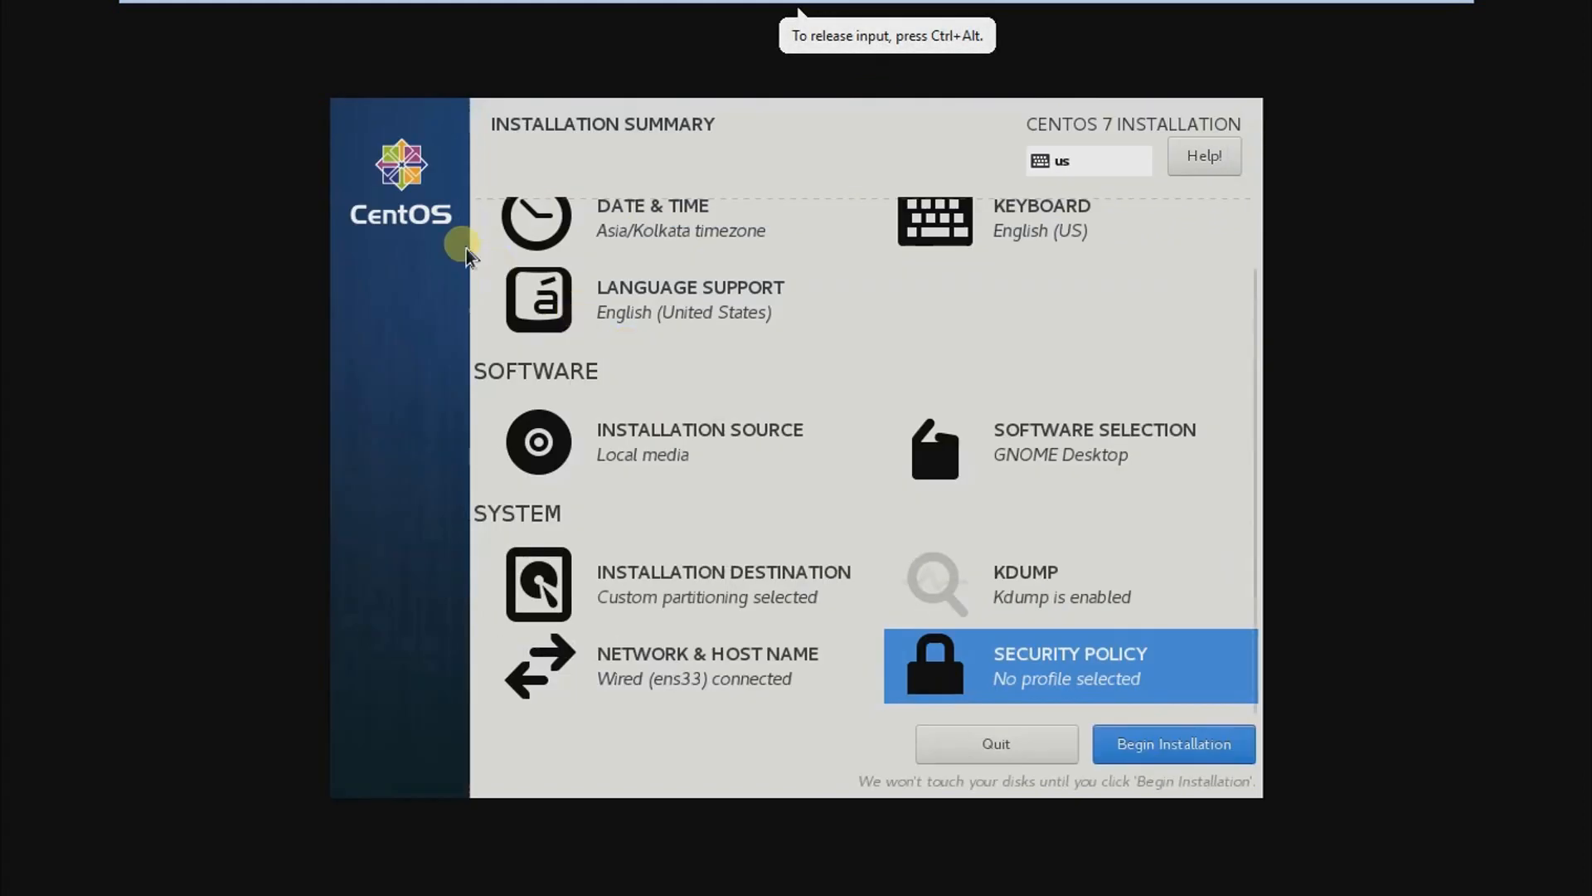
click(1173, 742)
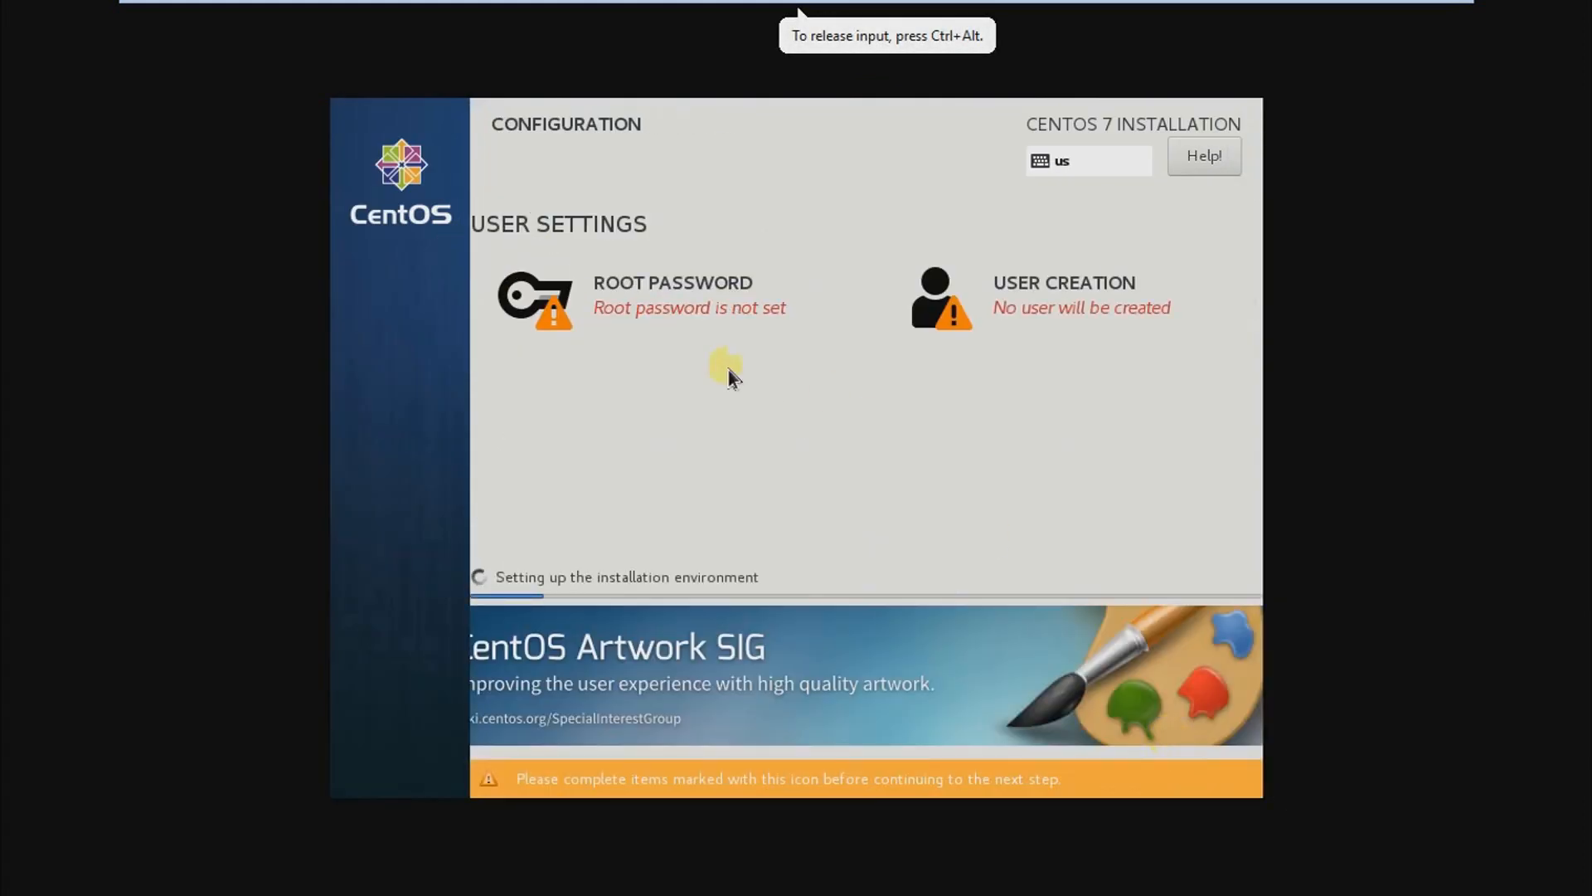
Step: Open the root password settings and enter a root password in both the password and confirmation fields
click(665, 308)
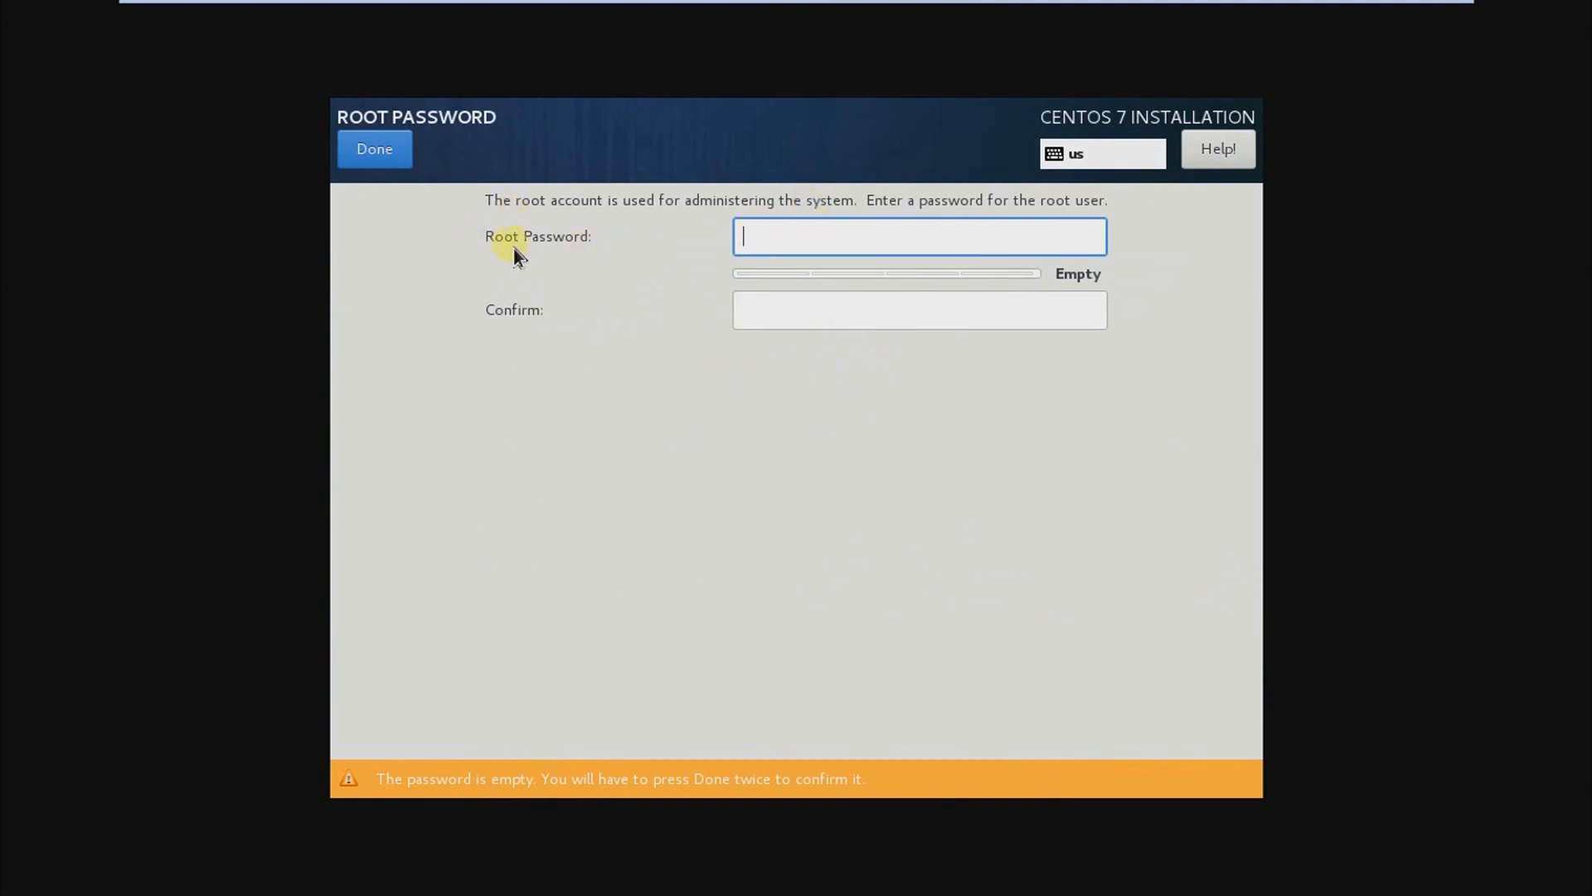
text(••••••••)
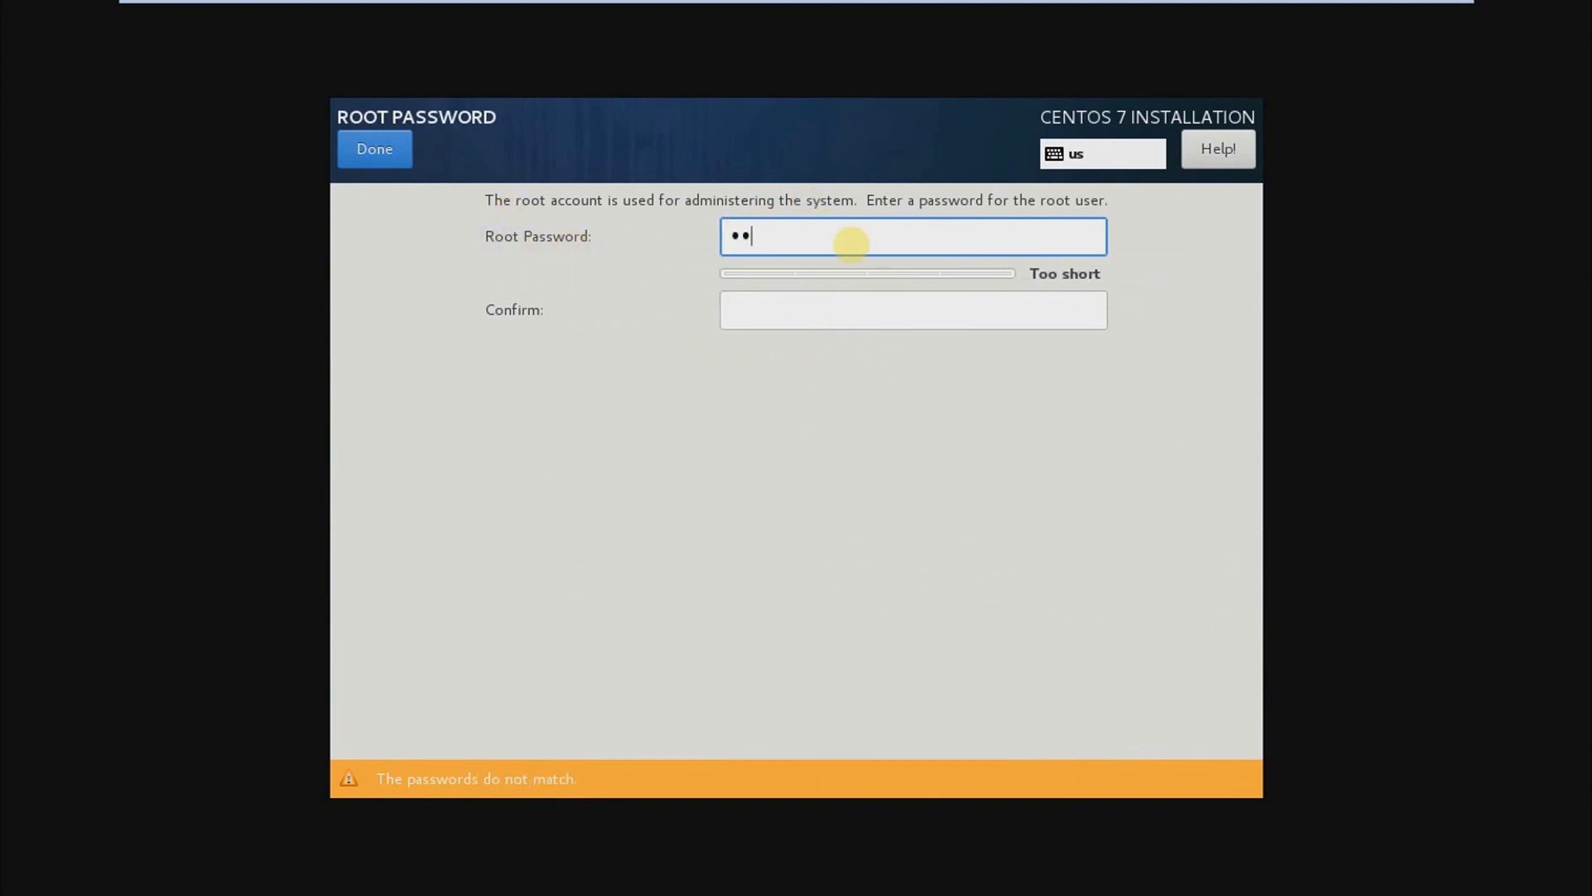
click(927, 312)
text(••••••••)
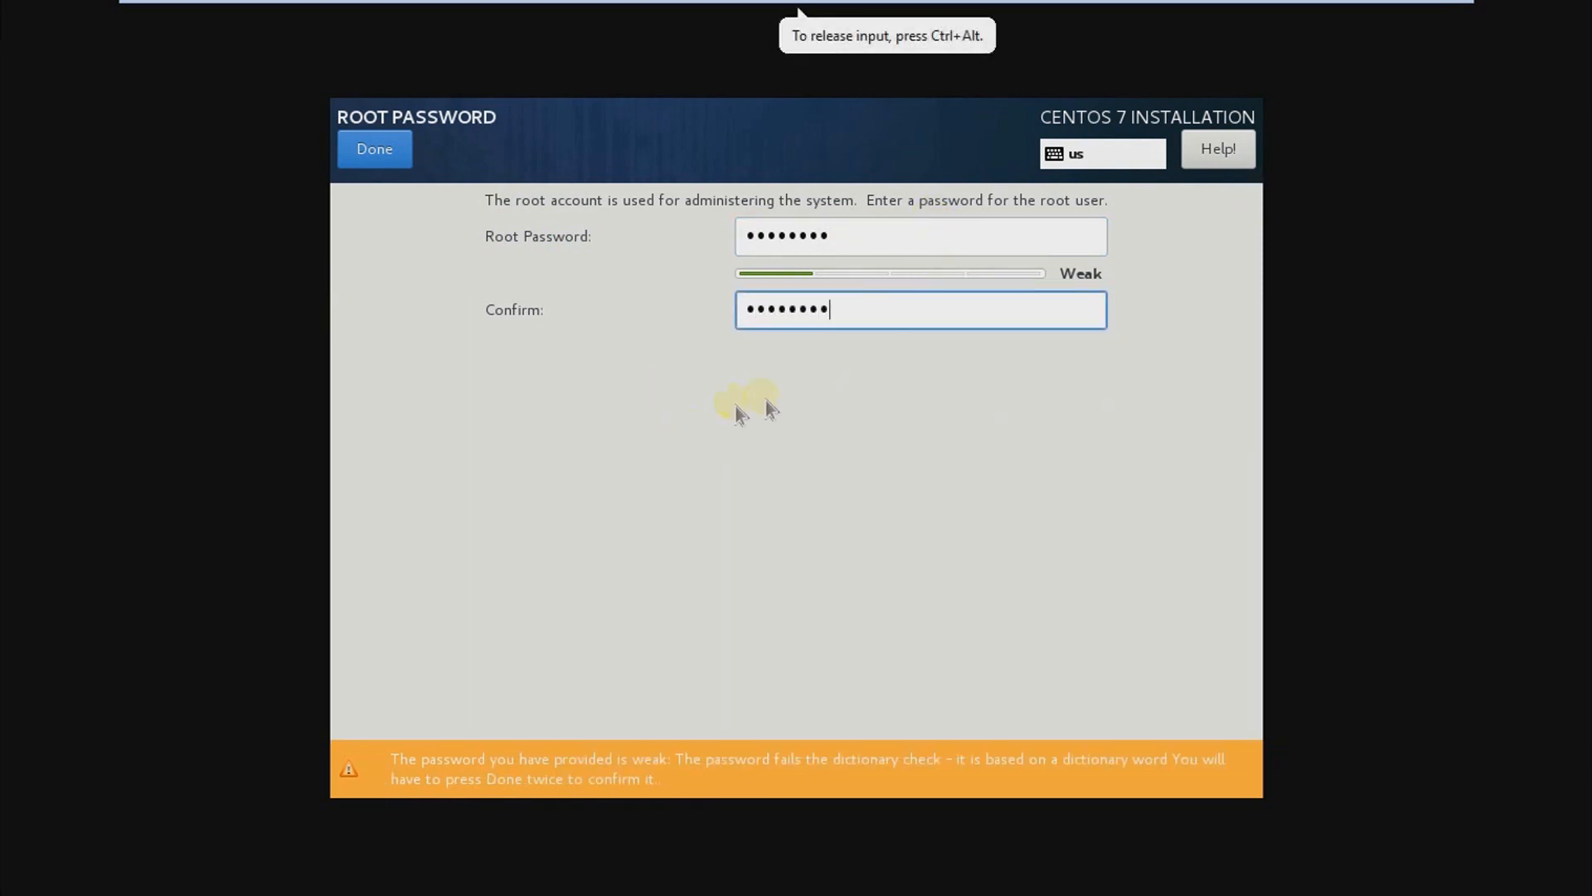
Step: Extend the root password by four characters in both fields and accept it despite the weak-password warning
click(867, 247)
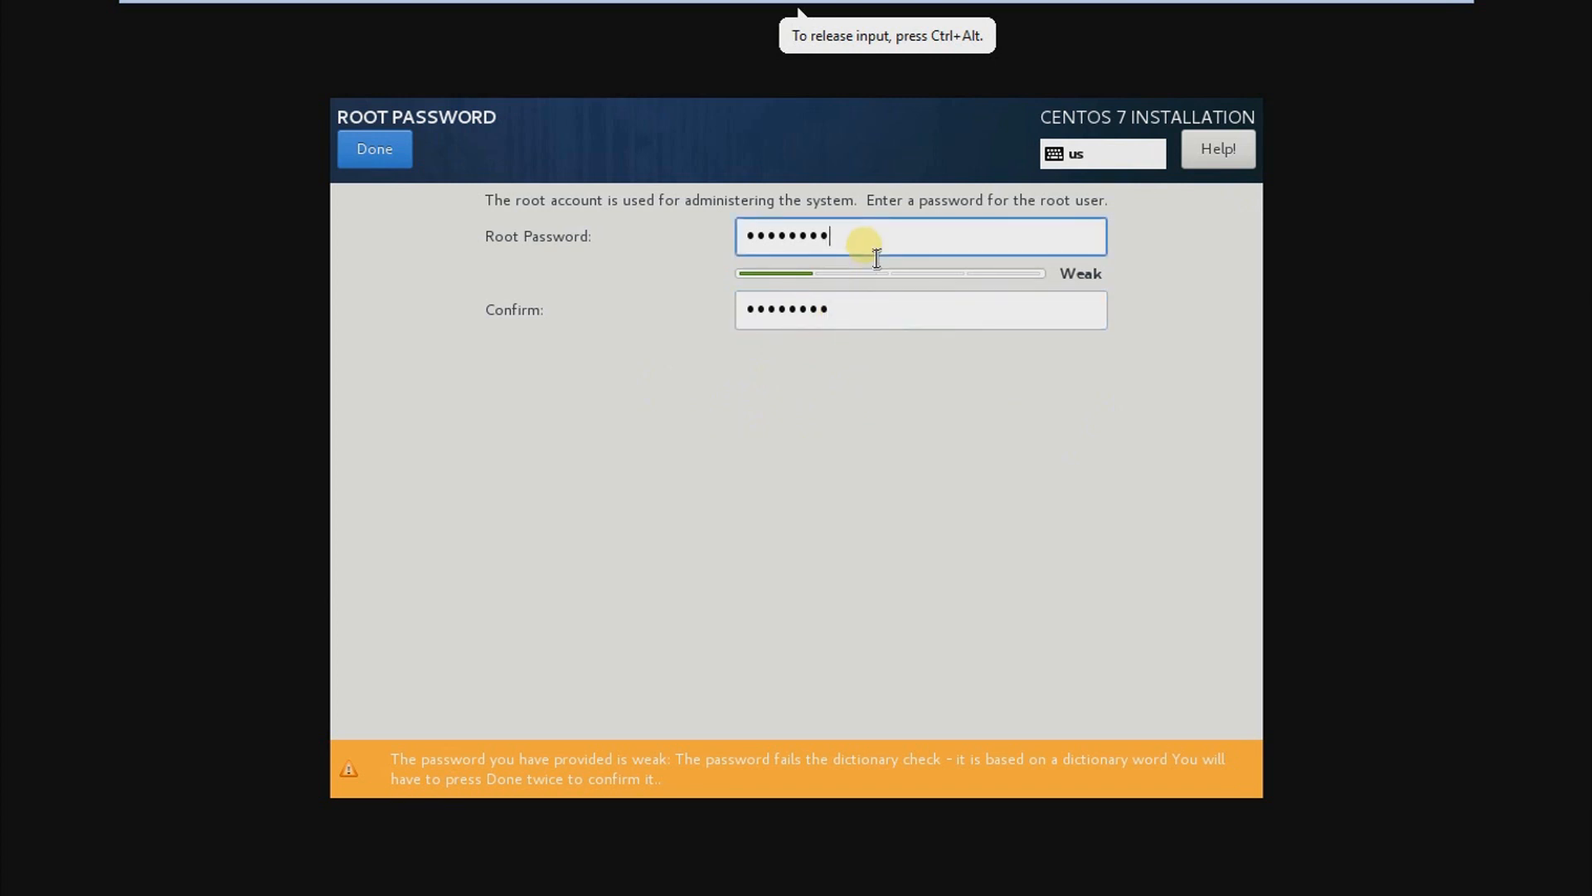
text(••••)
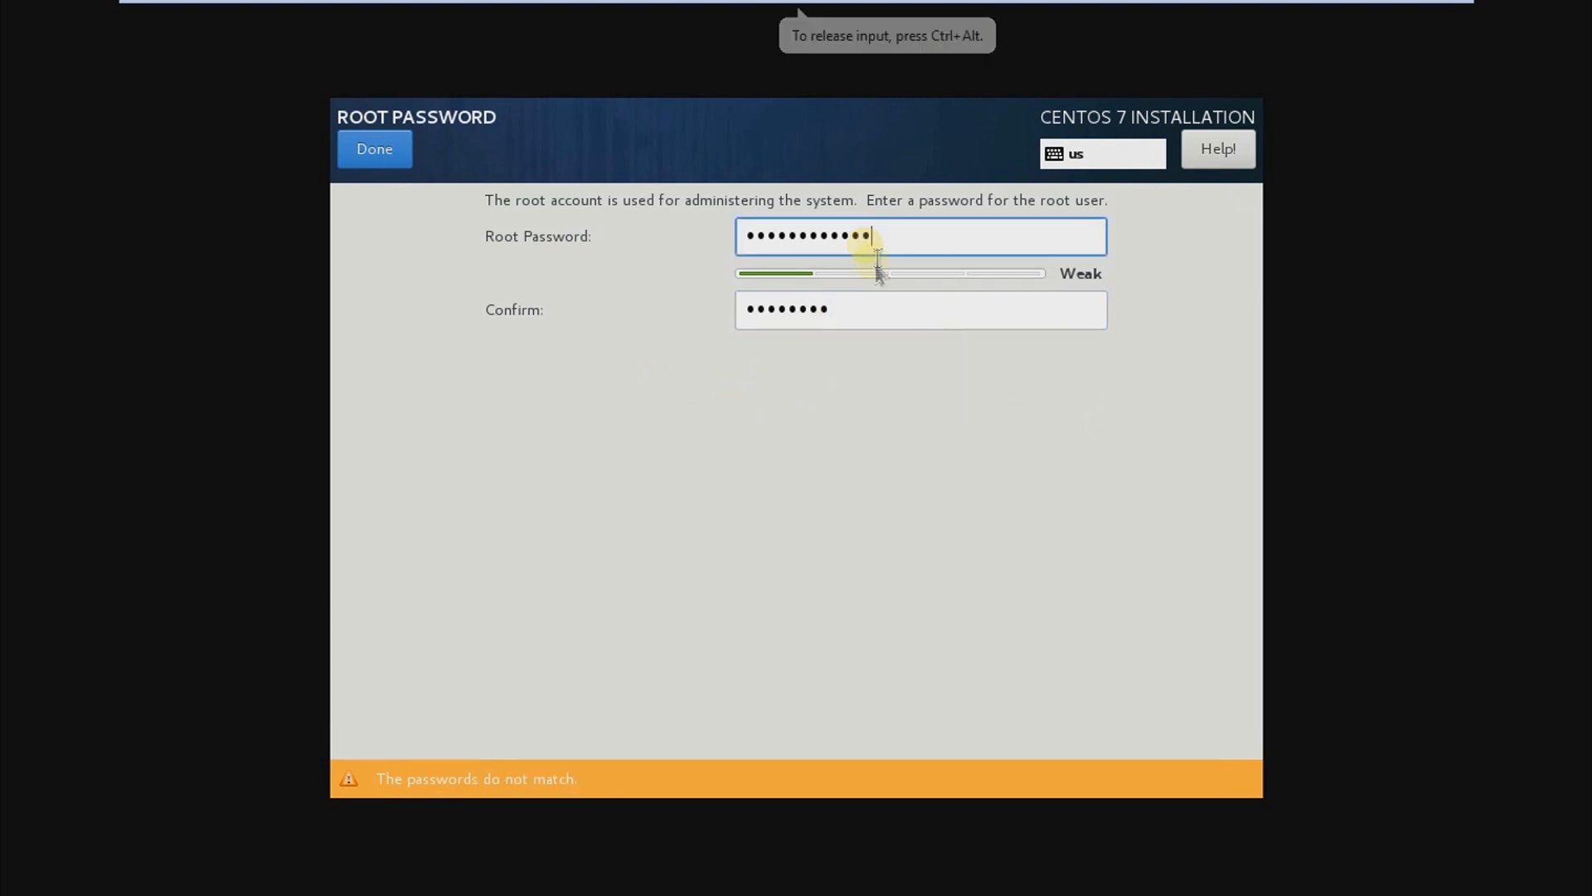
click(876, 308)
text(••••)
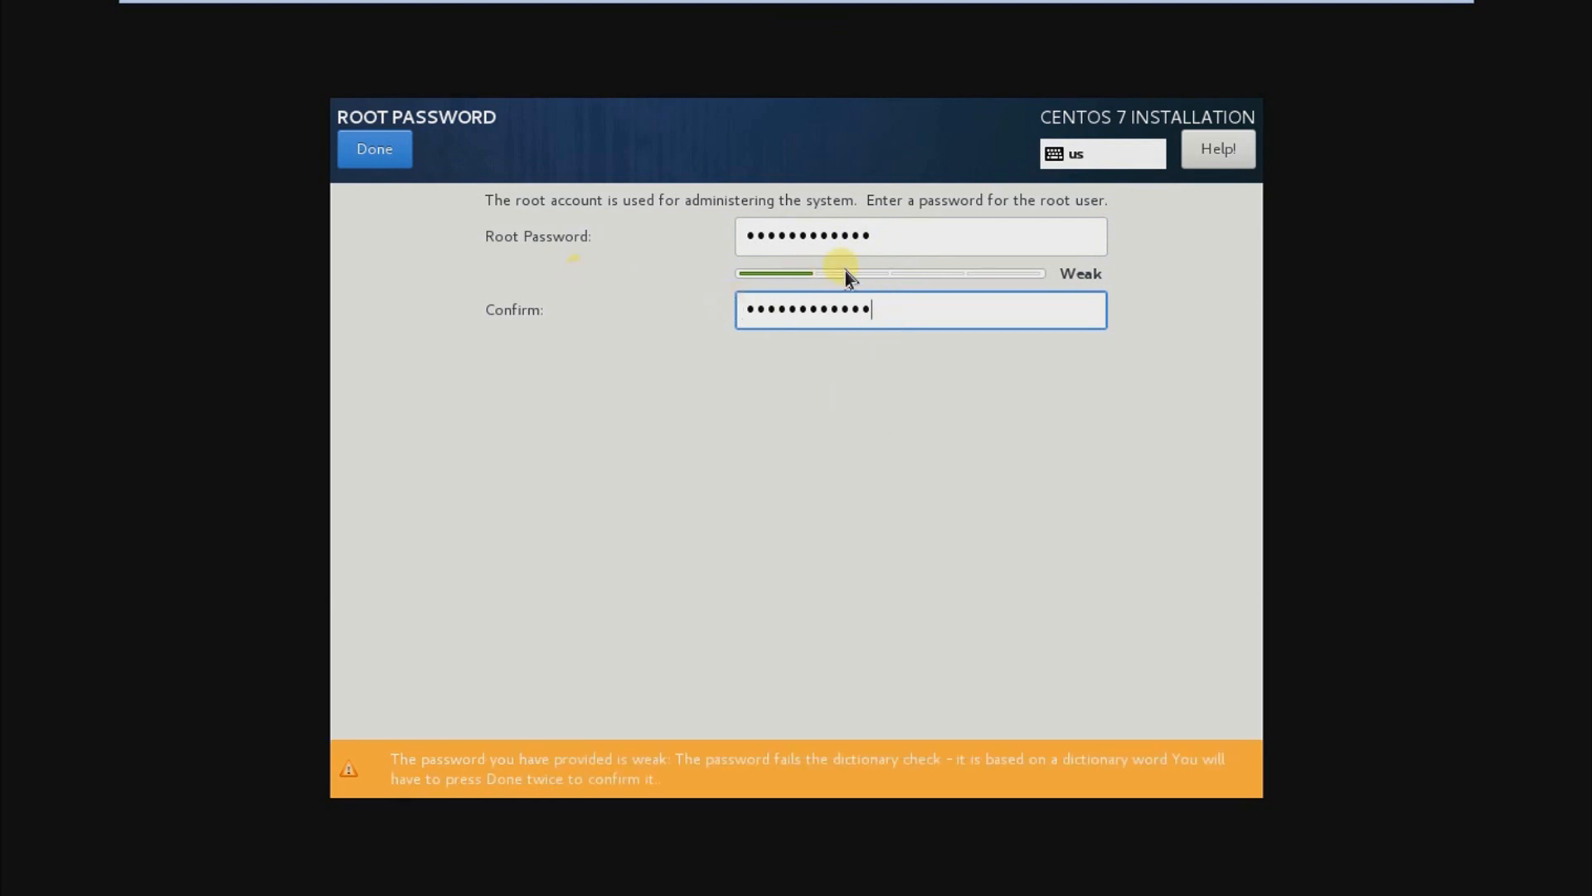
drag(905, 248, 709, 253)
drag(907, 326, 675, 325)
click(370, 153)
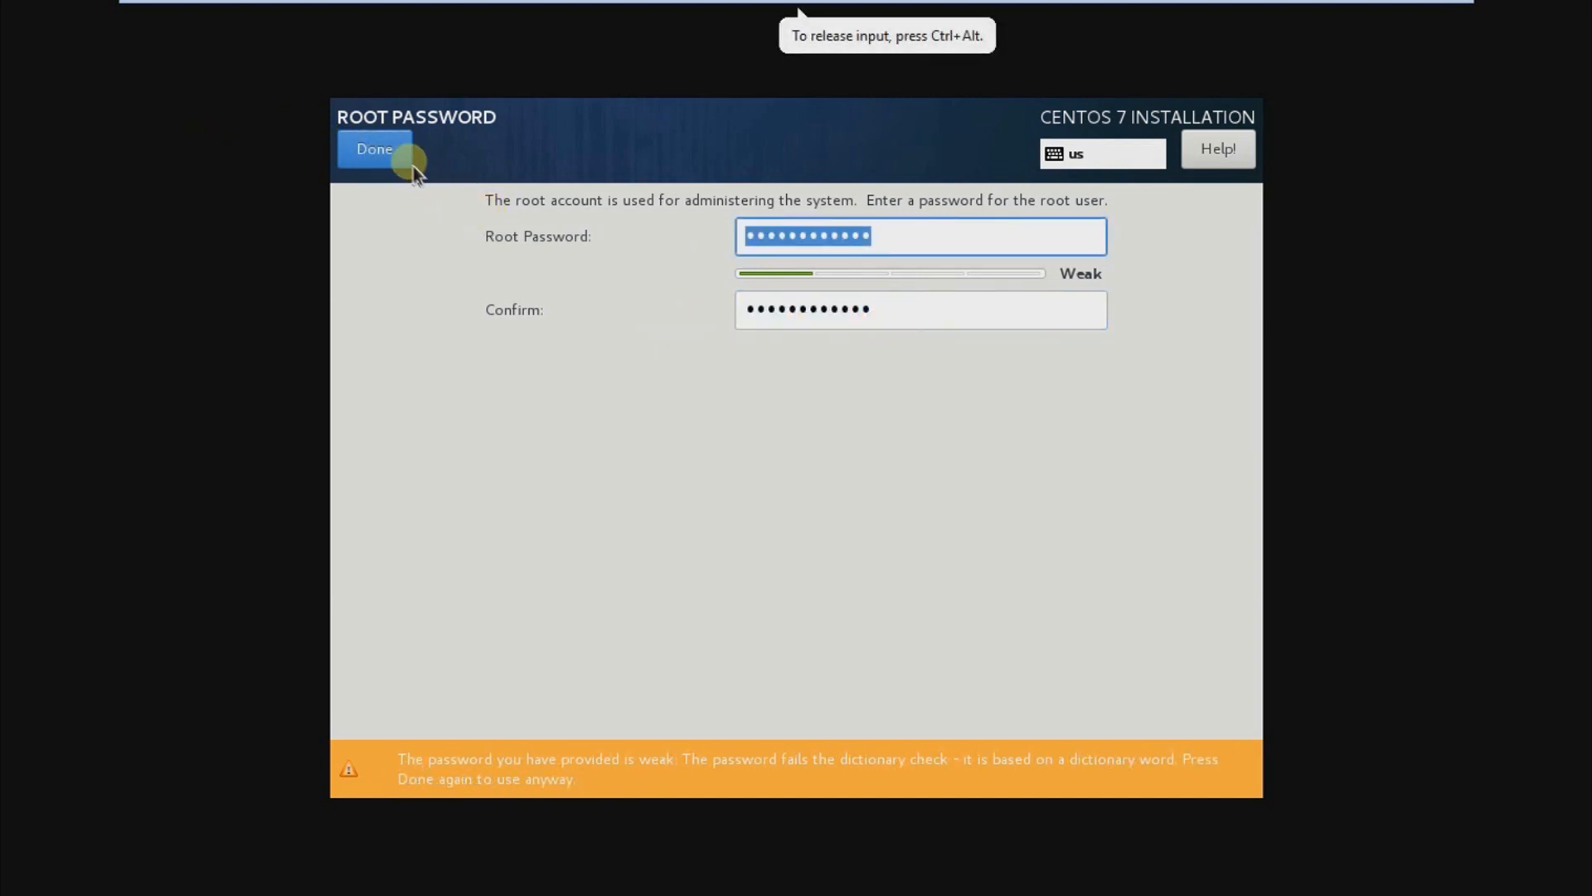
click(403, 161)
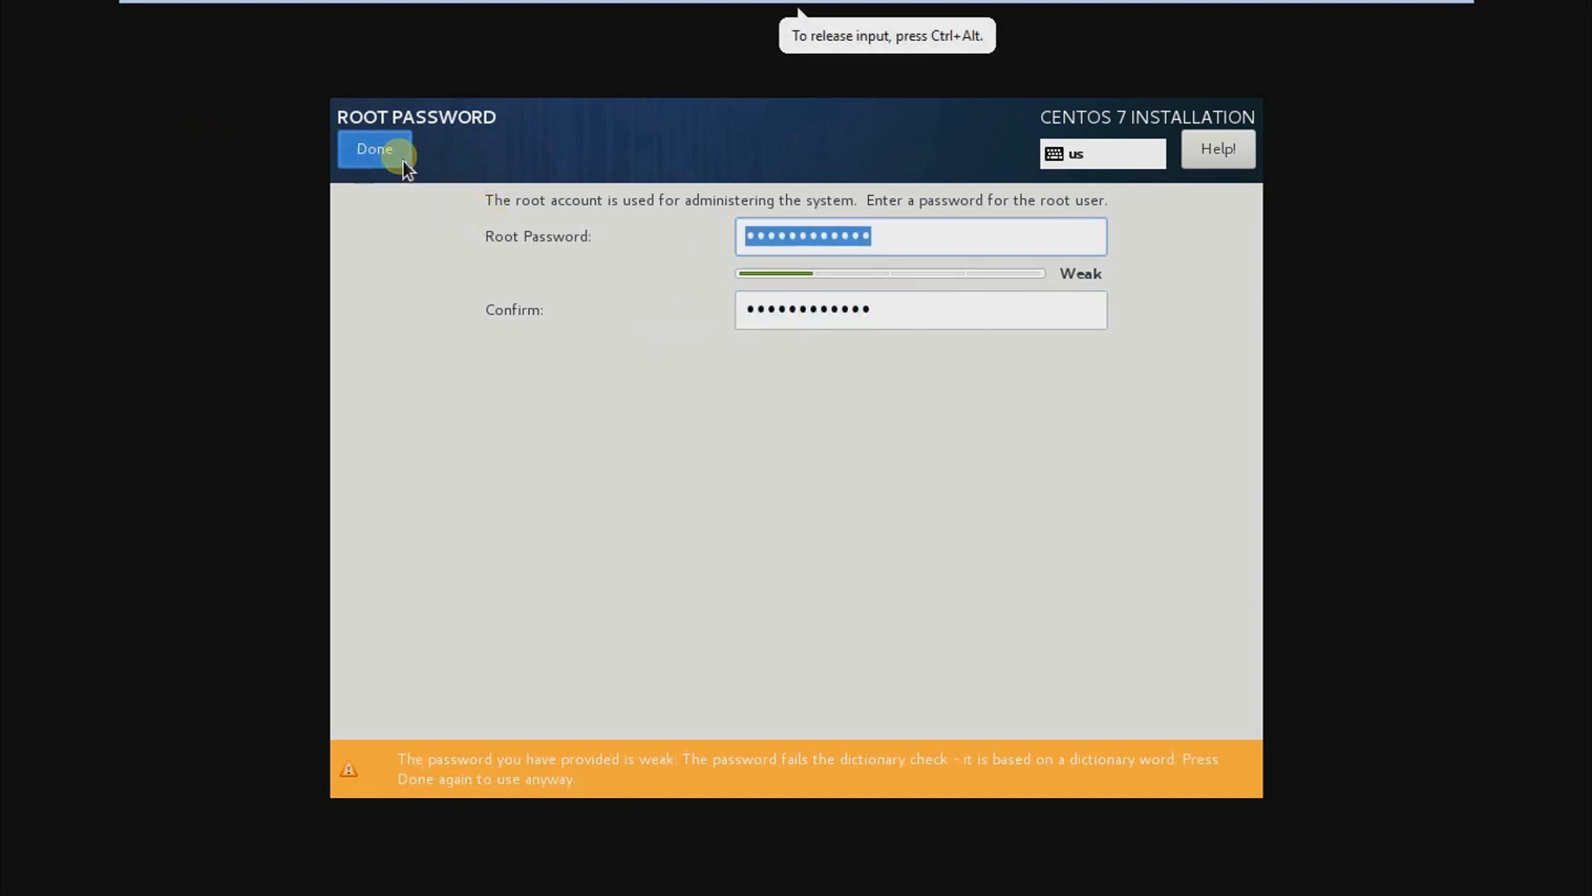
Step: Open user creation and enter the new user's full name
click(972, 321)
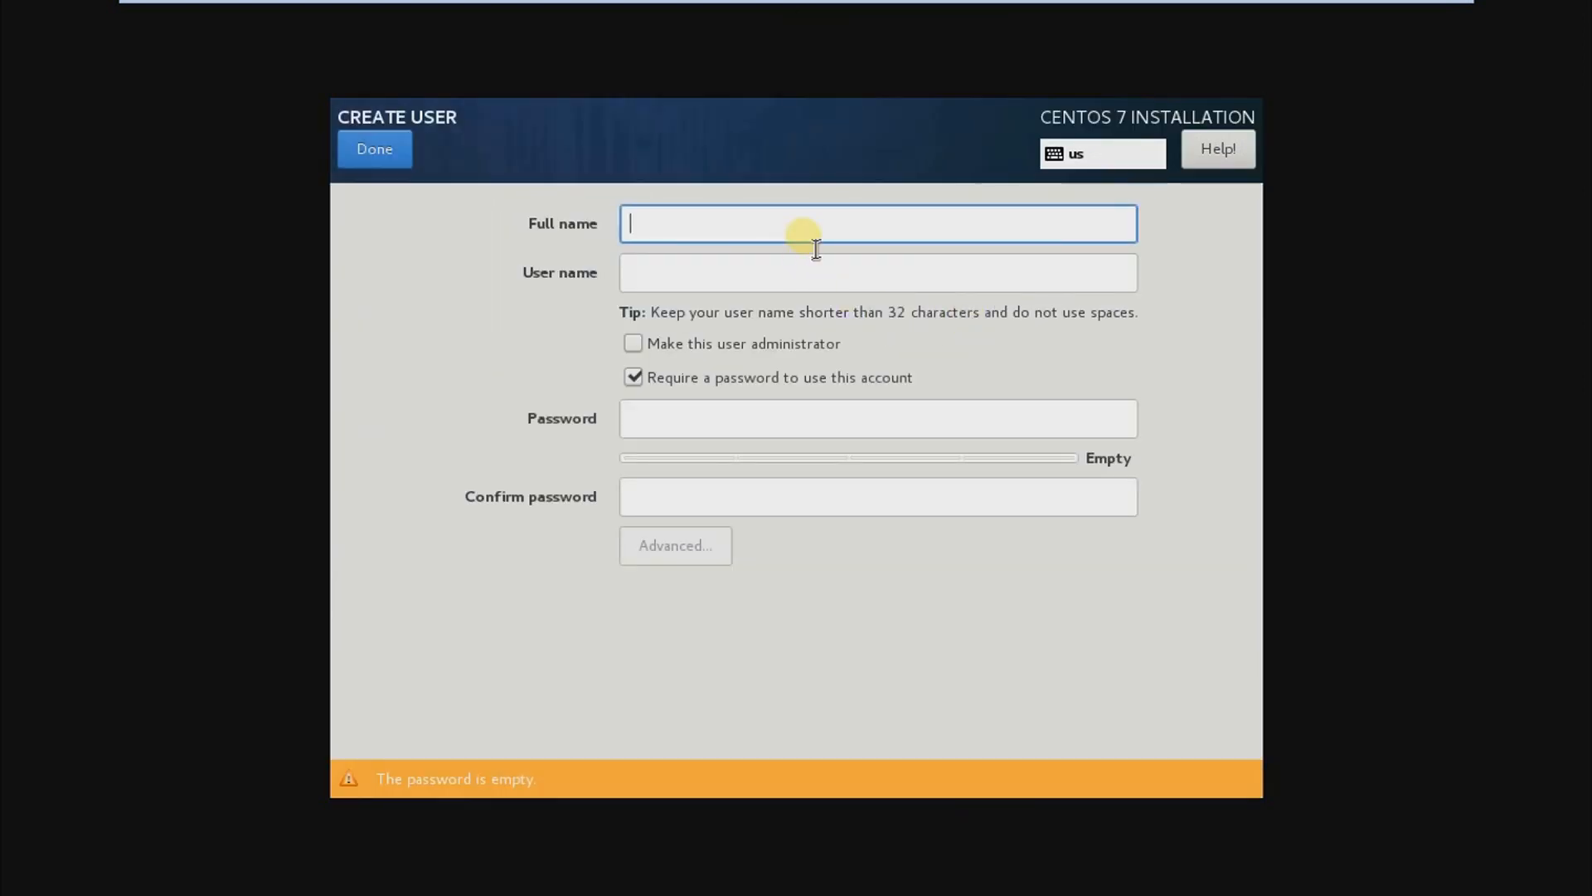
text(Vaibhav)
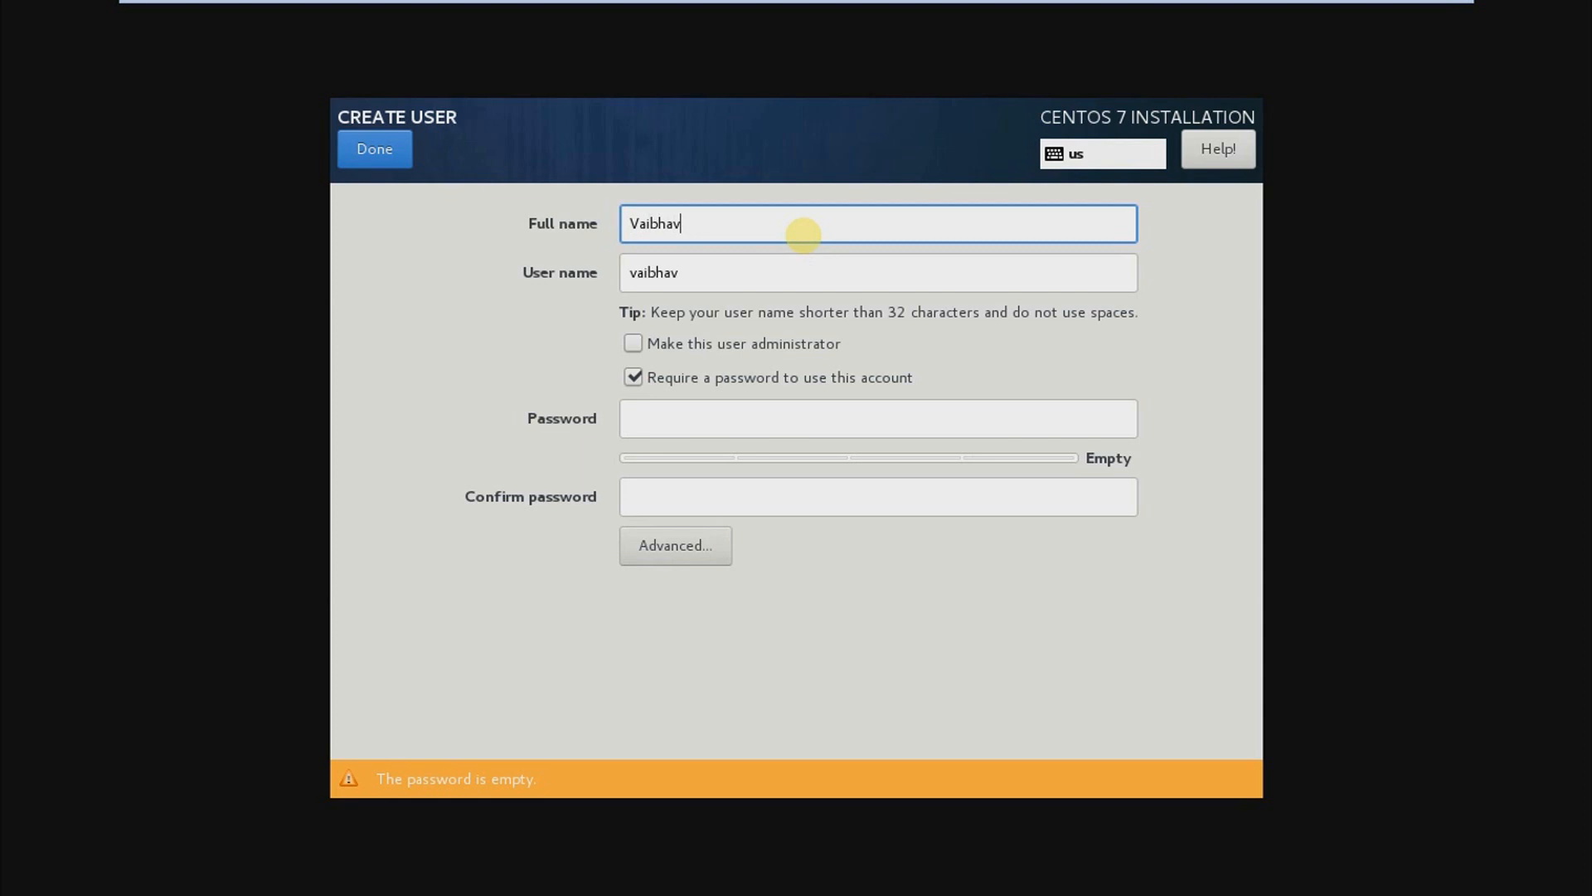
text( Pawar)
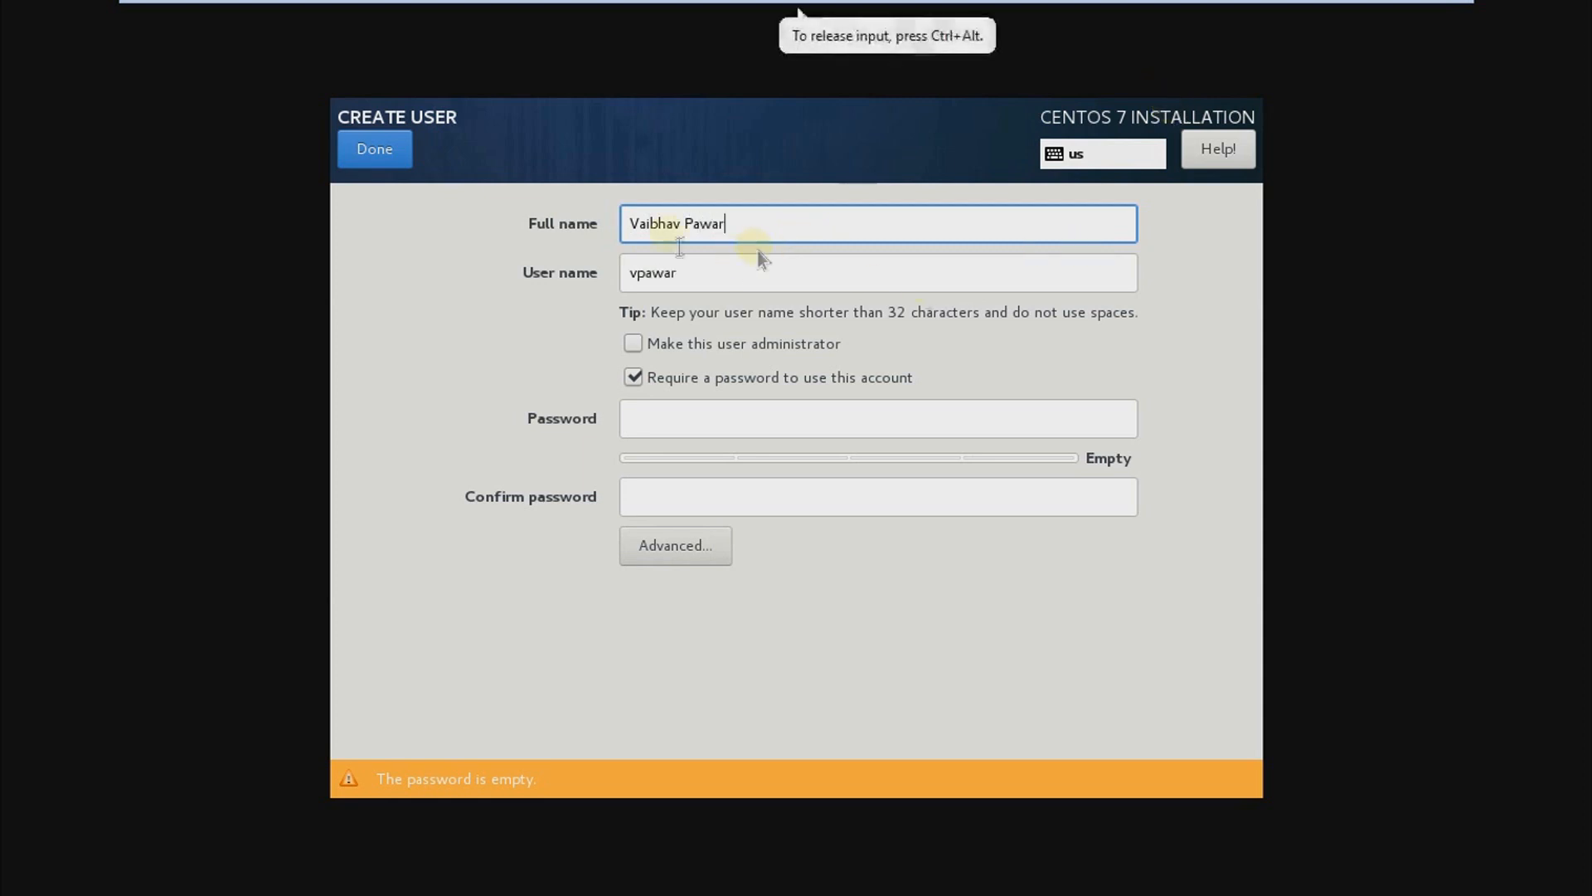
Step: Enter and confirm the new user's account password and save the user despite the weak-password warning
click(692, 423)
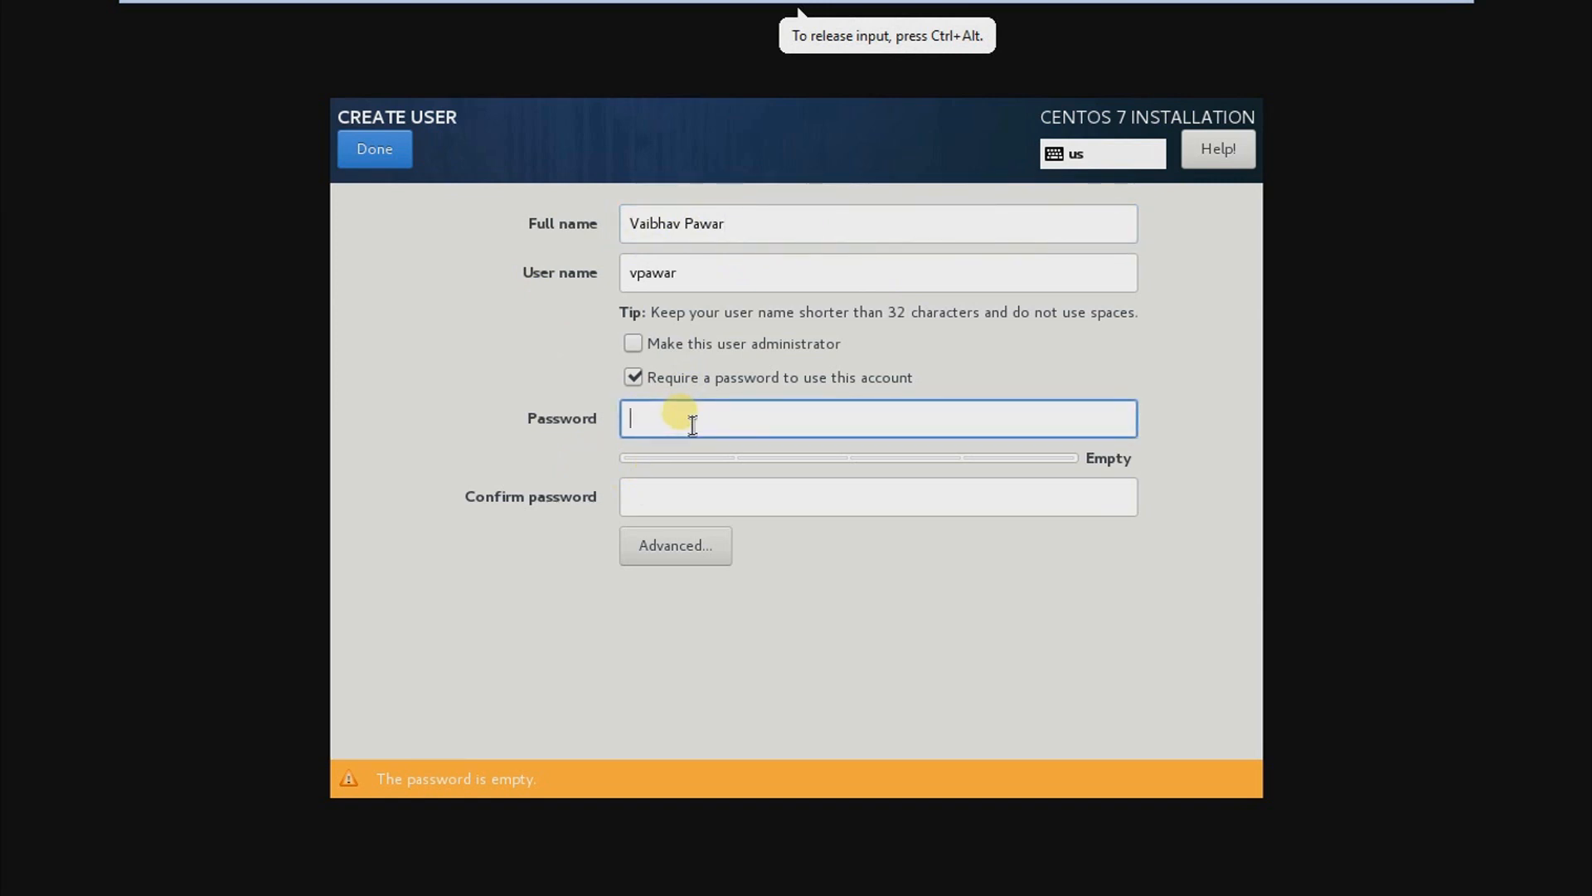
text(*********)
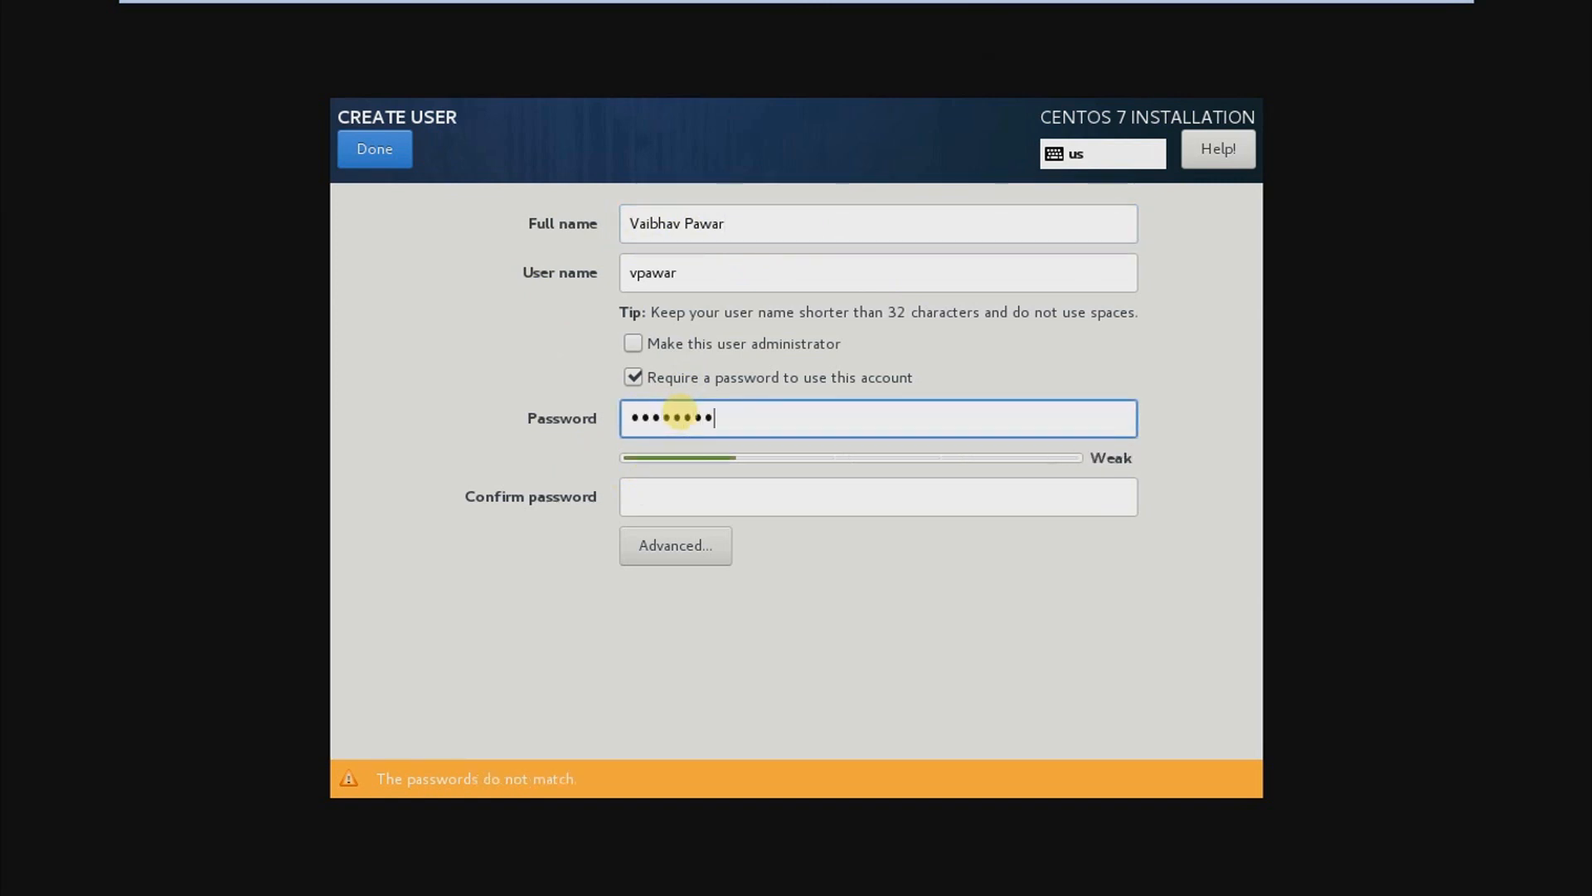
text(***)
click(737, 507)
text(********)
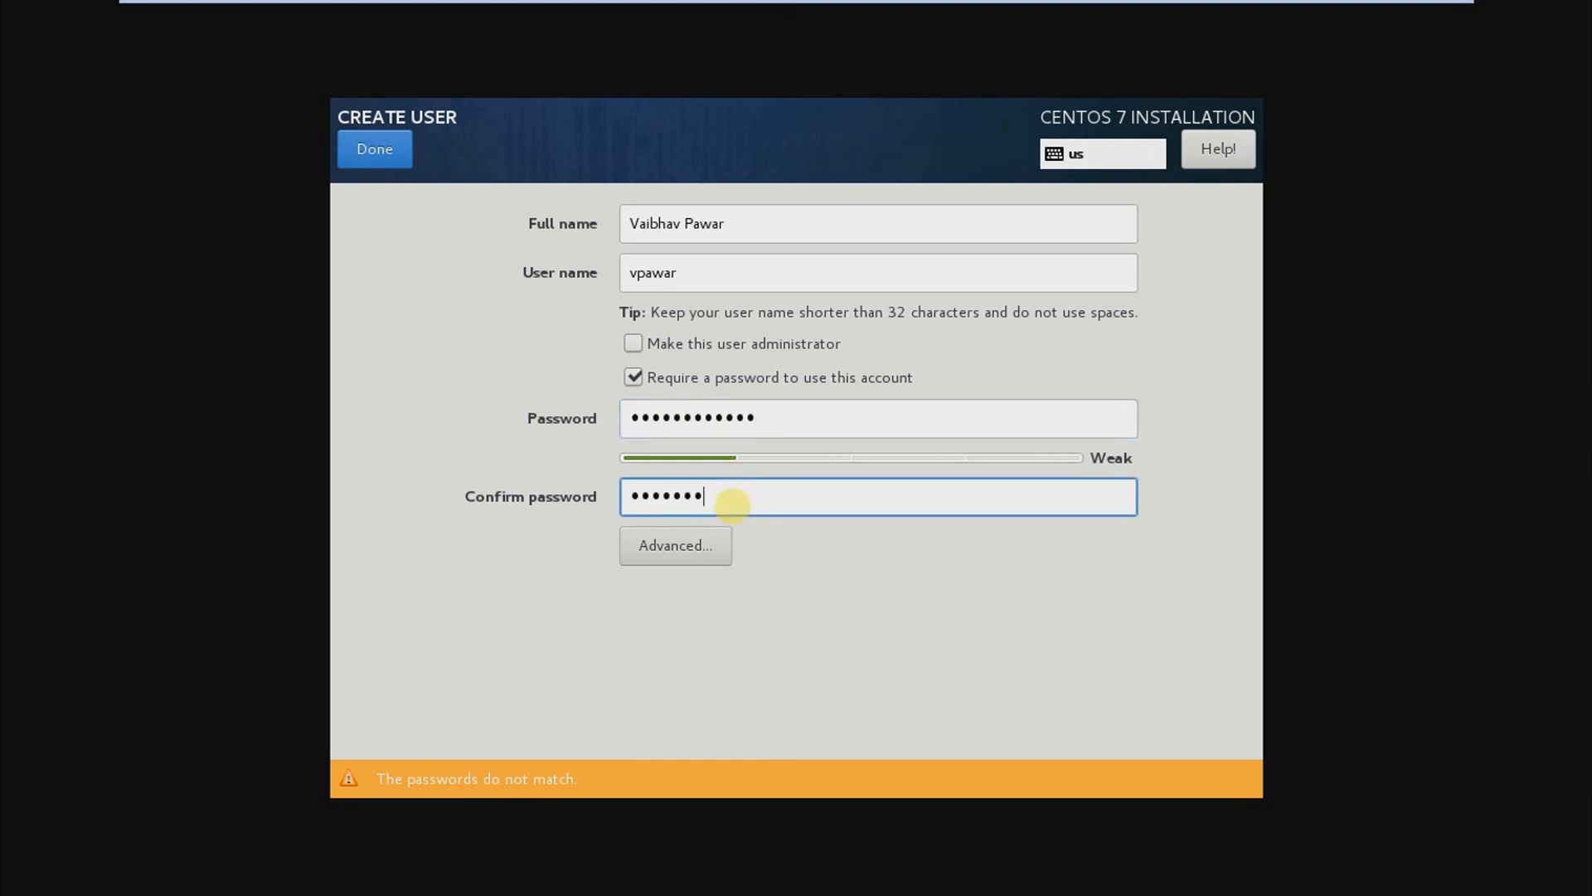
text(****)
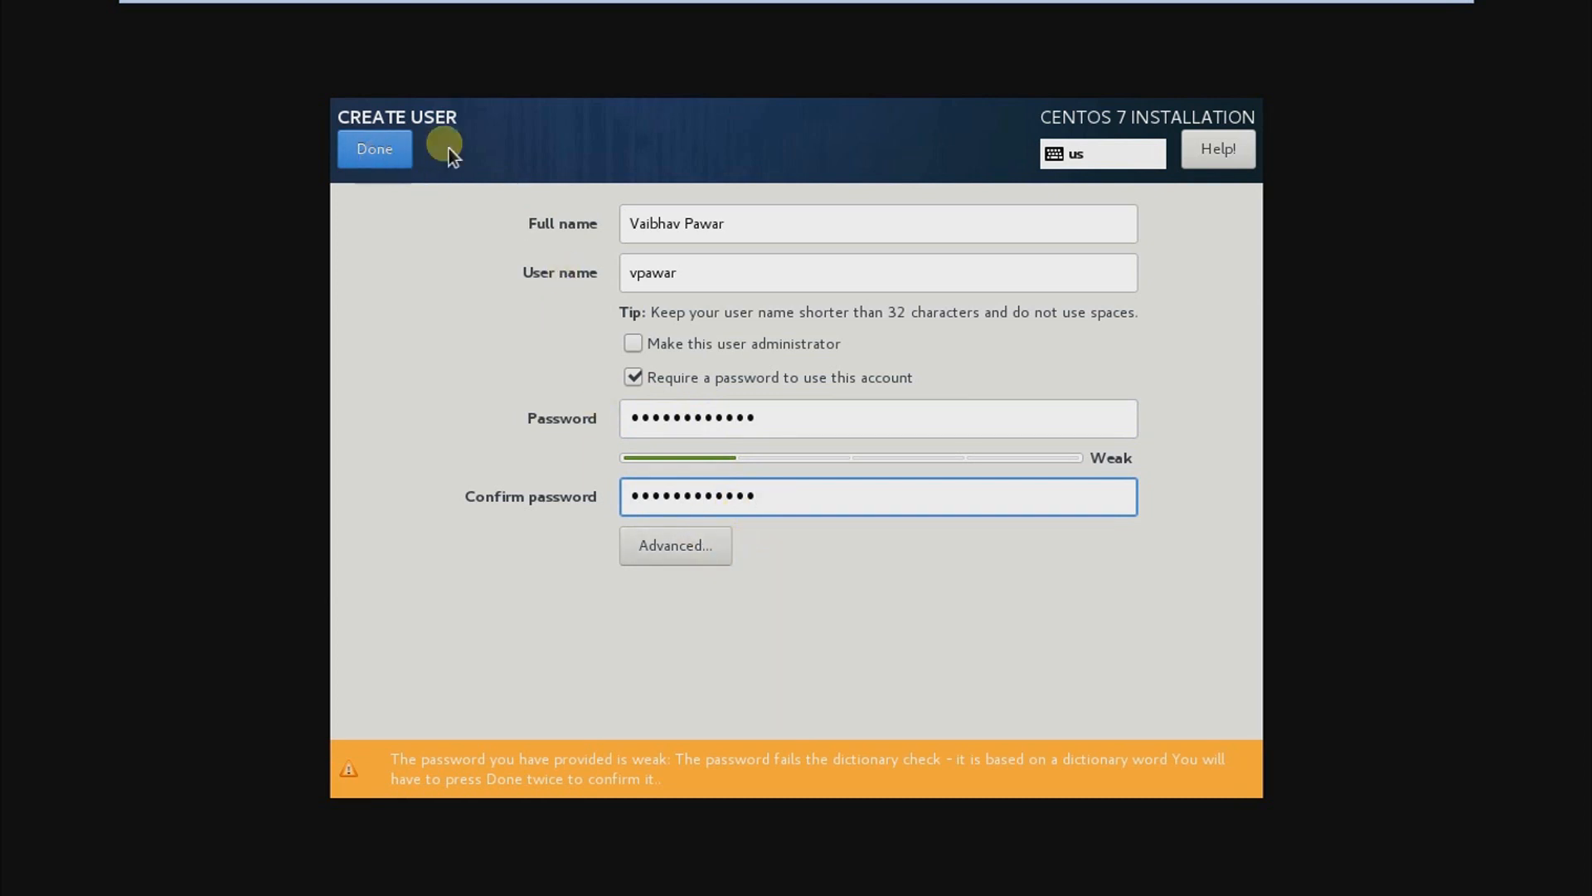
click(398, 153)
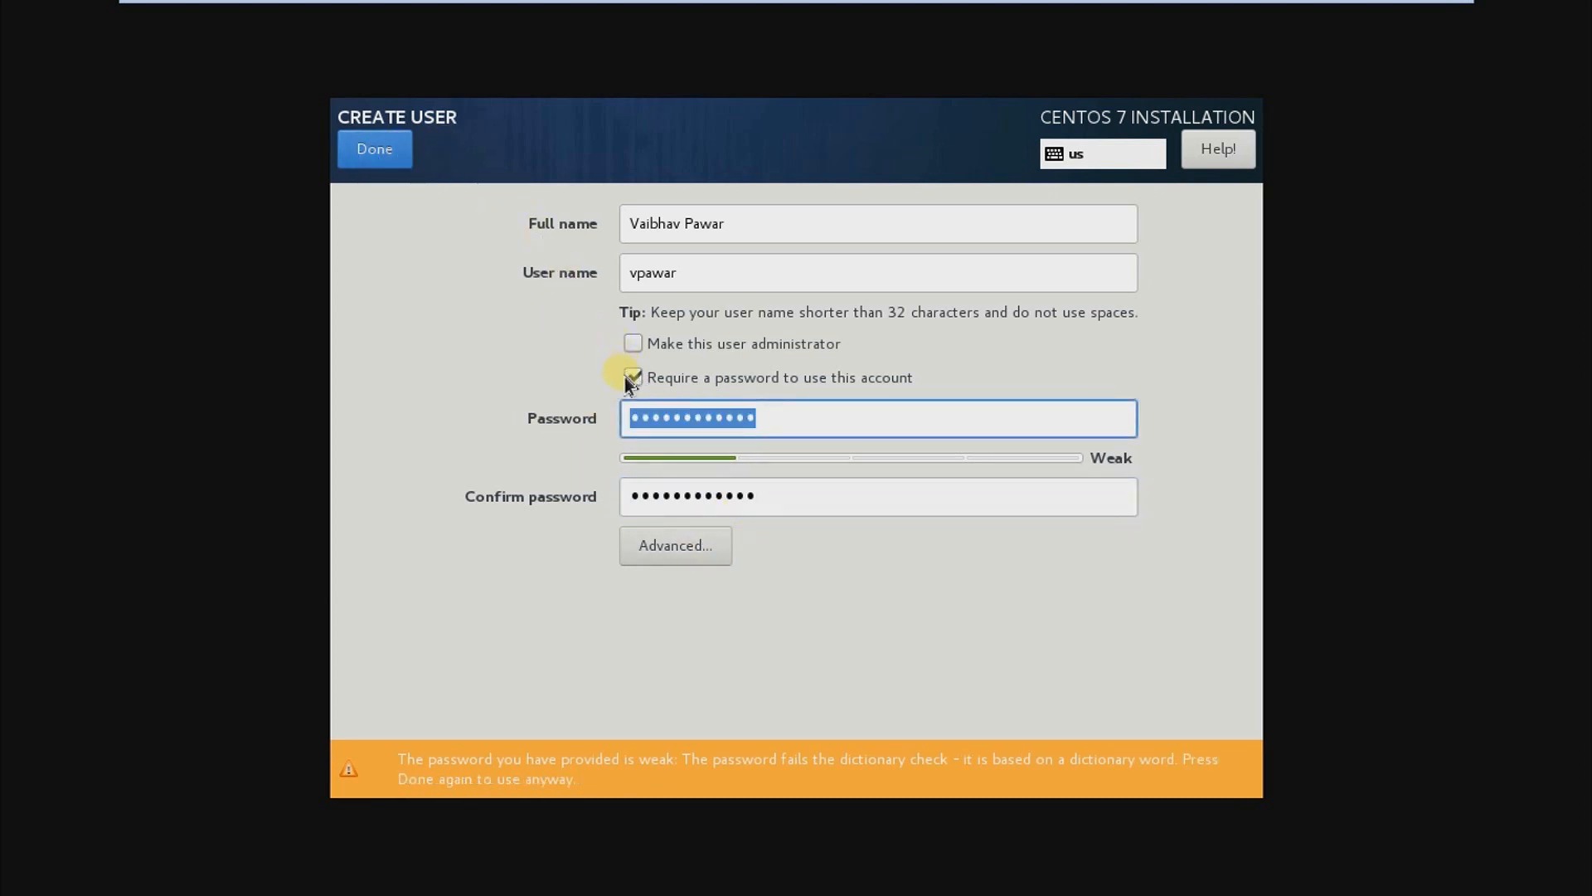
click(388, 158)
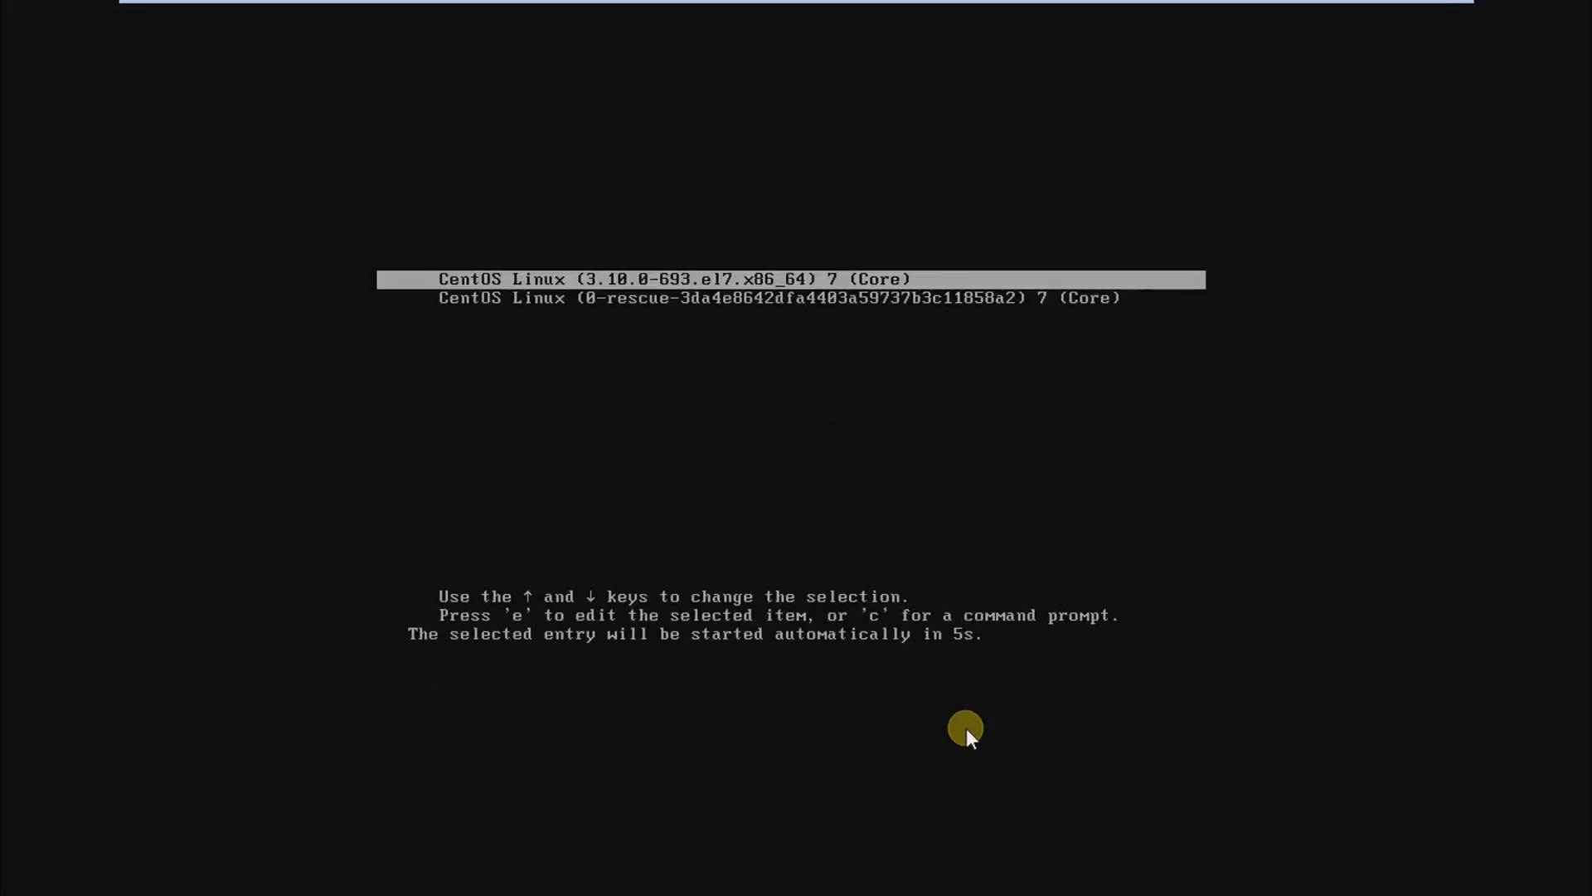
Step: Boot the CentOS Linux (3.10.0-693.el7.x86_64) entry, and complete the initial setup with the license agreement accepted
key(Return)
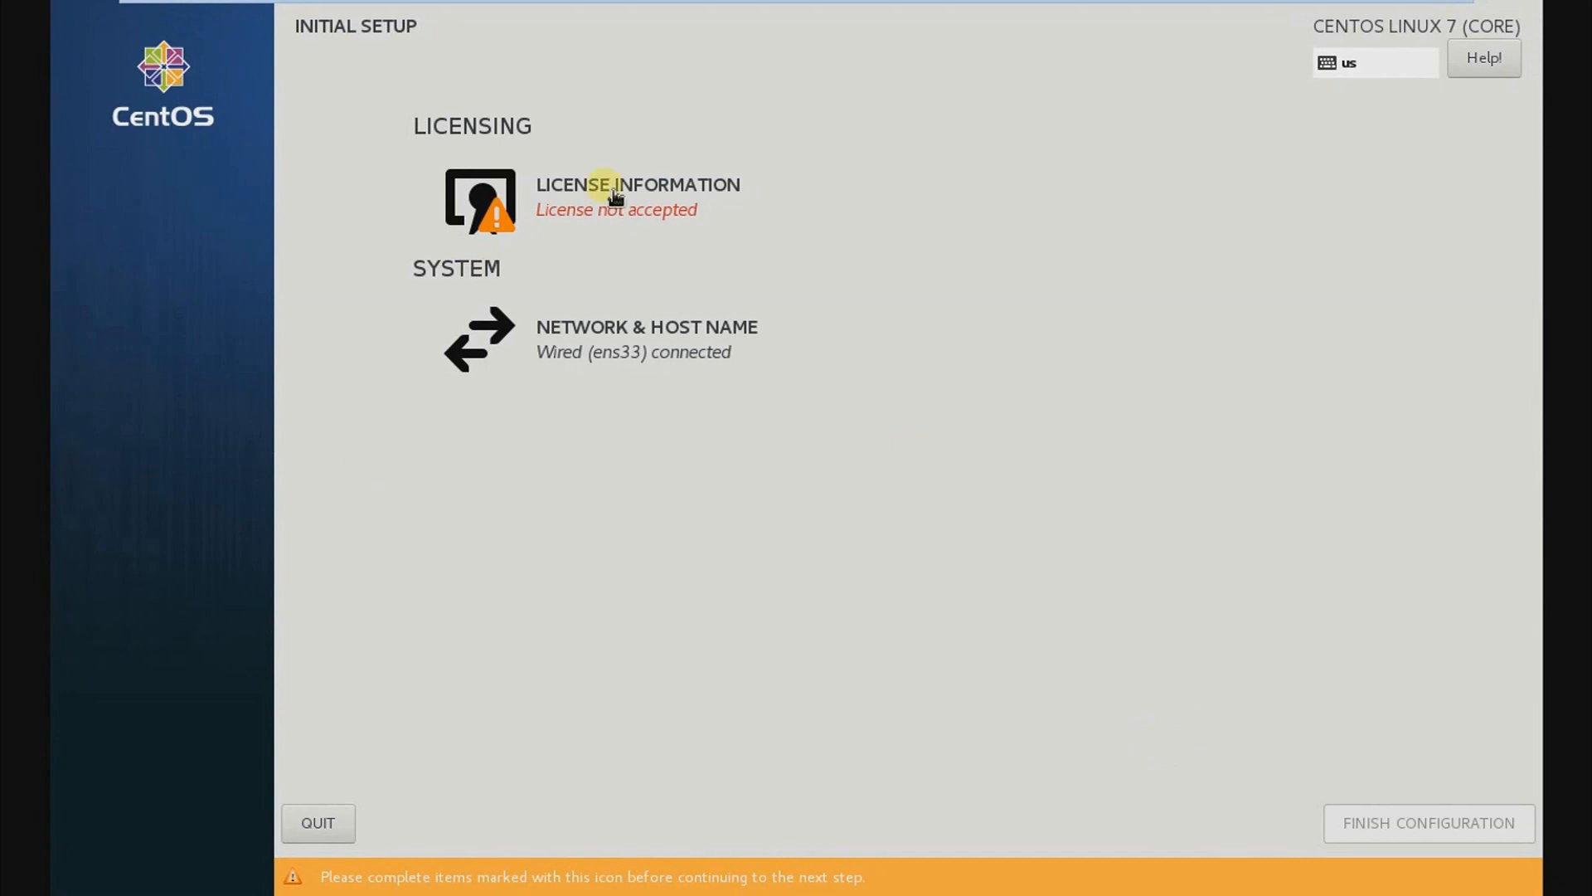
click(593, 223)
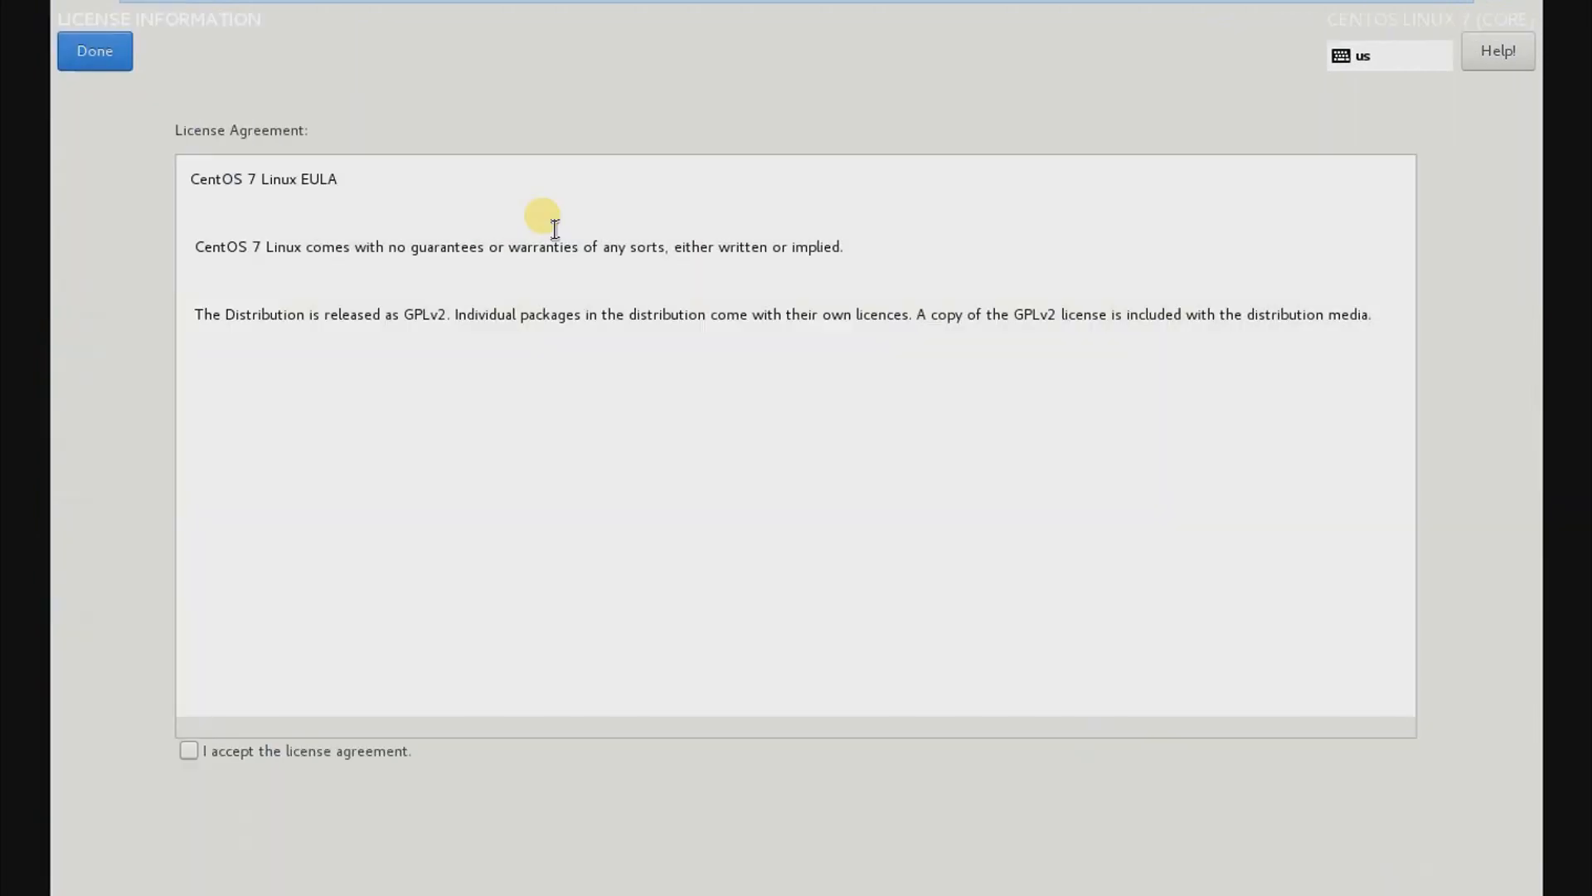
click(197, 751)
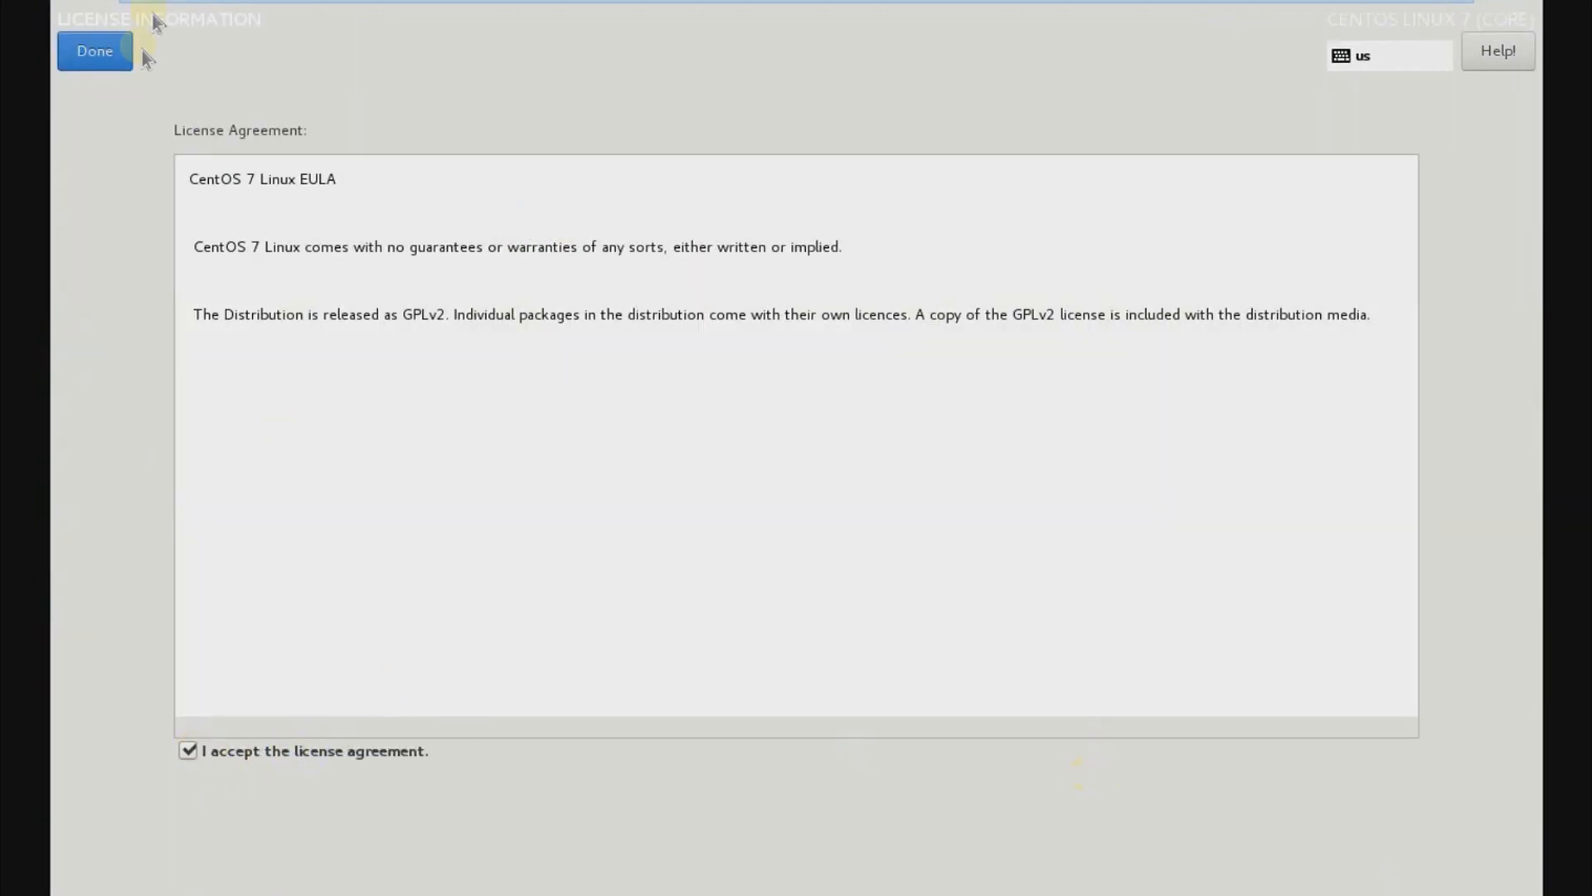
click(115, 53)
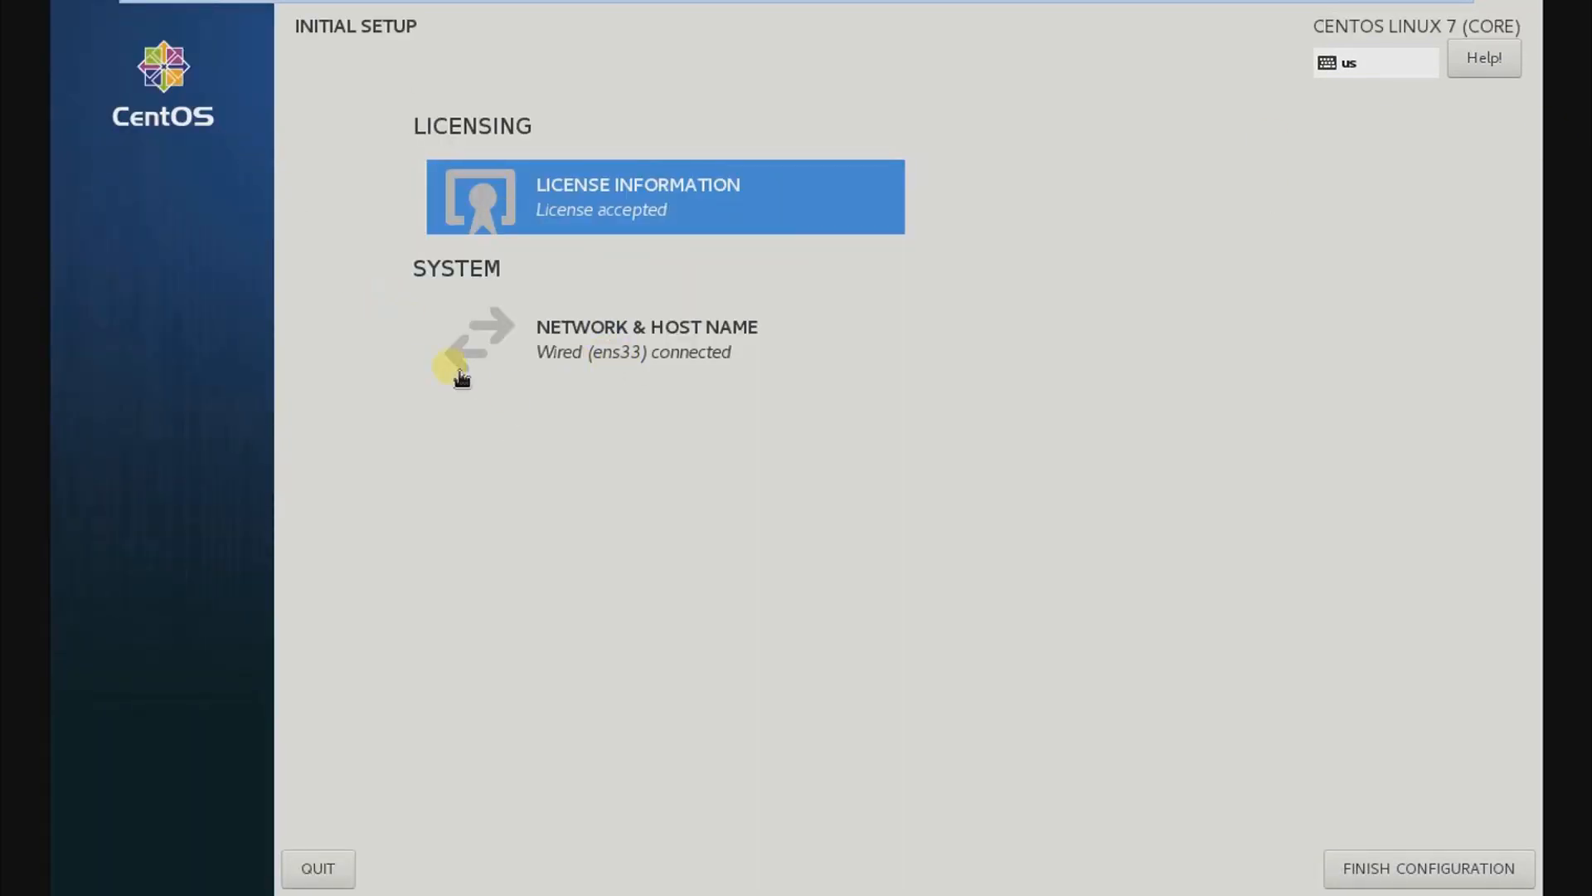
click(1390, 871)
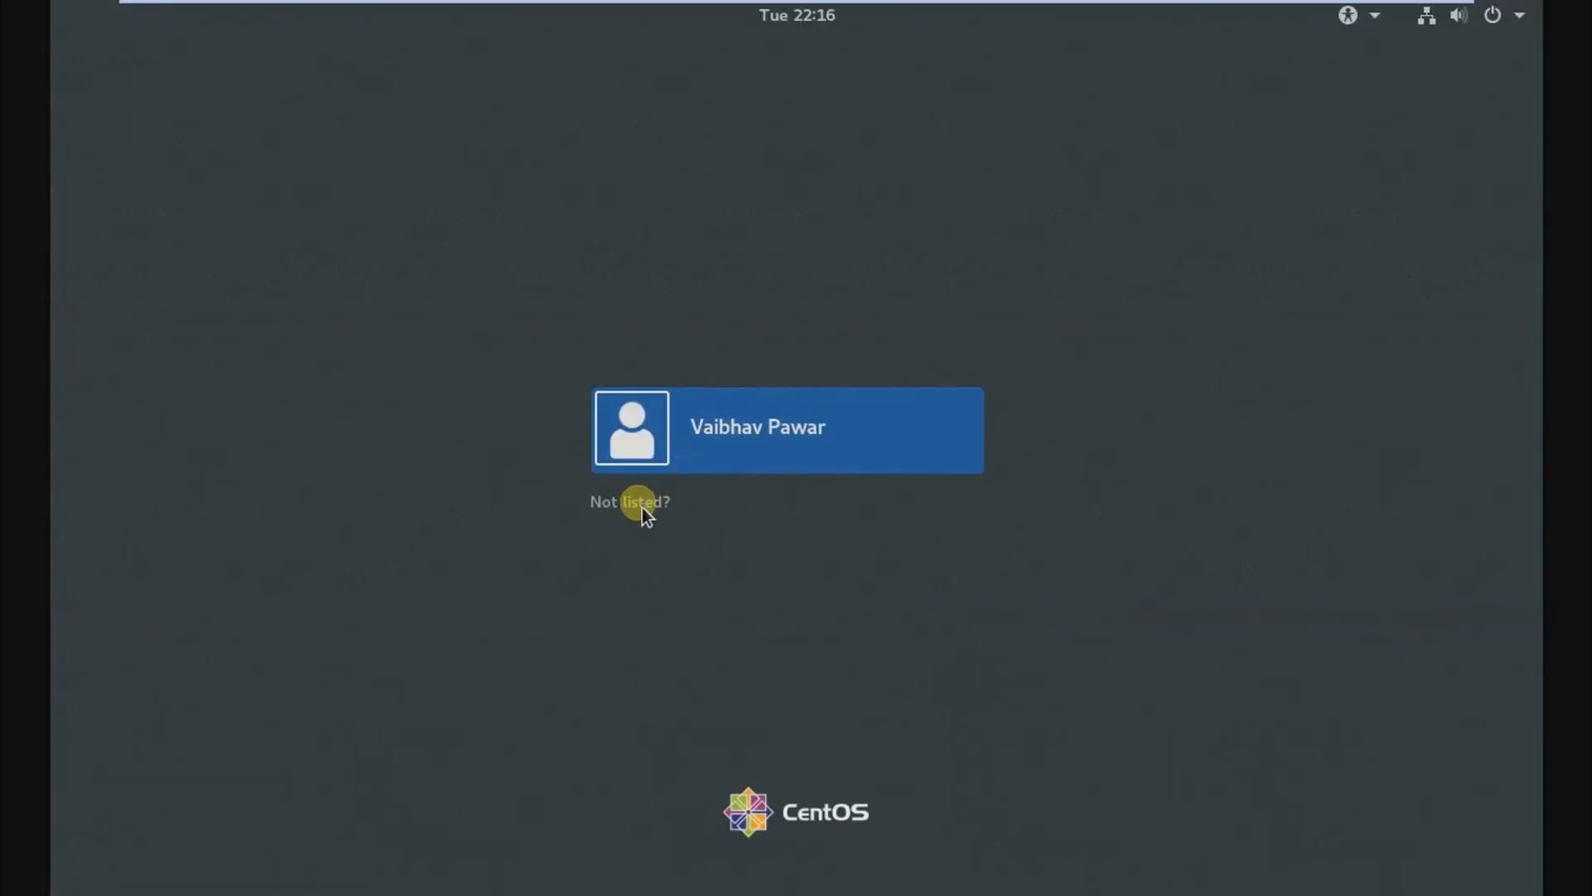
Step: Sign in to the desktop as the created user with the account password
click(697, 439)
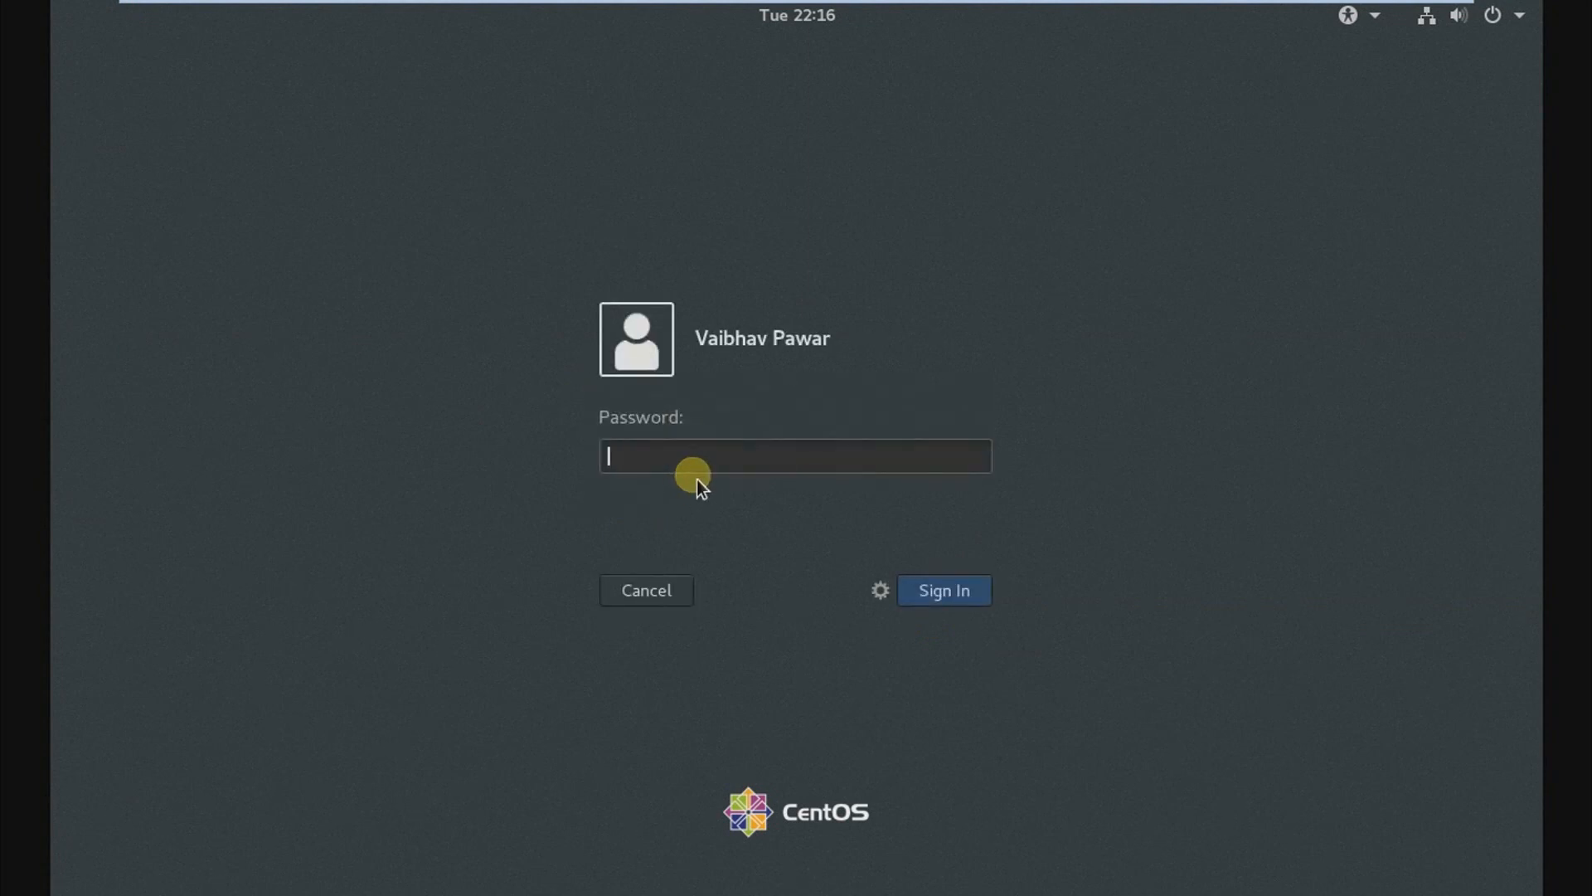
text(••••••••••••)
key(Return)
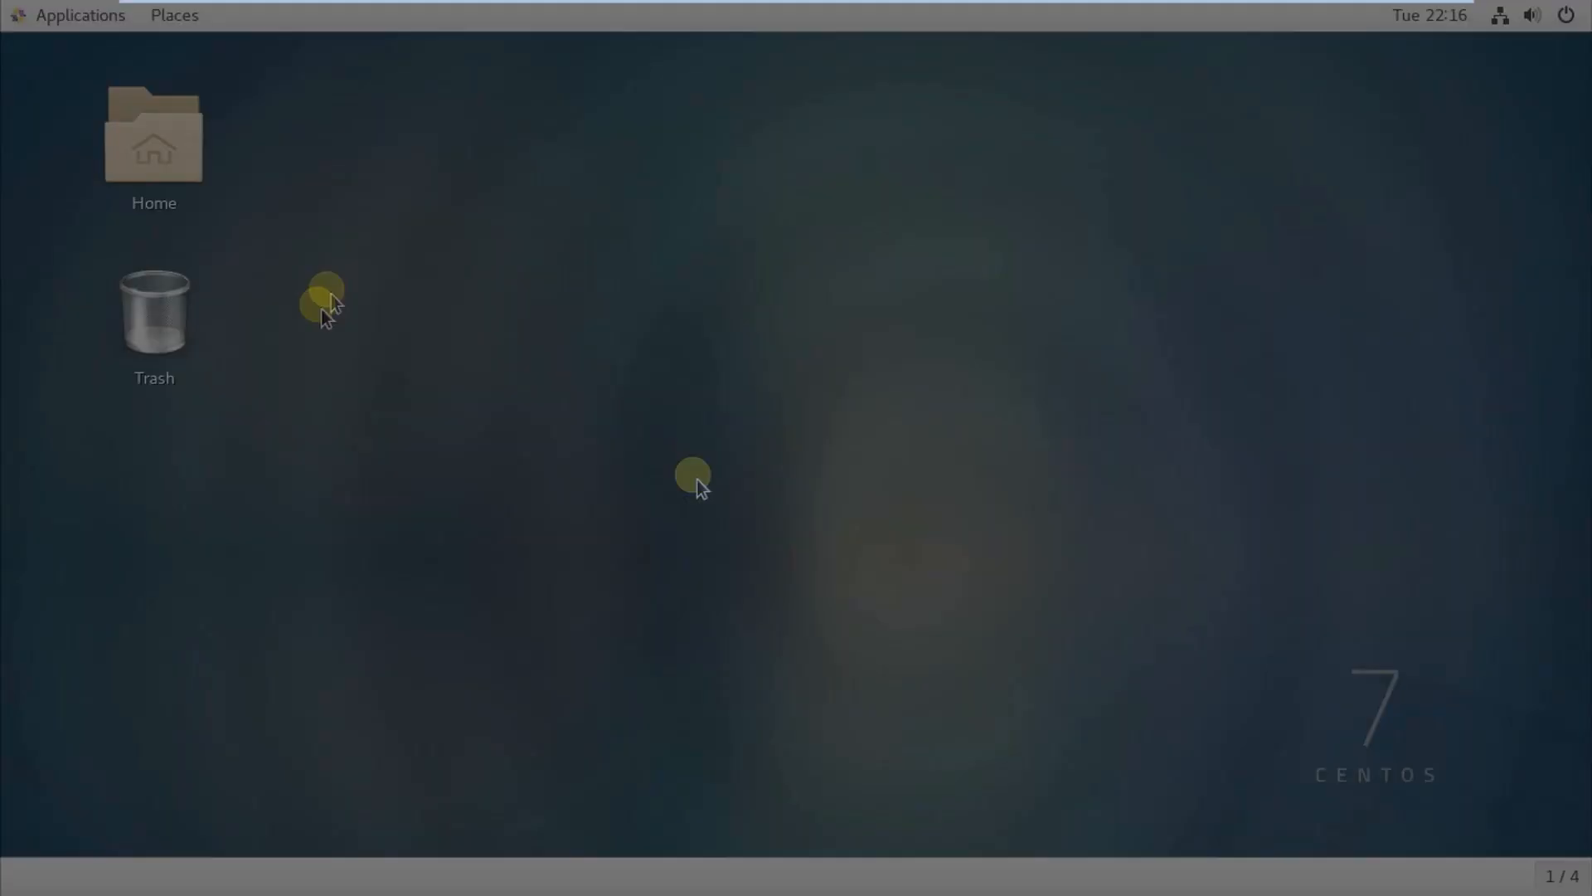
right_click(349, 199)
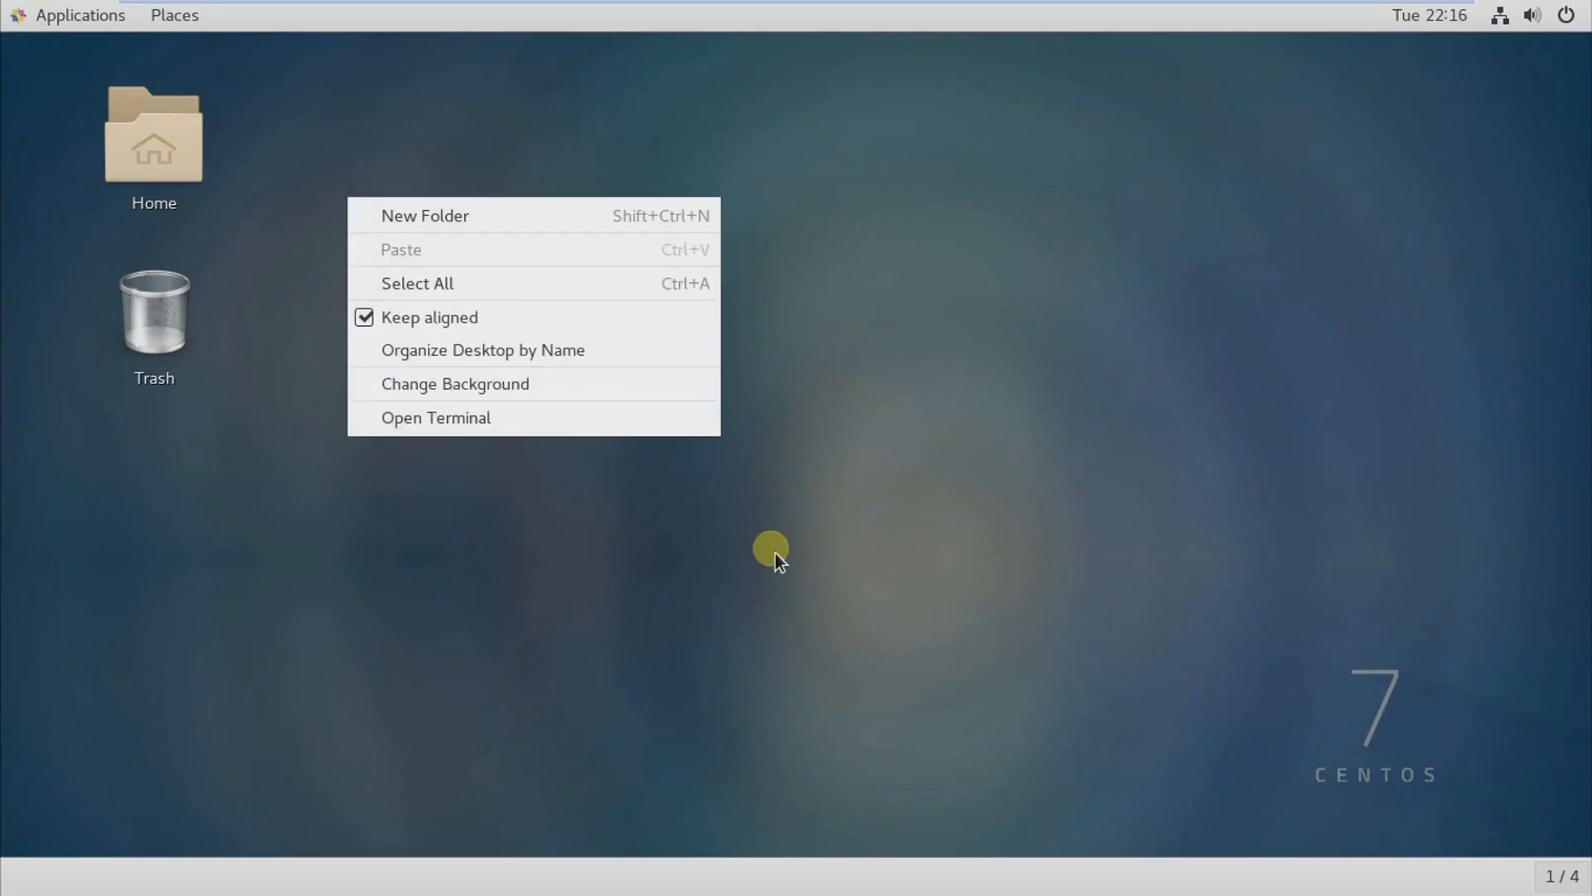
click(818, 501)
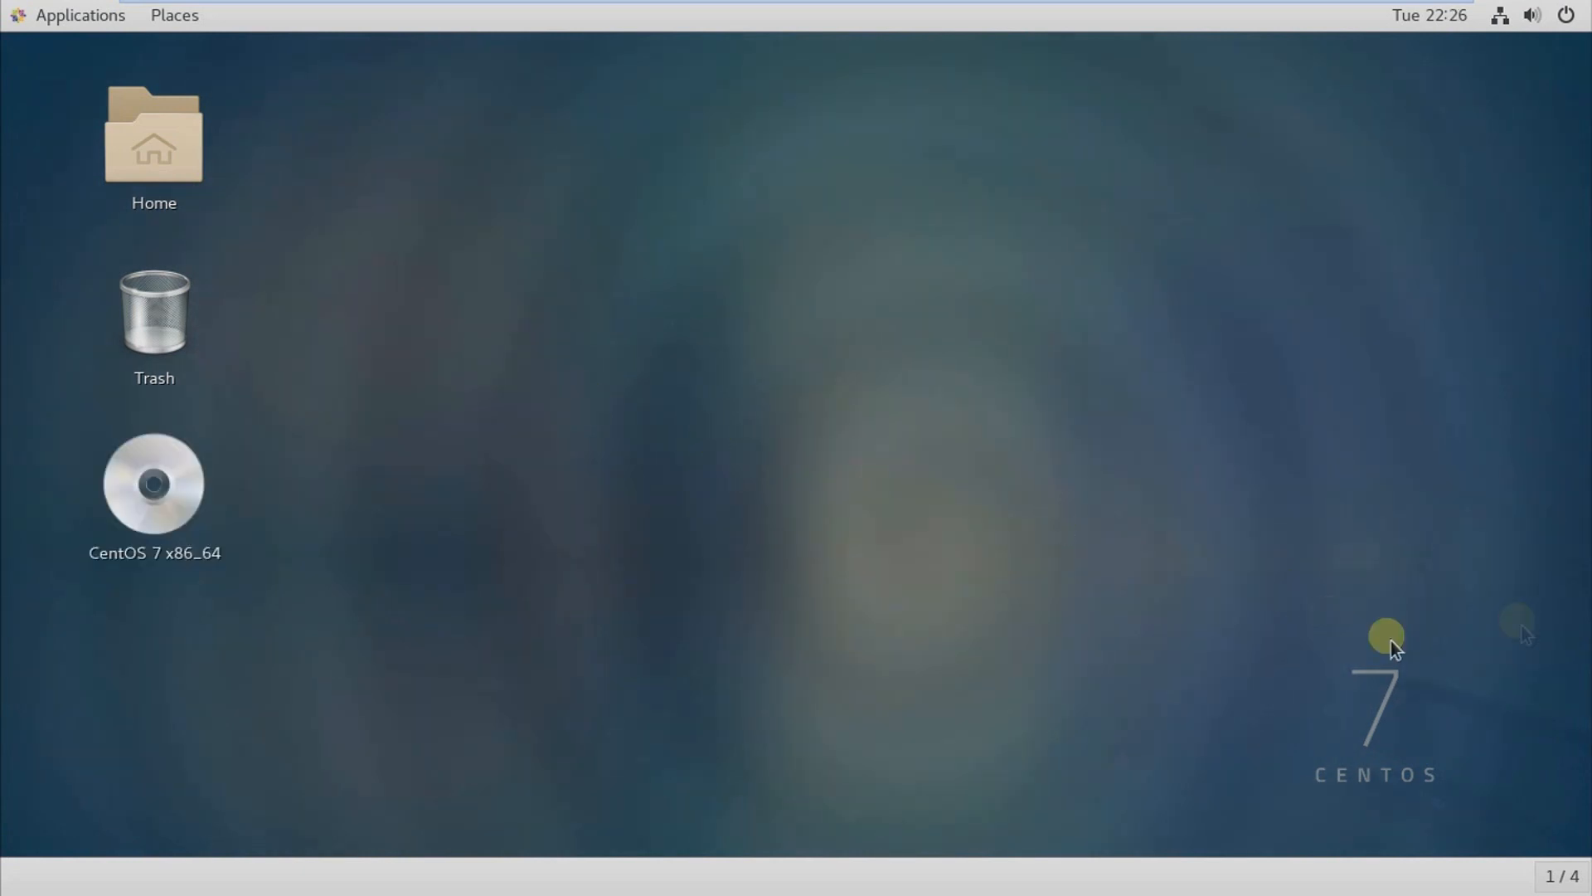
Step: Open a terminal from the desktop and switch to the root user with su and the root password
right_click(531, 255)
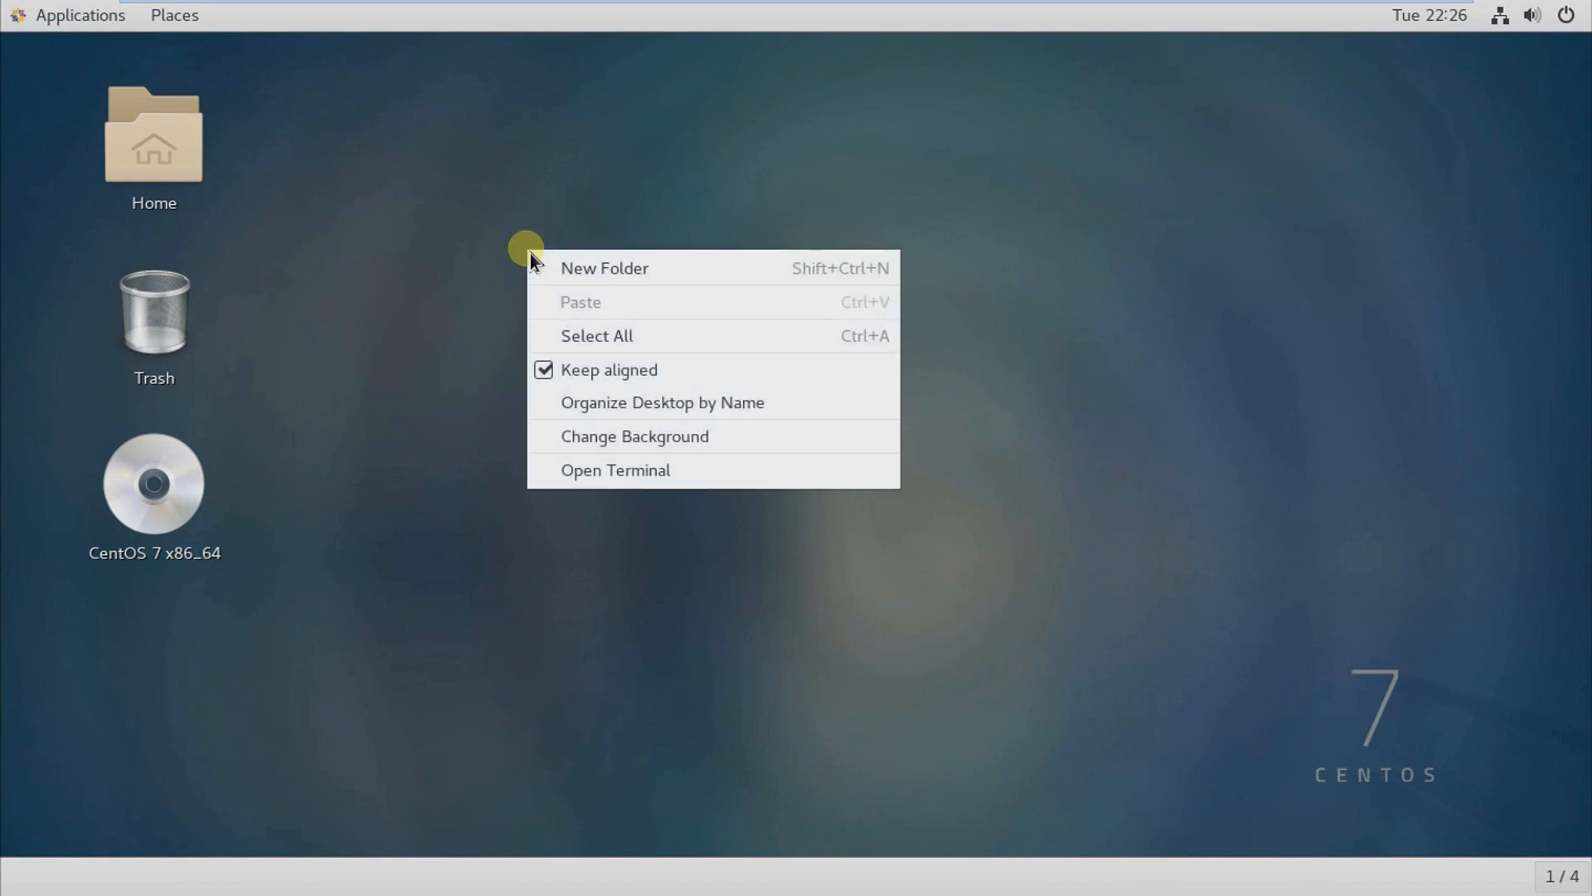
click(630, 478)
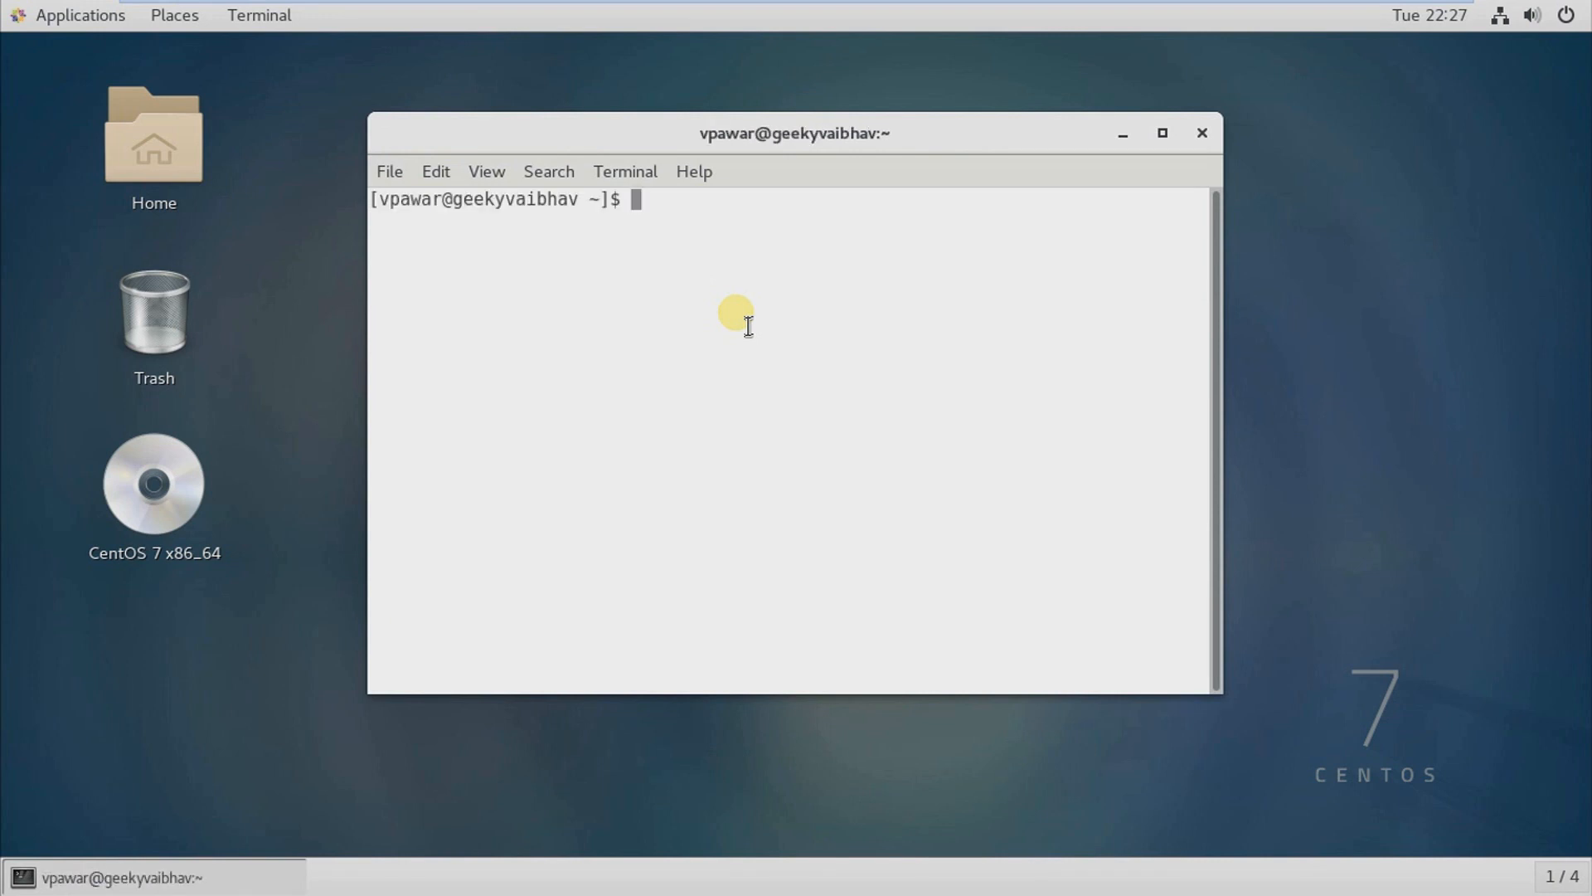
text(su)
key(Return)
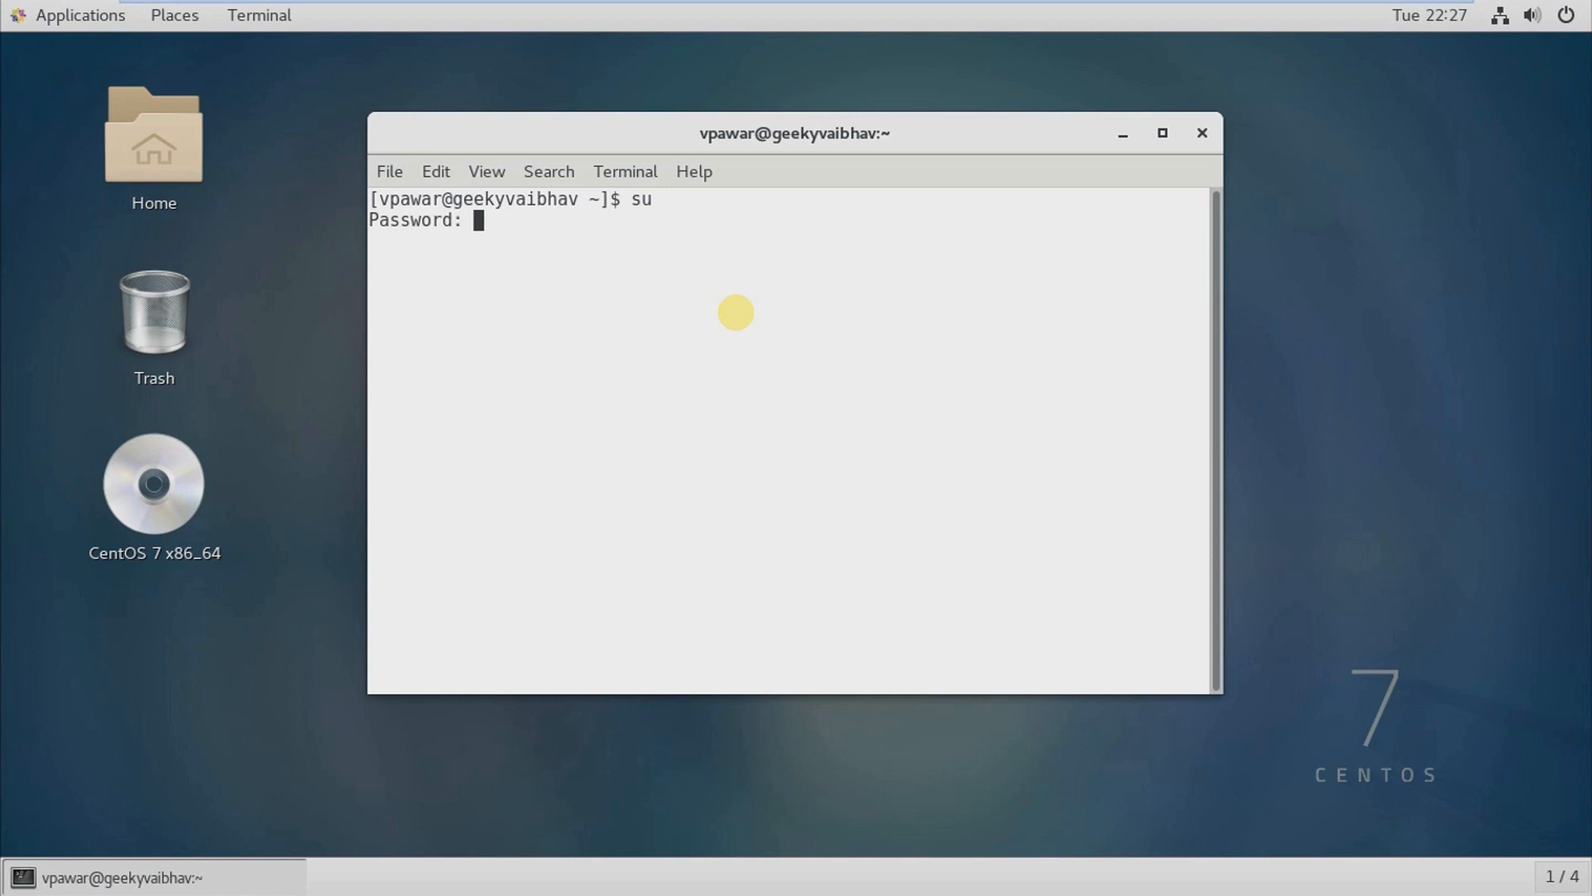
key(Return)
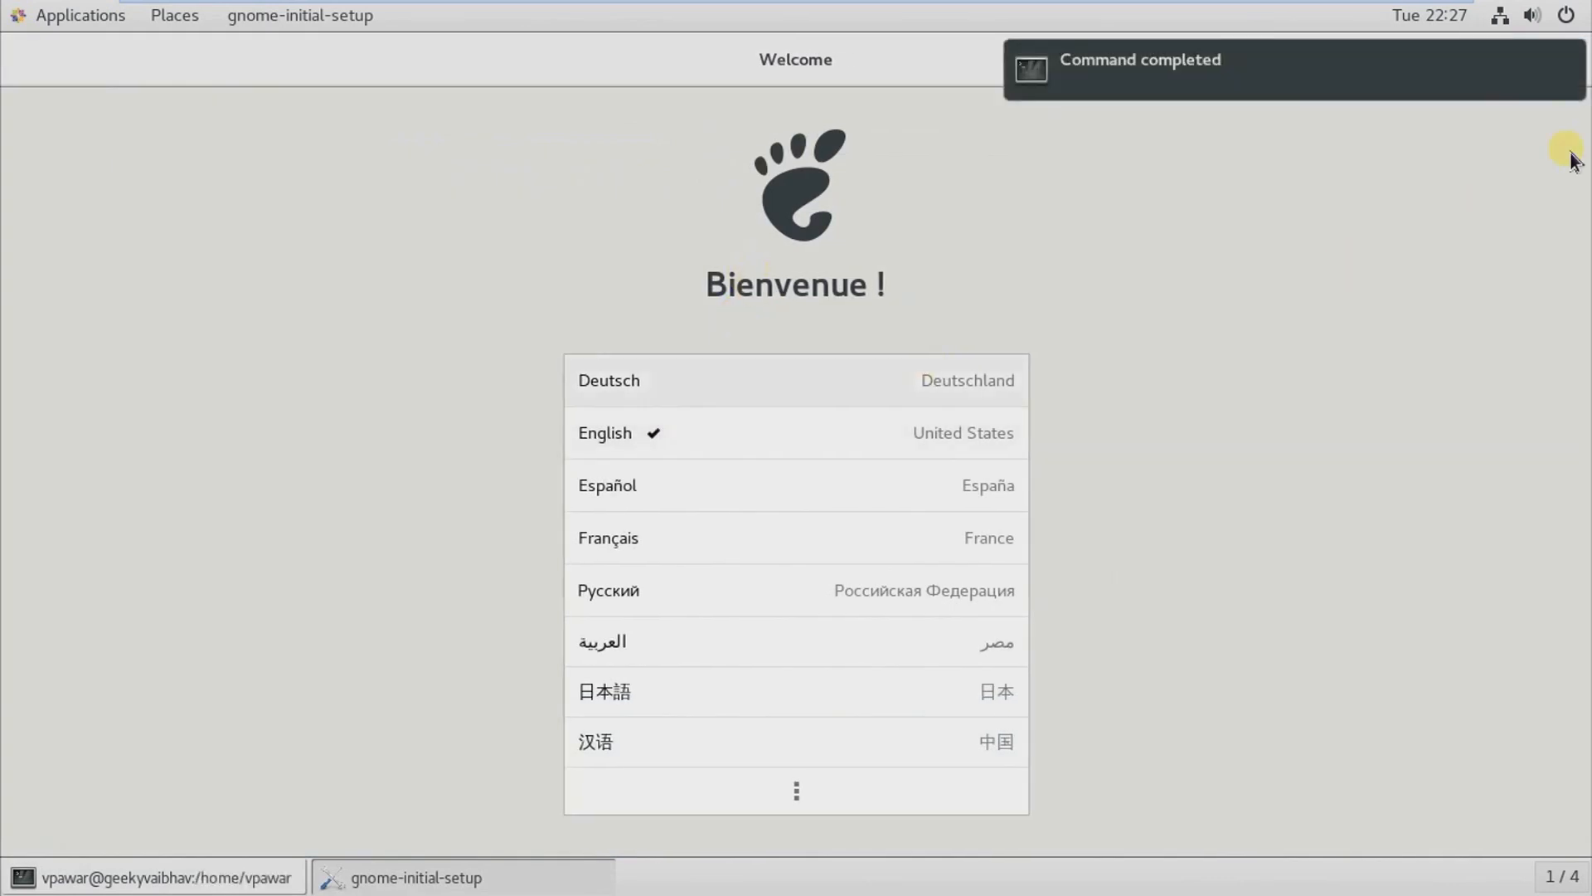
Step: Complete the GNOME initial setup with English, the English (US) keyboard and Location Services on, skipping online accounts
click(1511, 75)
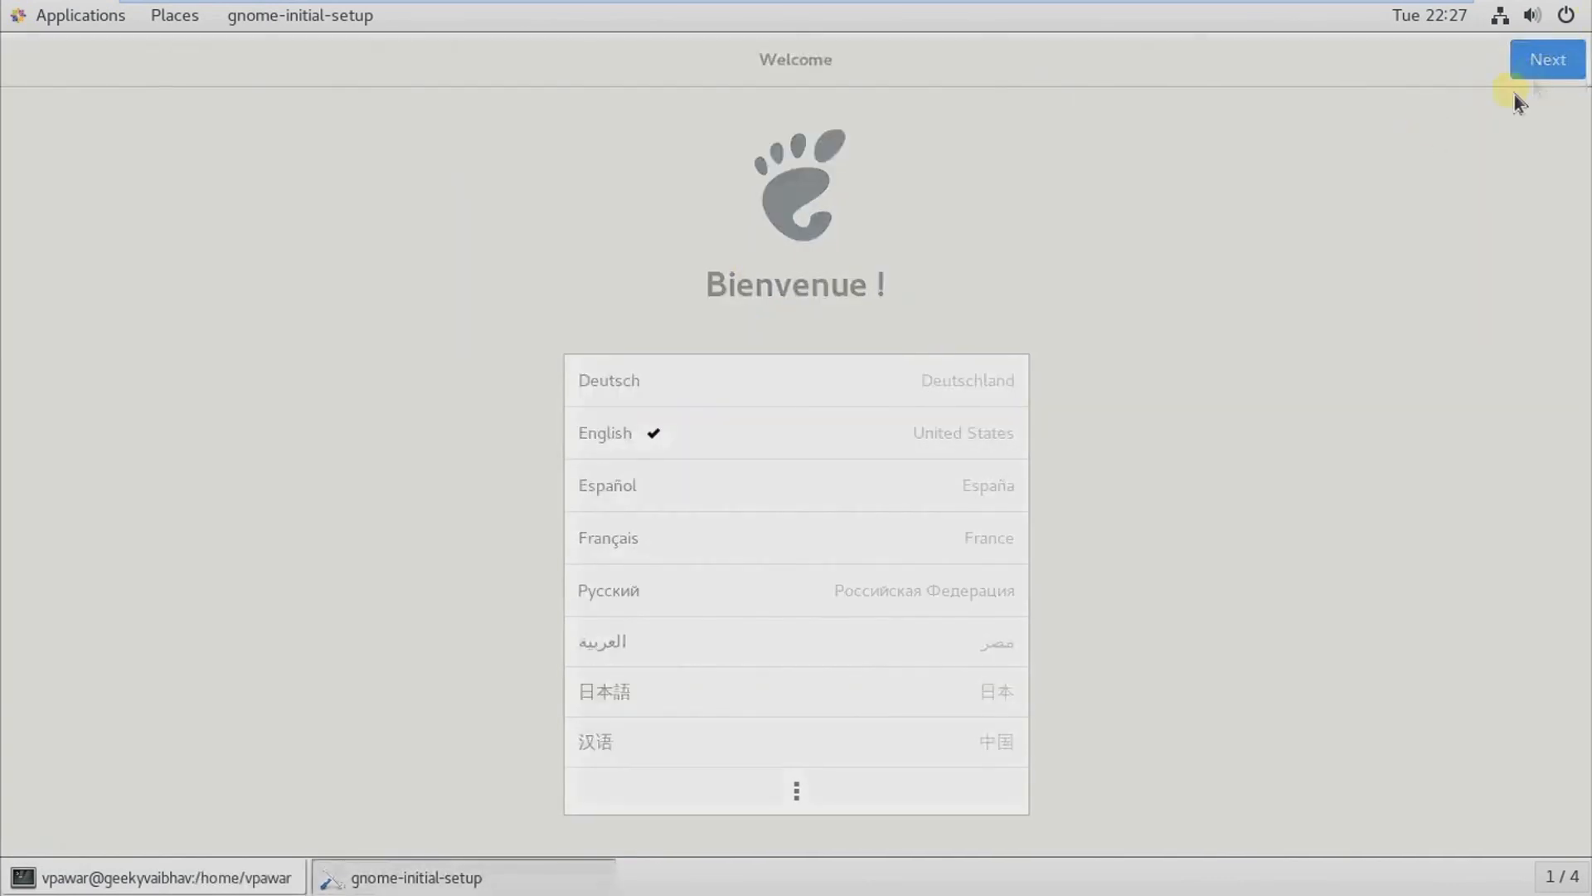
click(1541, 62)
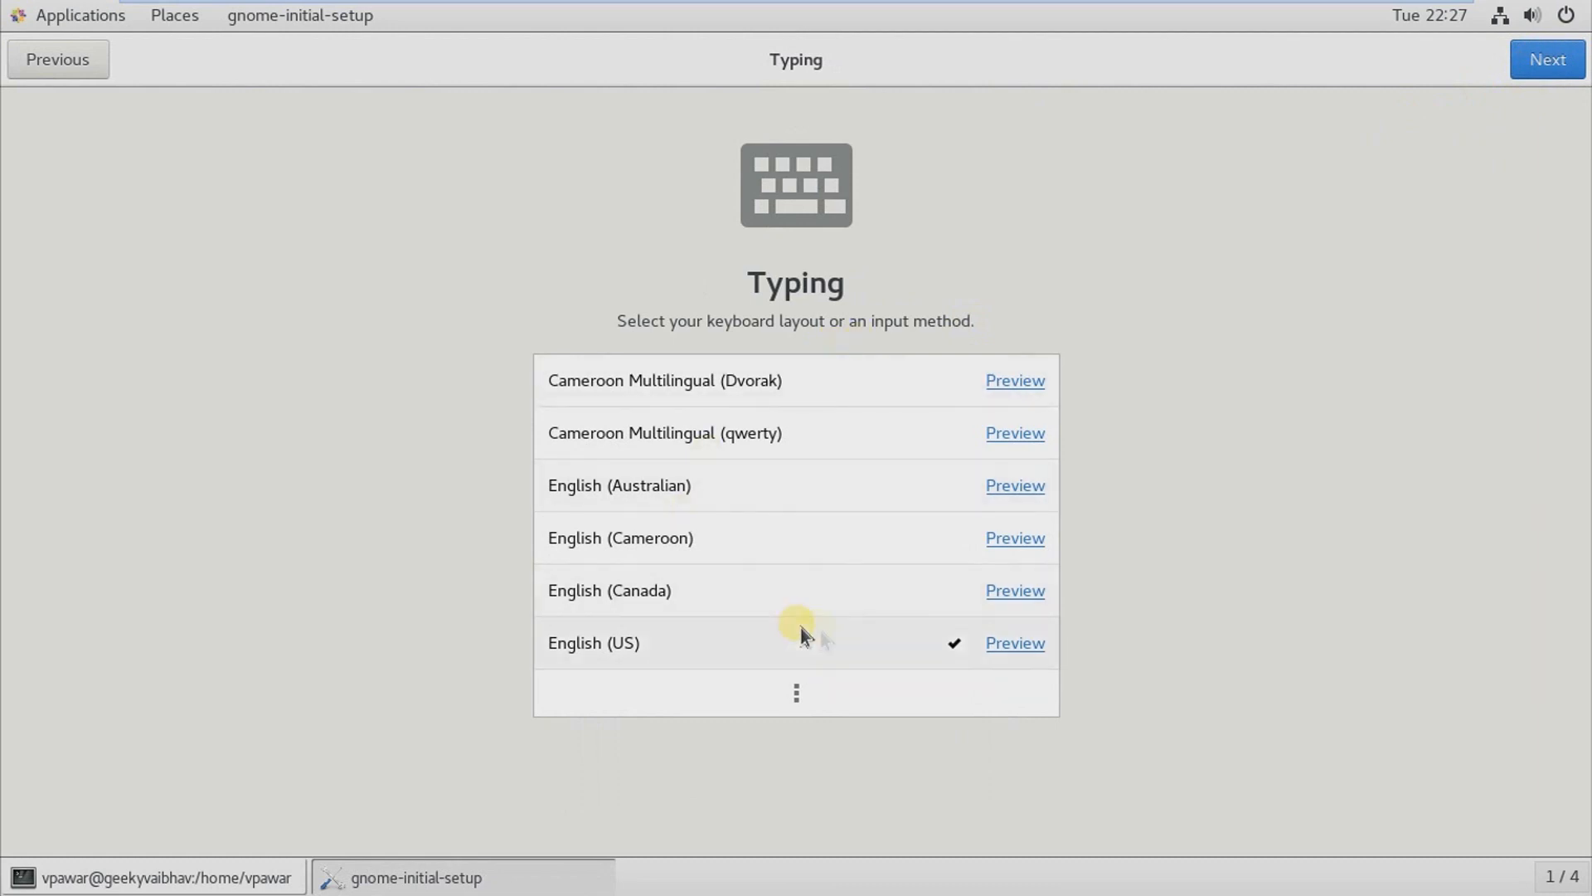
click(1563, 76)
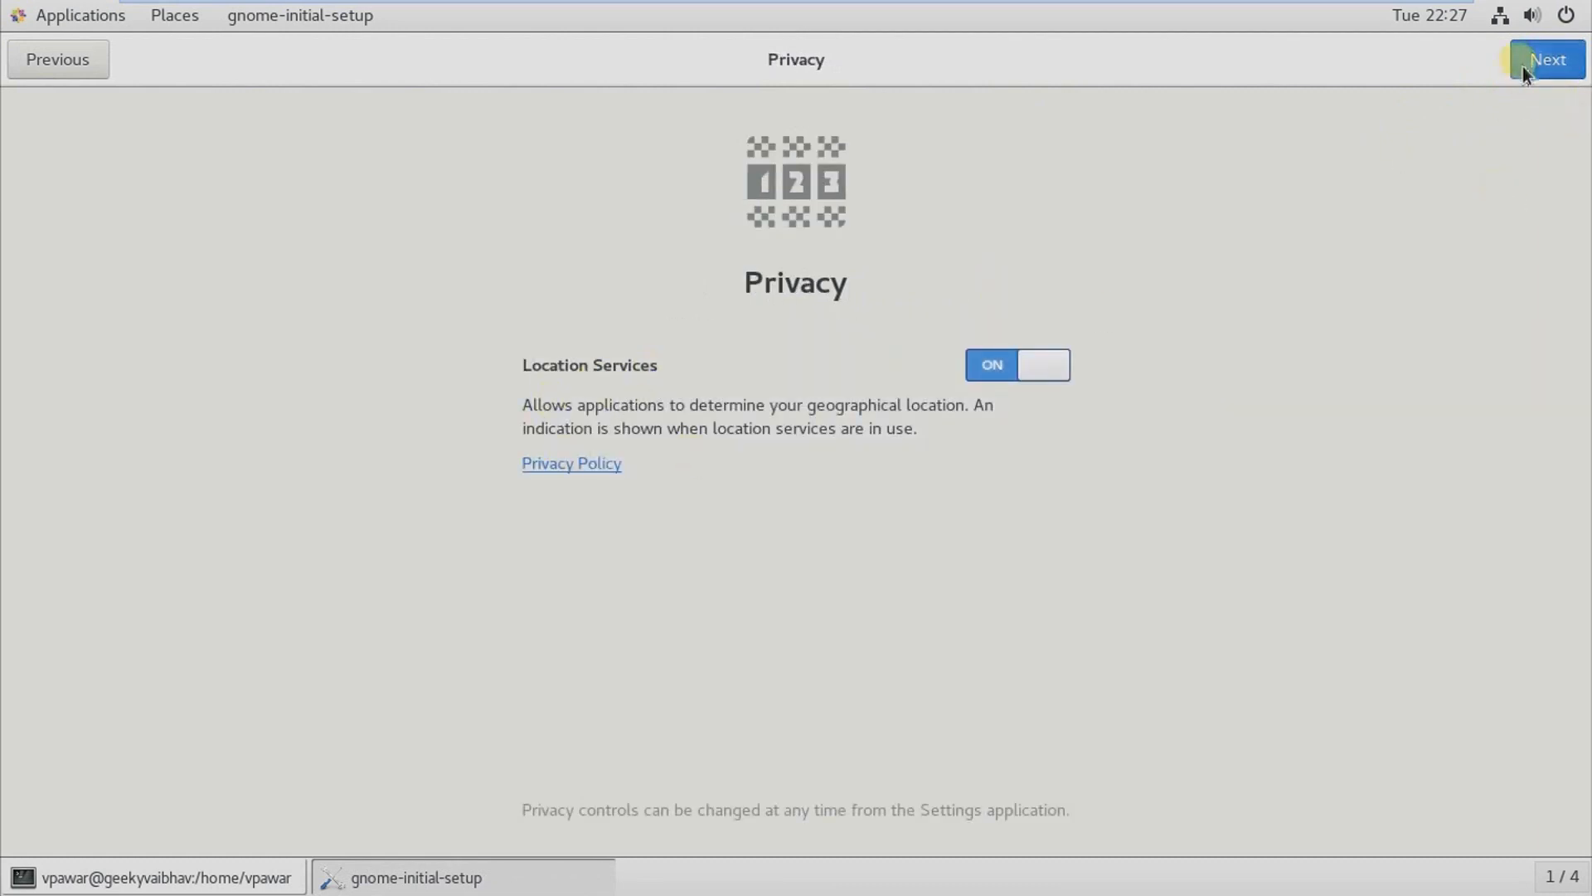
click(1523, 63)
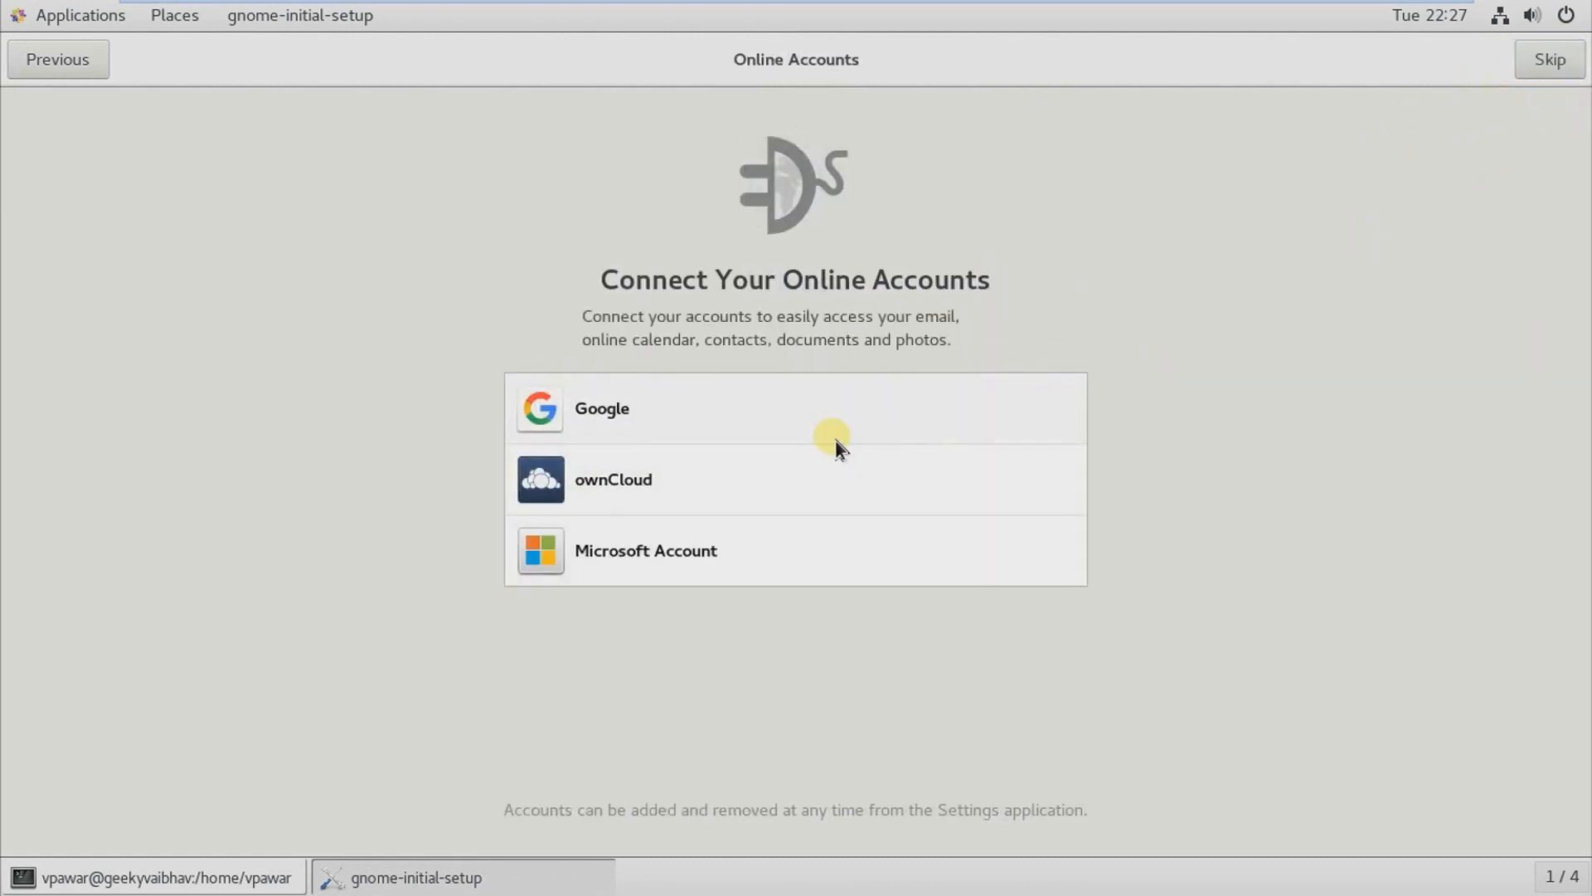
click(1532, 63)
click(793, 666)
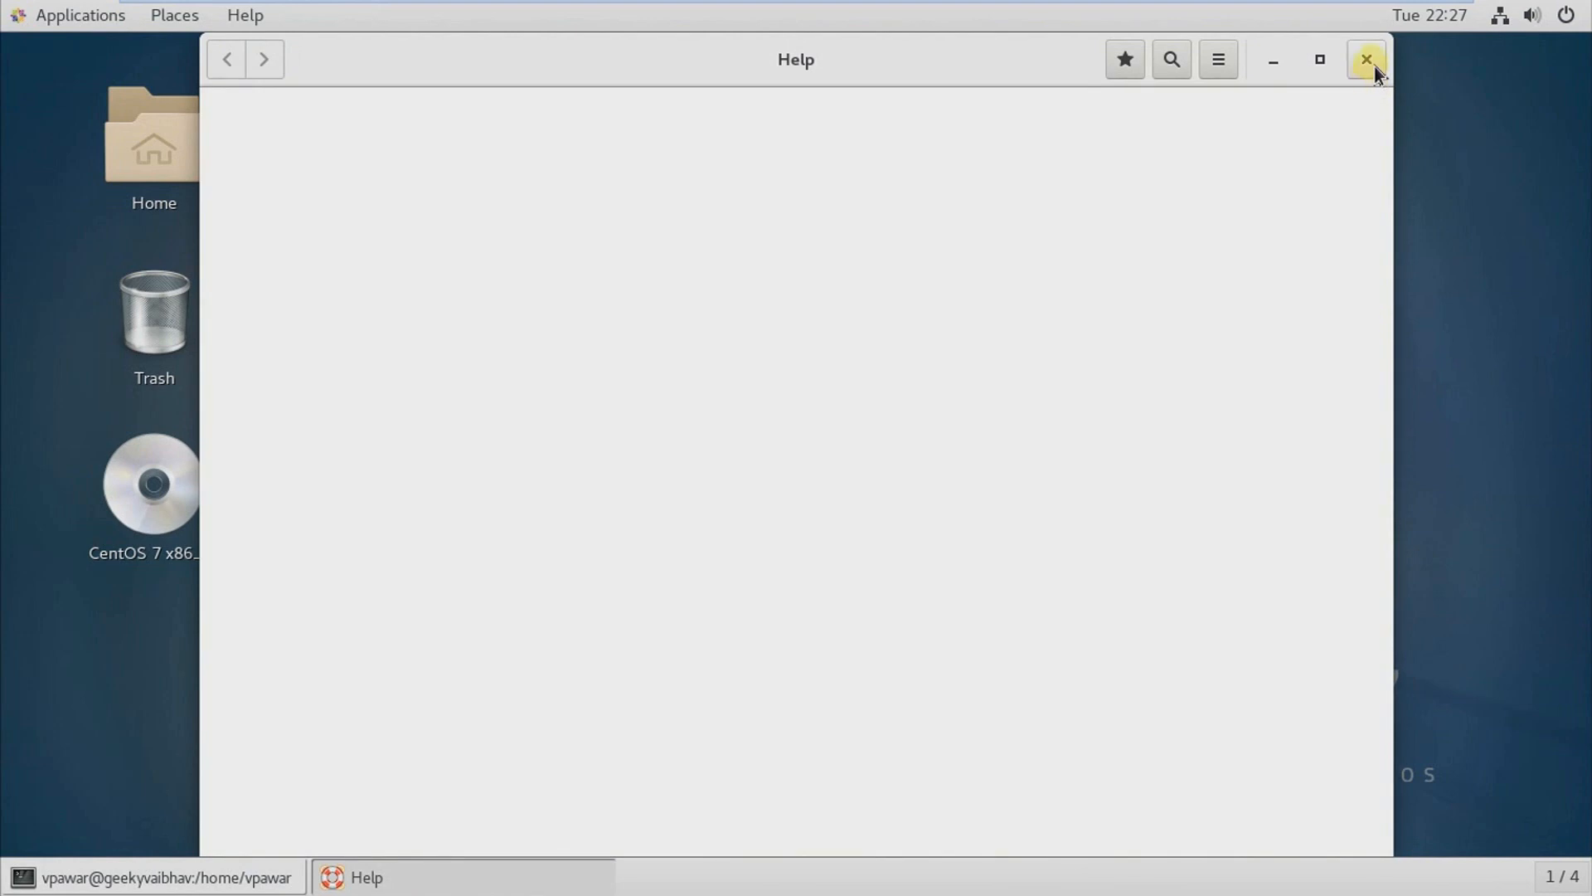
click(1367, 58)
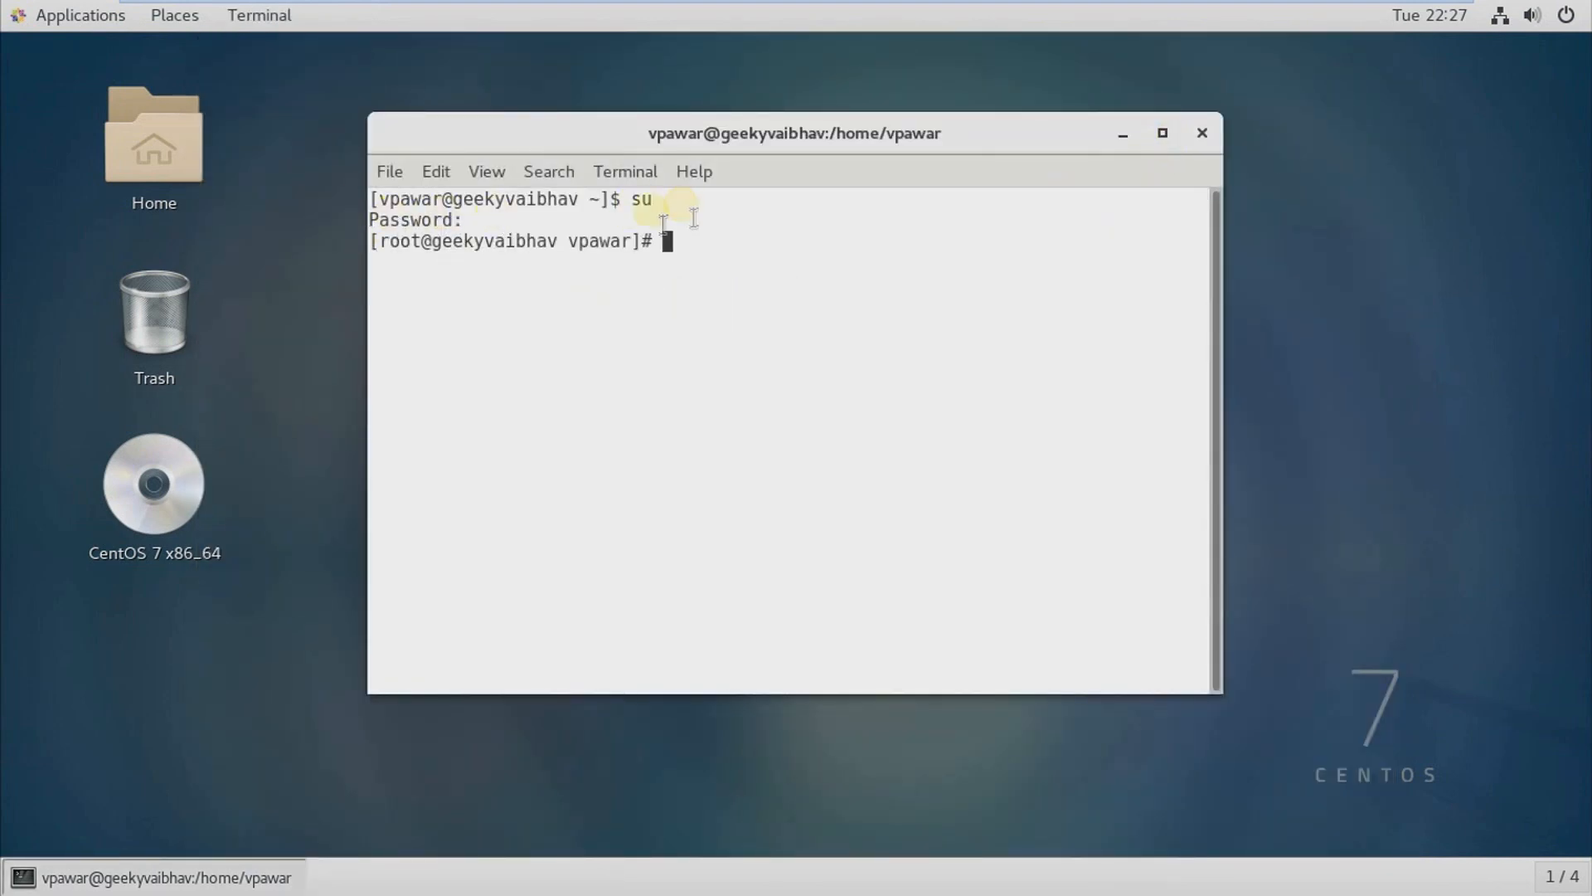
Step: Check the terminal prompt to see which user the shell is running as
drag(383, 223, 518, 223)
drag(655, 236, 786, 249)
click(786, 249)
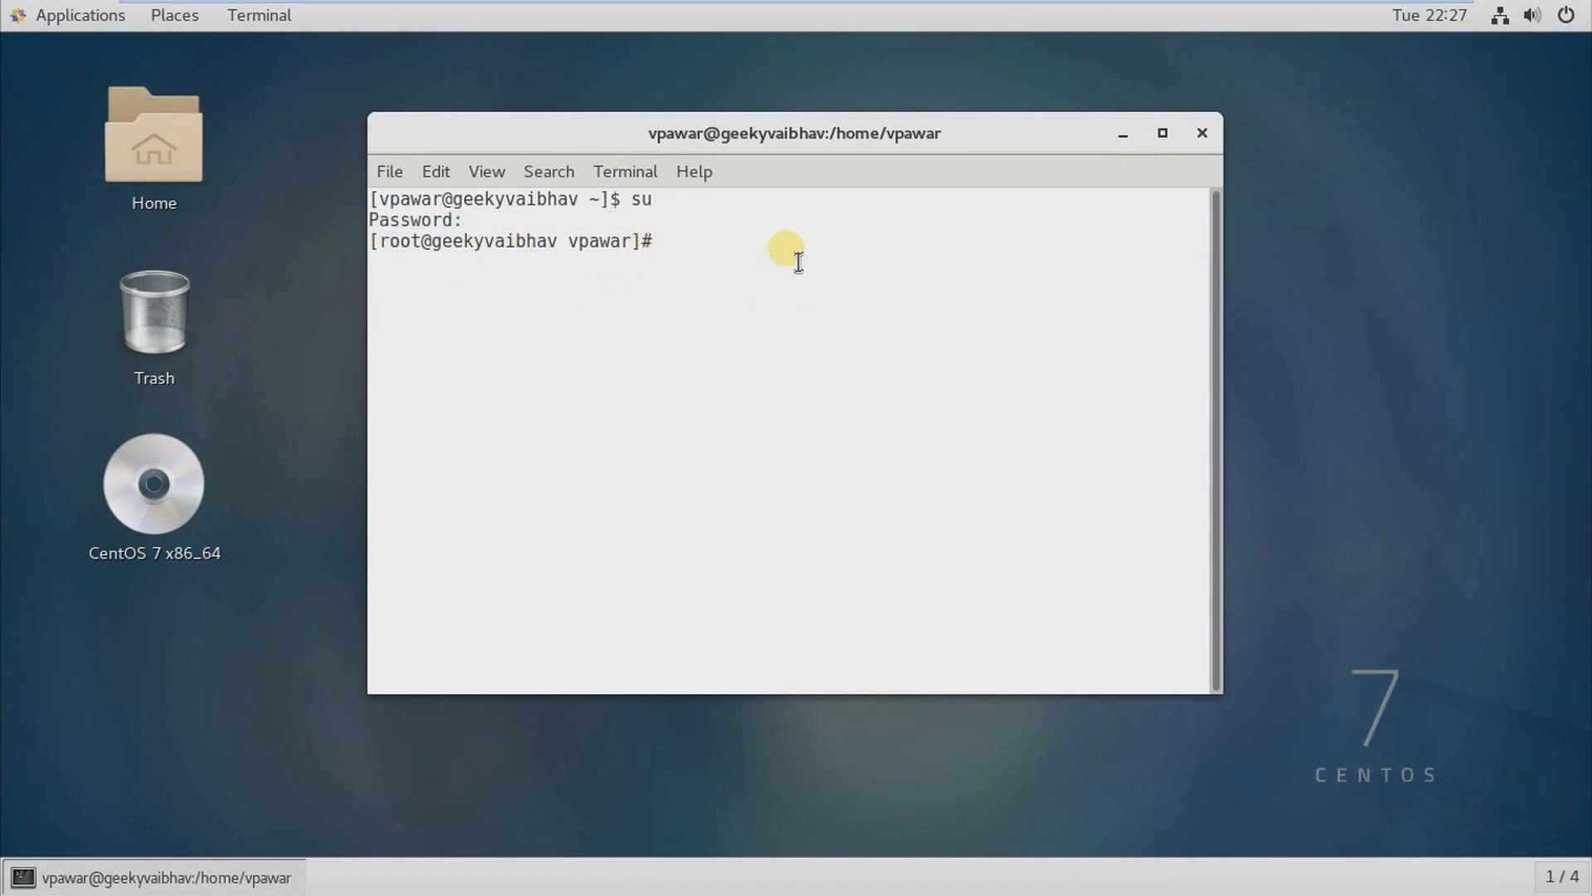
drag(381, 243, 443, 255)
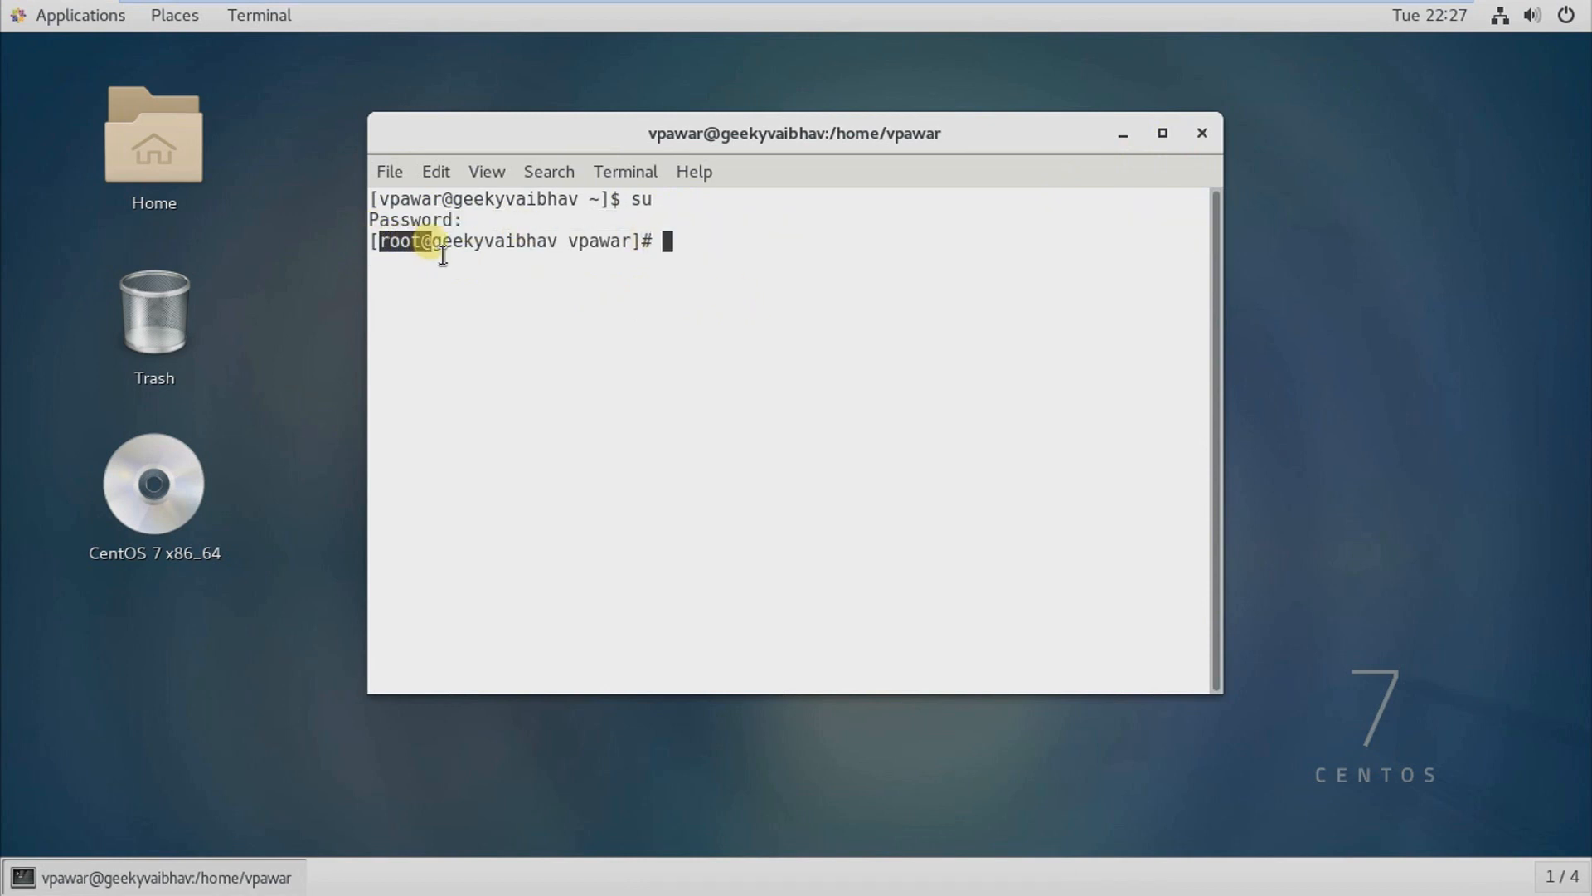
click(896, 400)
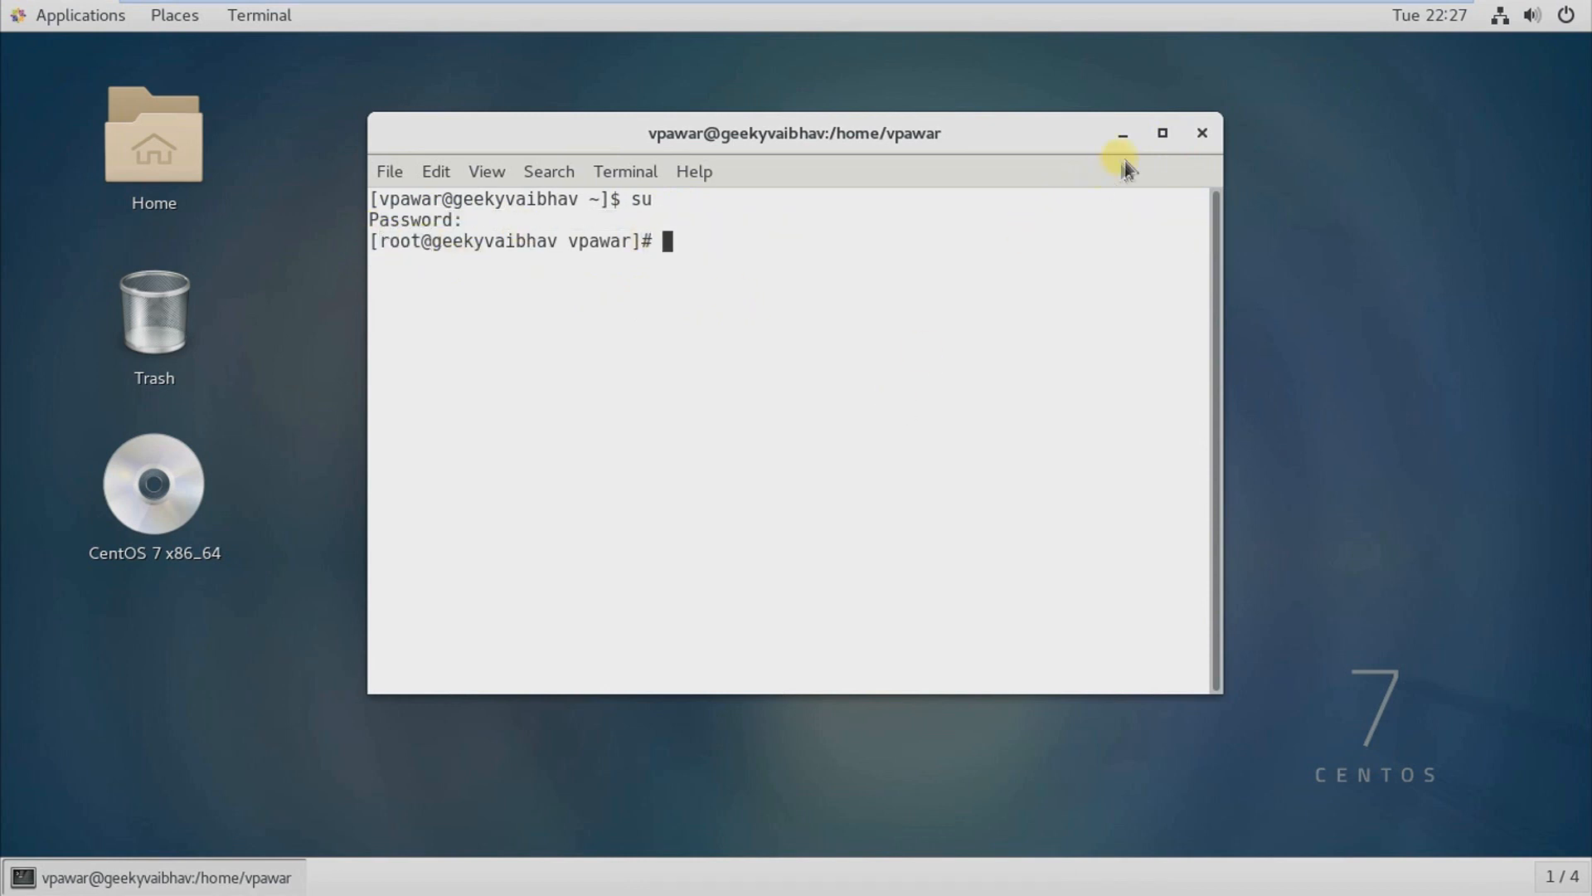
Step: Close the terminal along with its running process and return from the full-screen virtual machine to the Windows desktop
click(1202, 133)
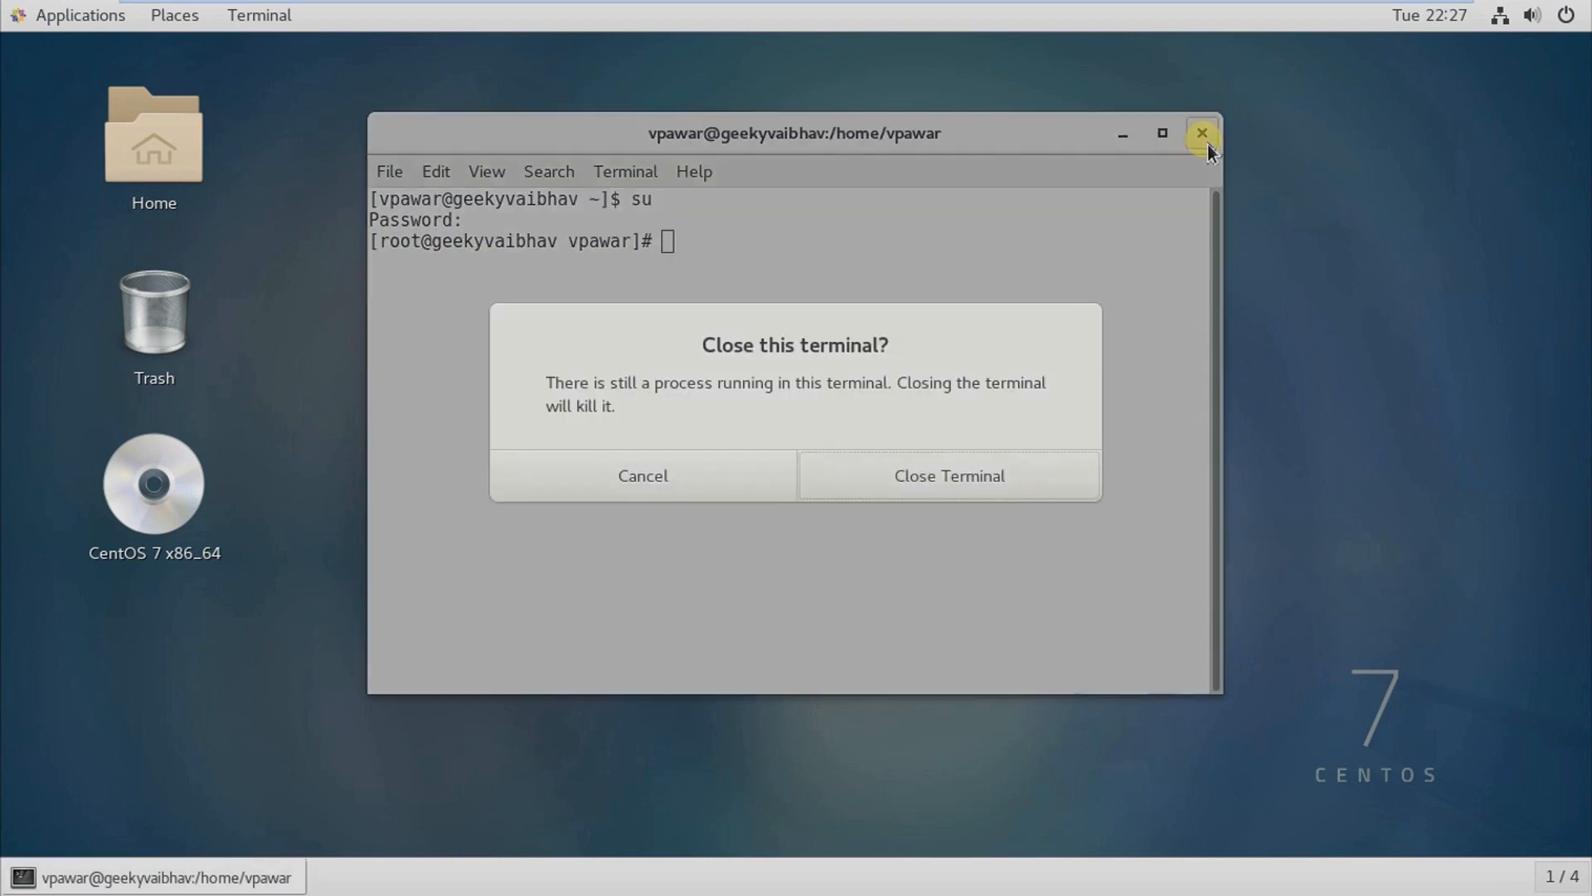
click(900, 482)
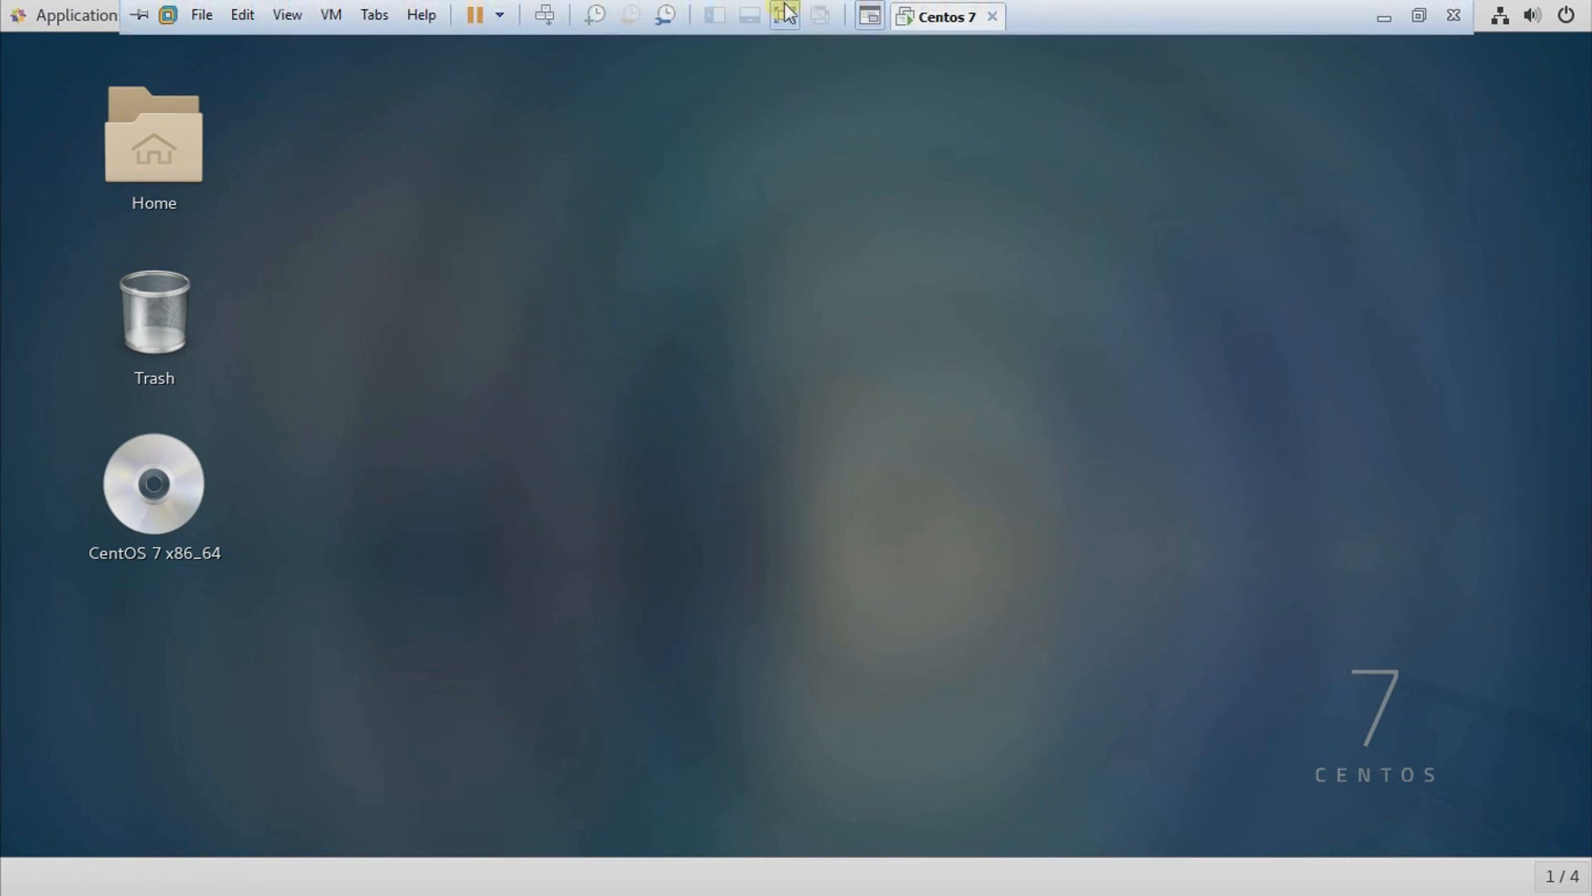
click(778, 11)
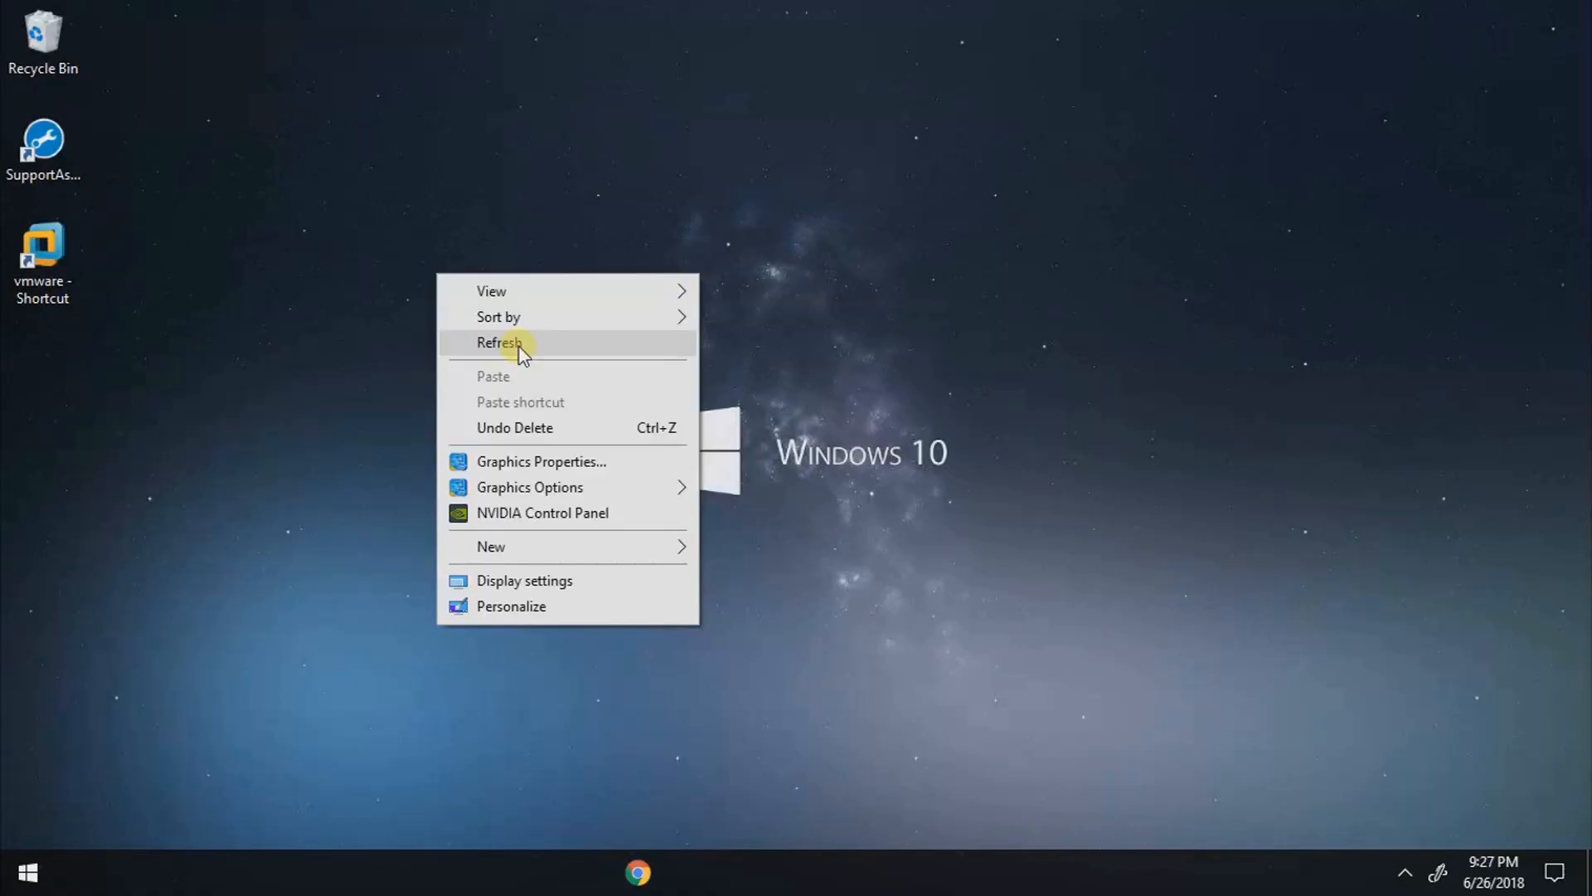
click(519, 345)
click(63, 267)
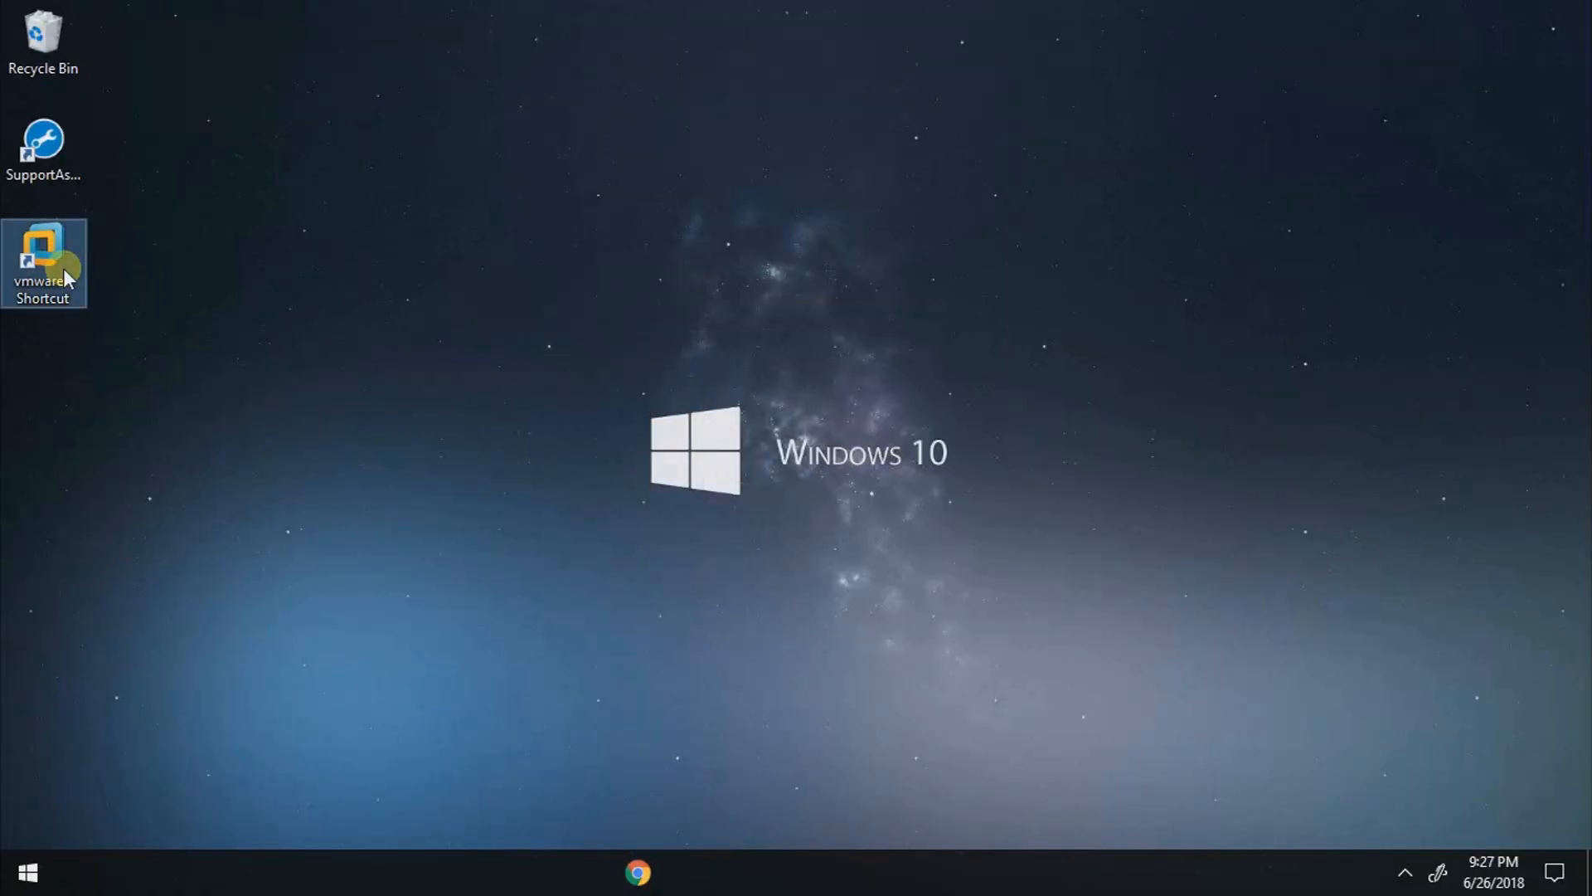